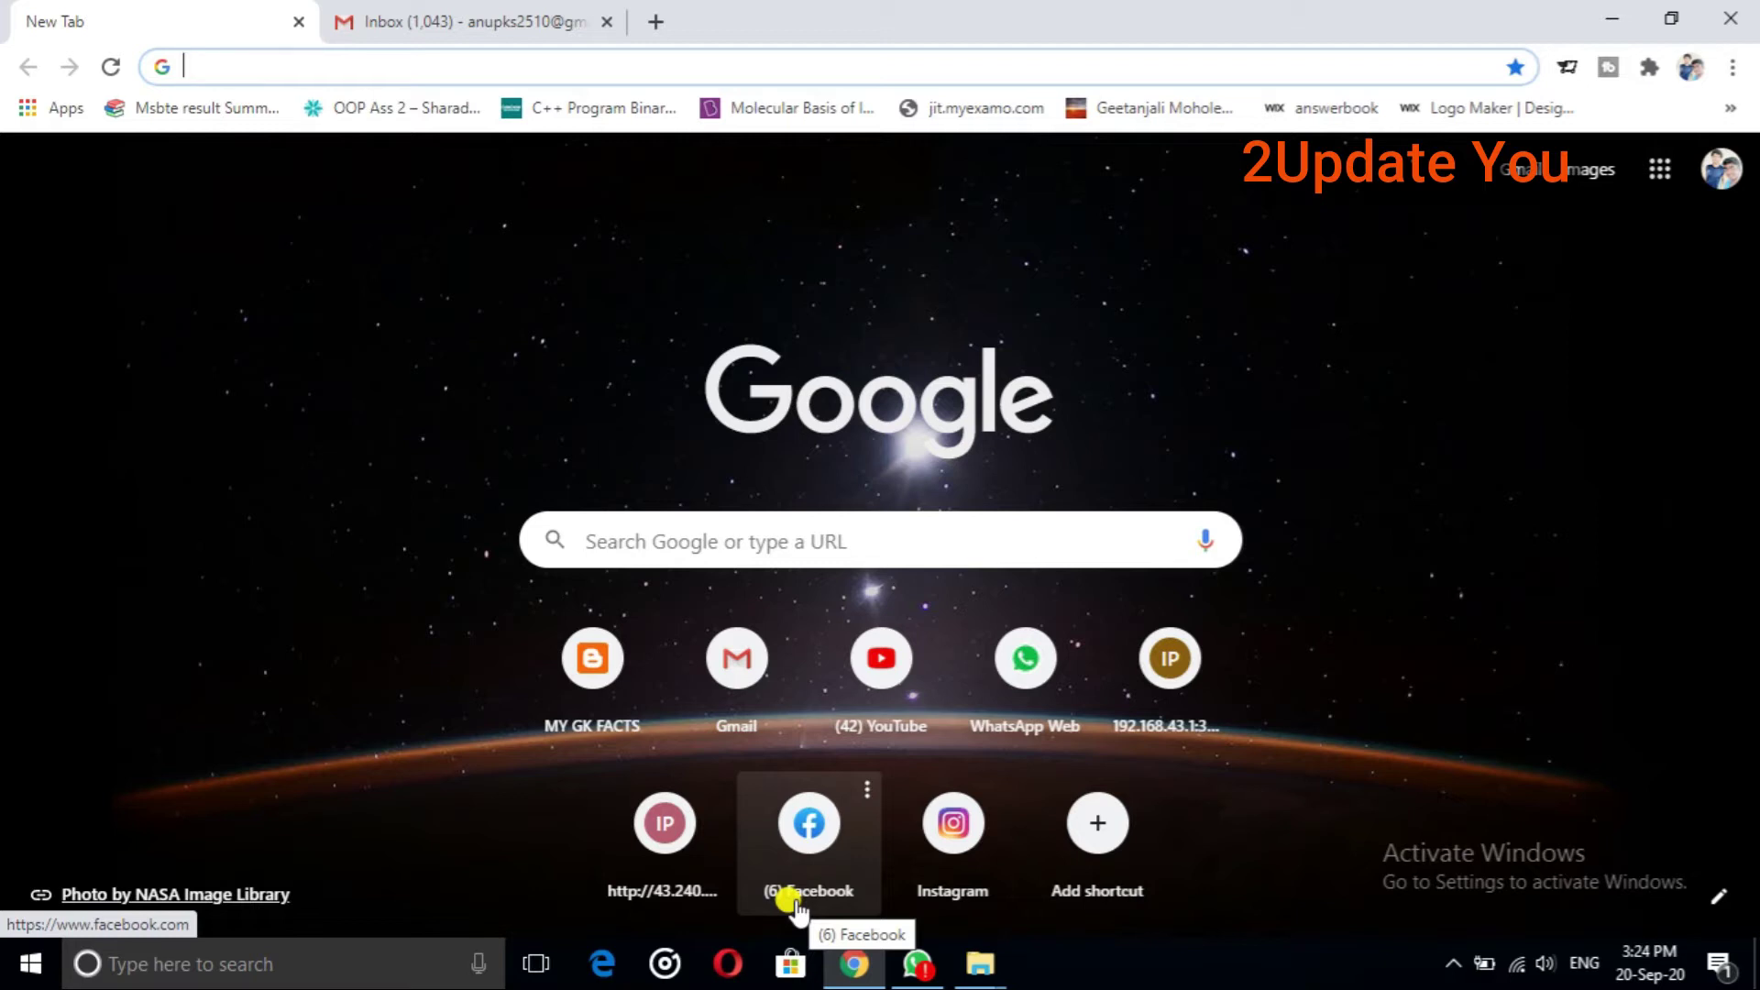
Search Google for 'join indian army' and open the official Join Indian Army result
click(788, 536)
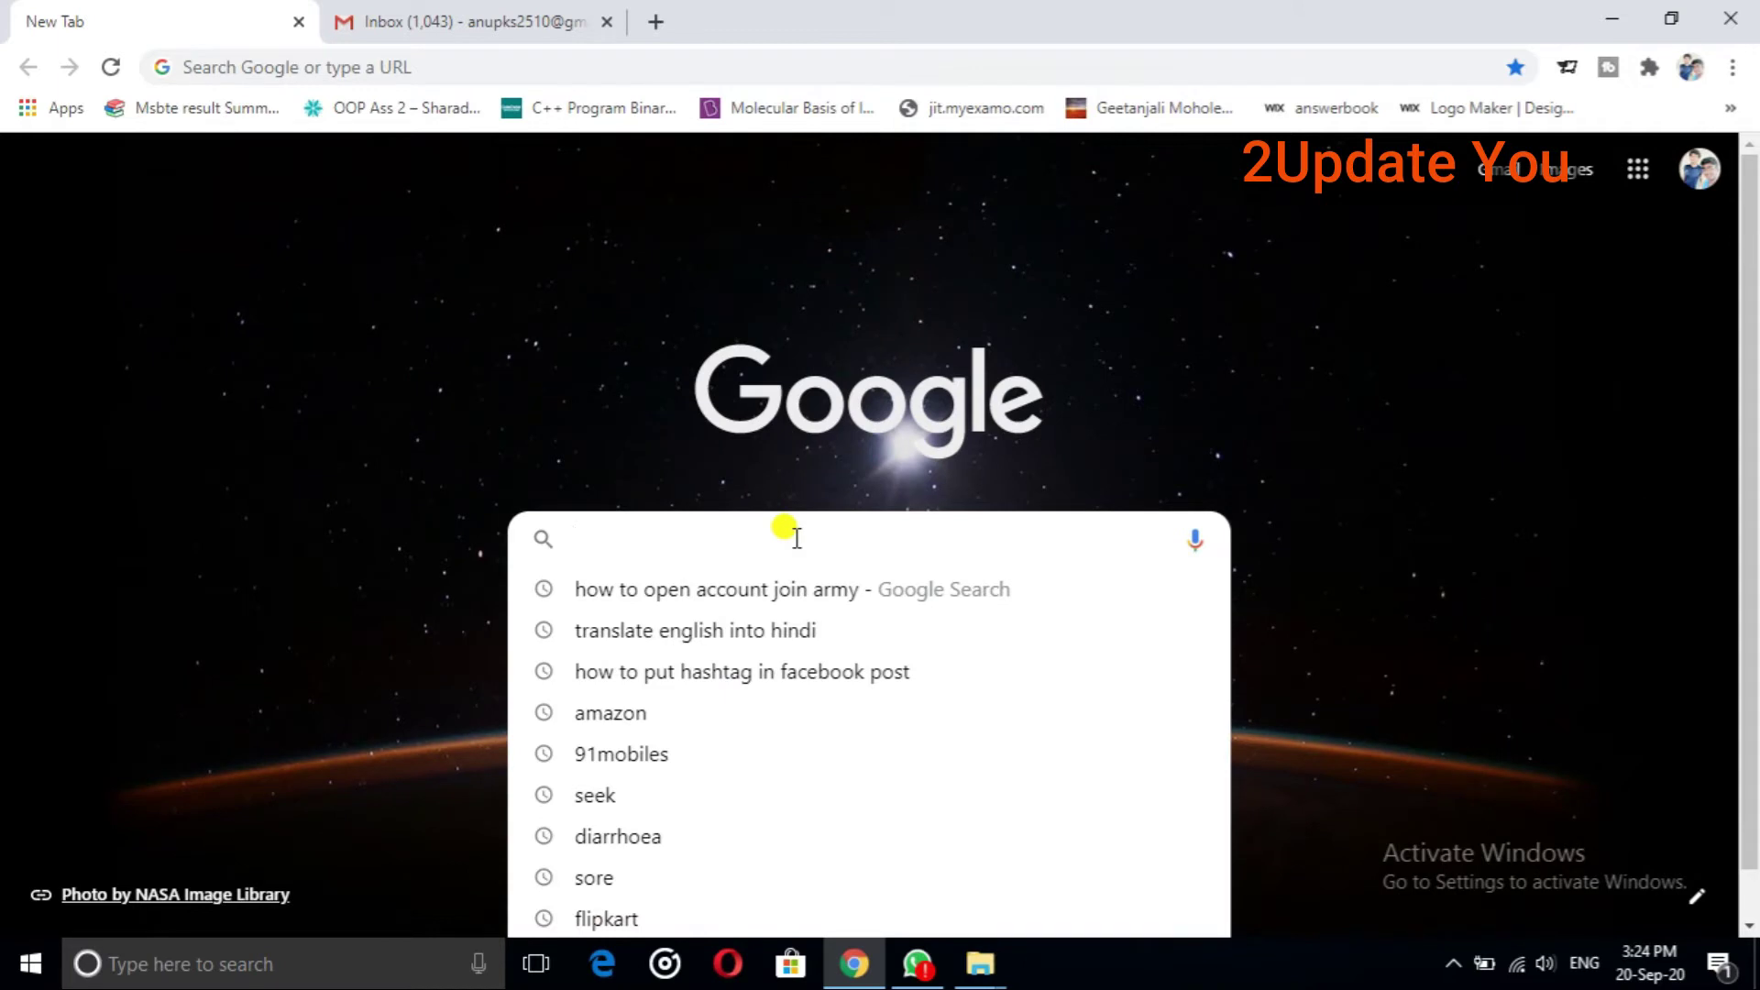
text(join indian army)
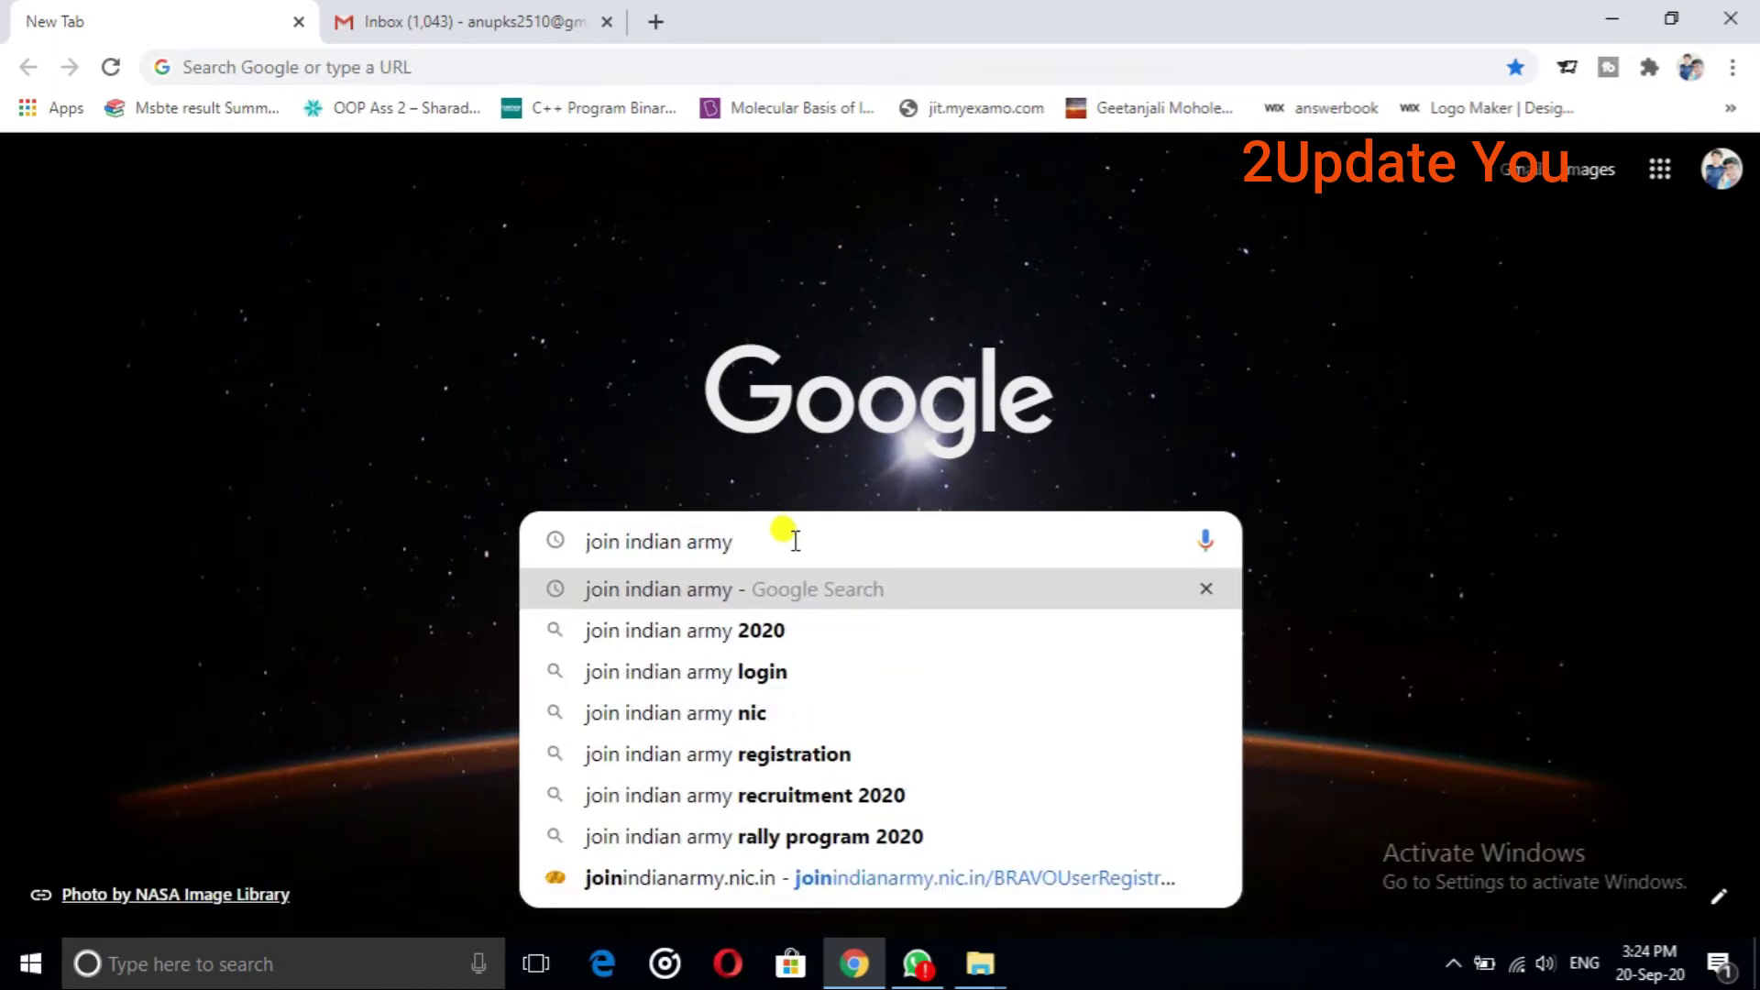
key(Return)
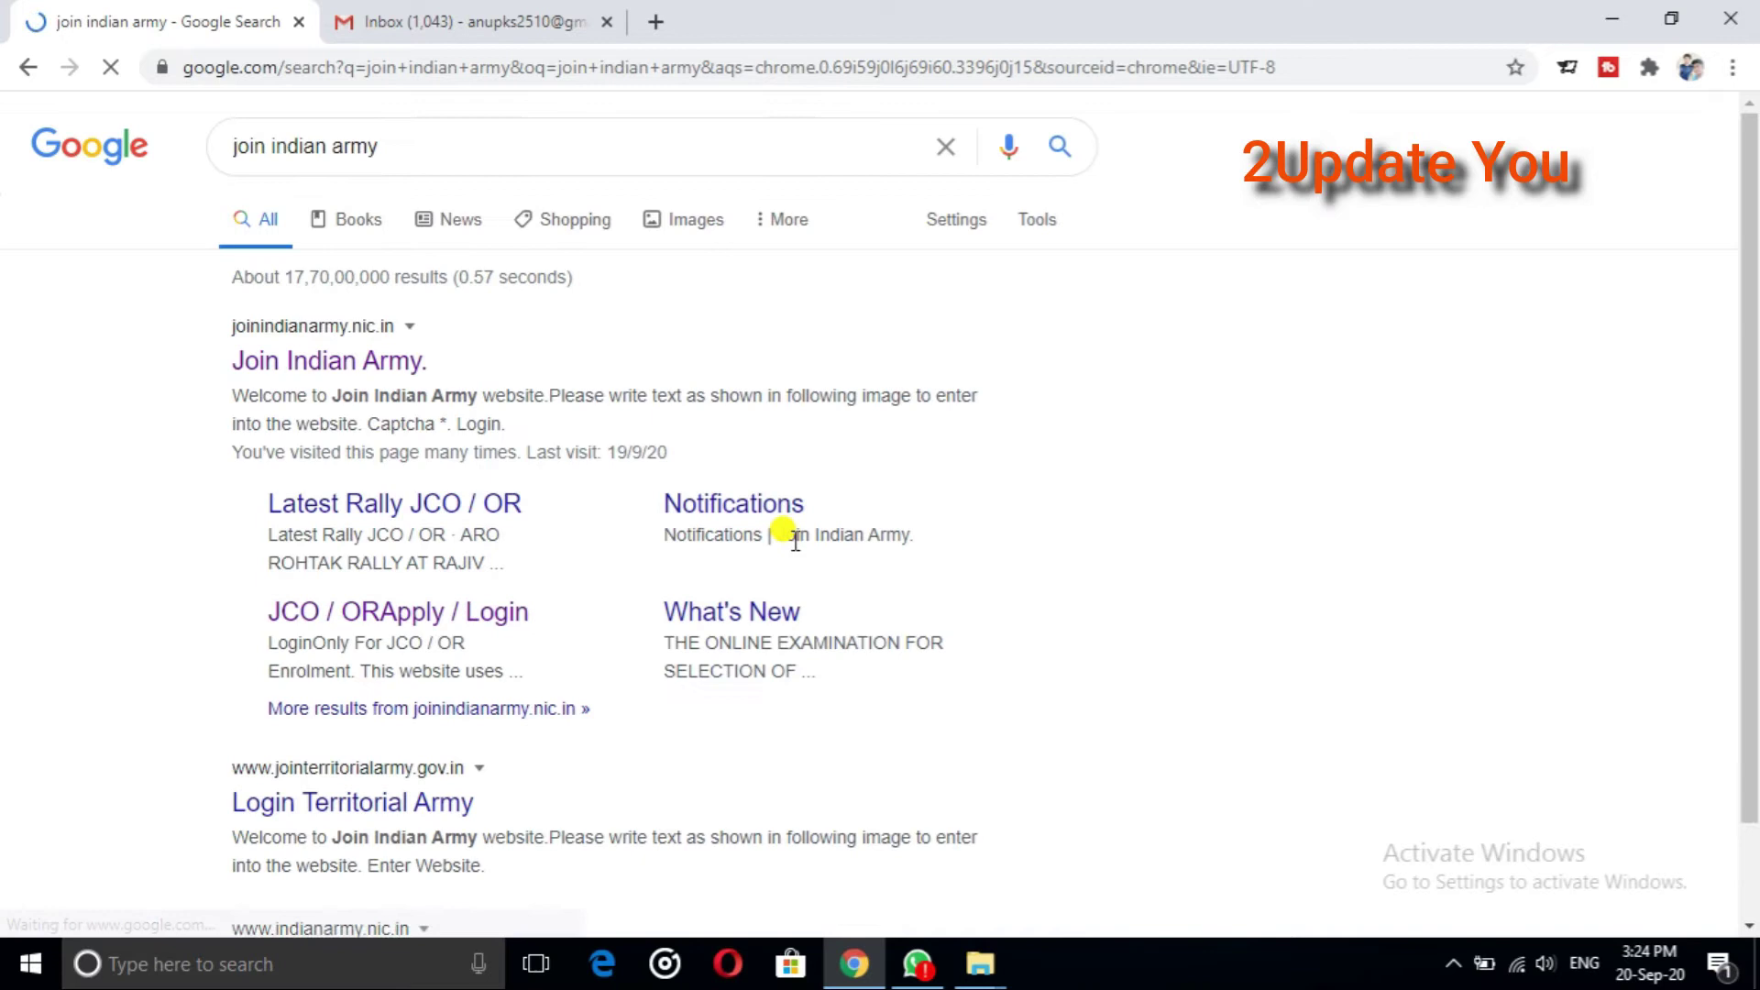
click(330, 360)
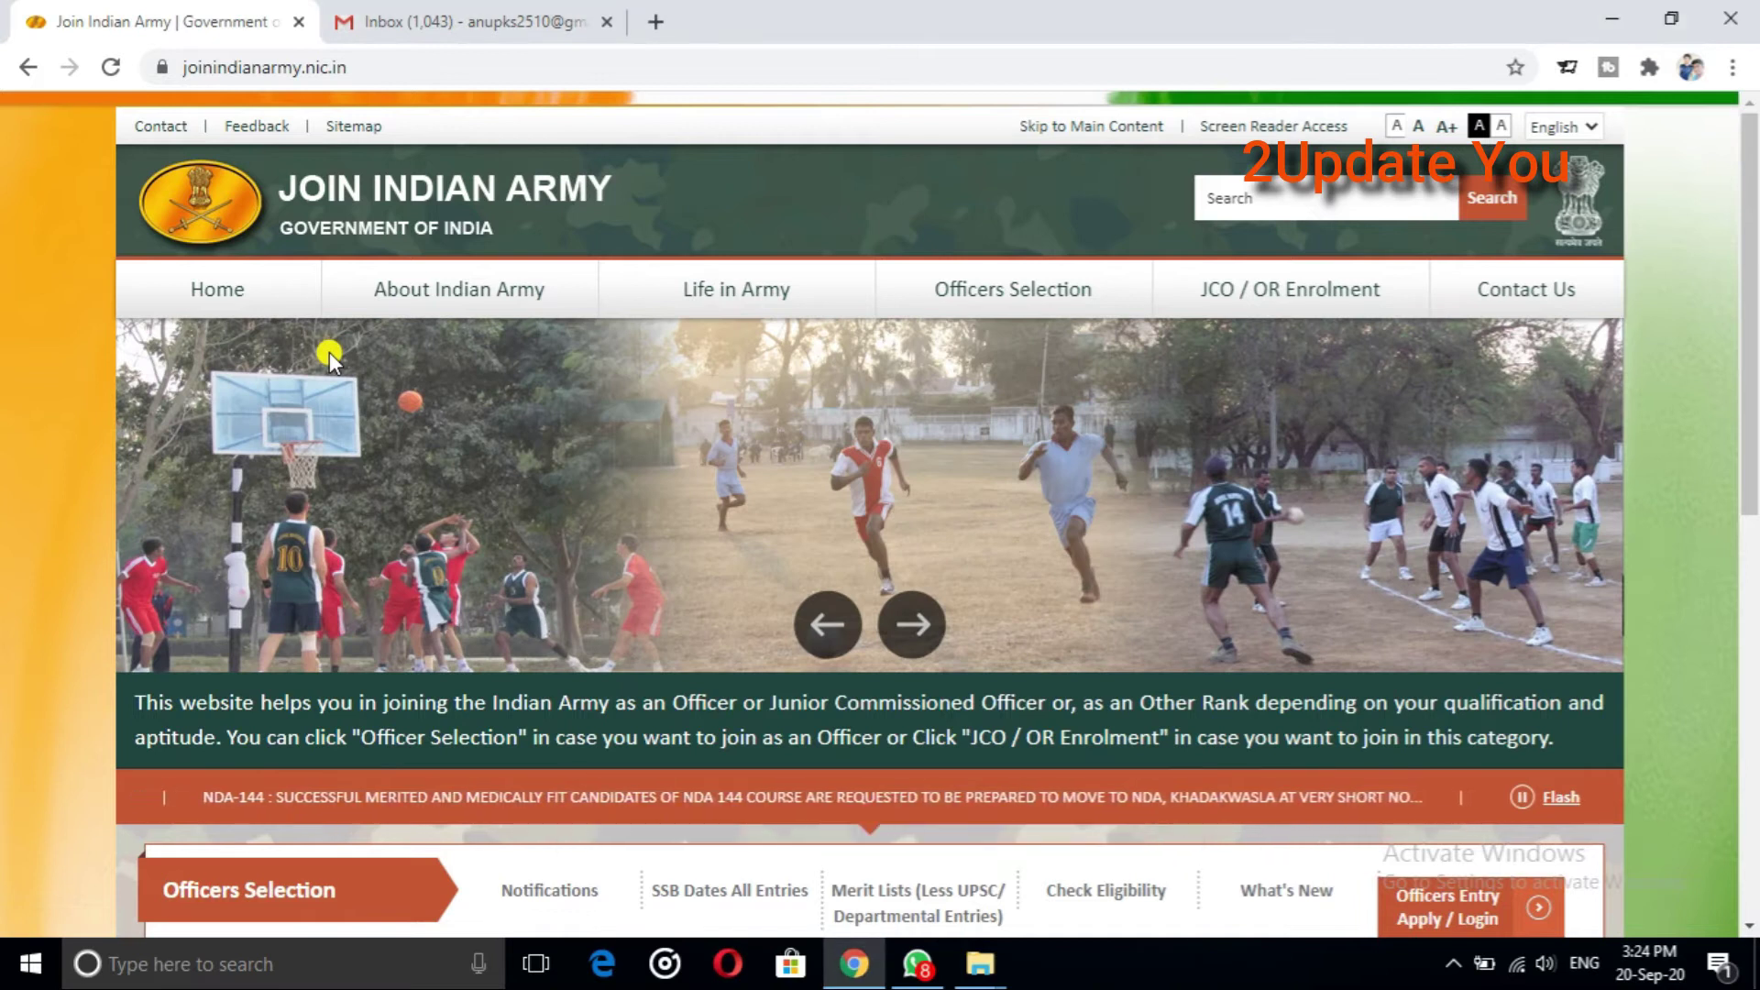
Open JCO / OR Apply / Login from the Enrolment panel and start a new Registration
scroll(328, 352, down, 4)
scroll(328, 352, down, 2)
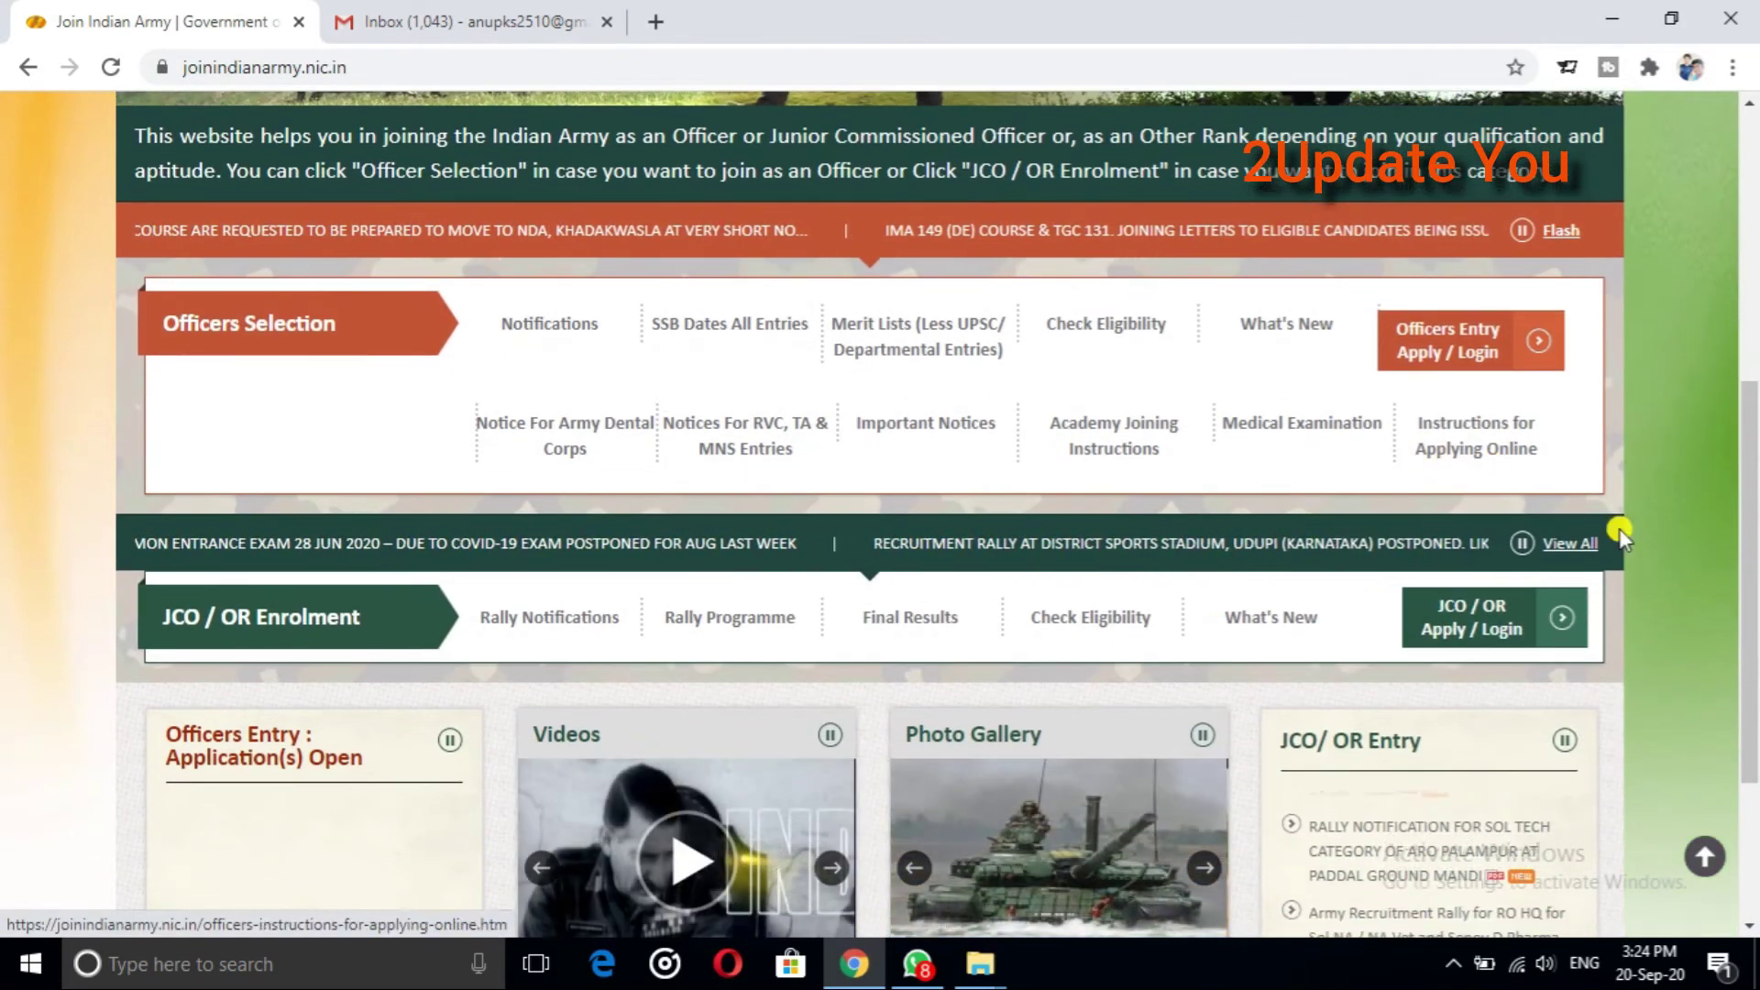
click(1473, 626)
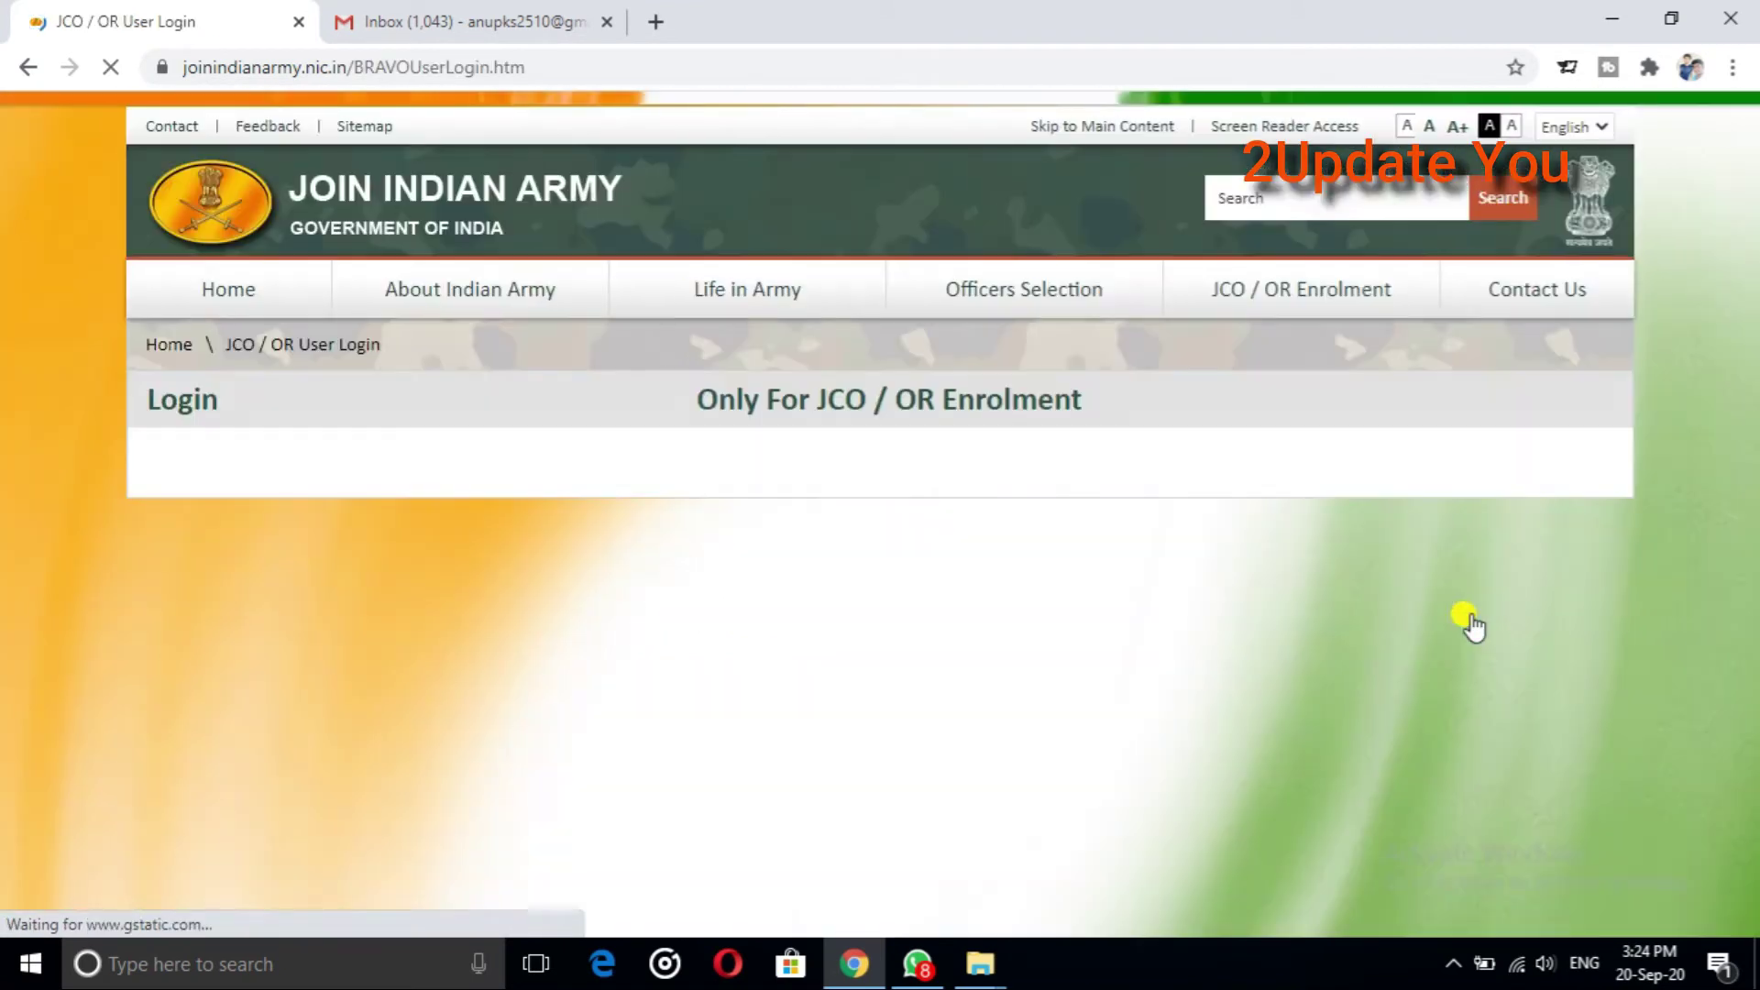
scroll(1474, 626, down, 2)
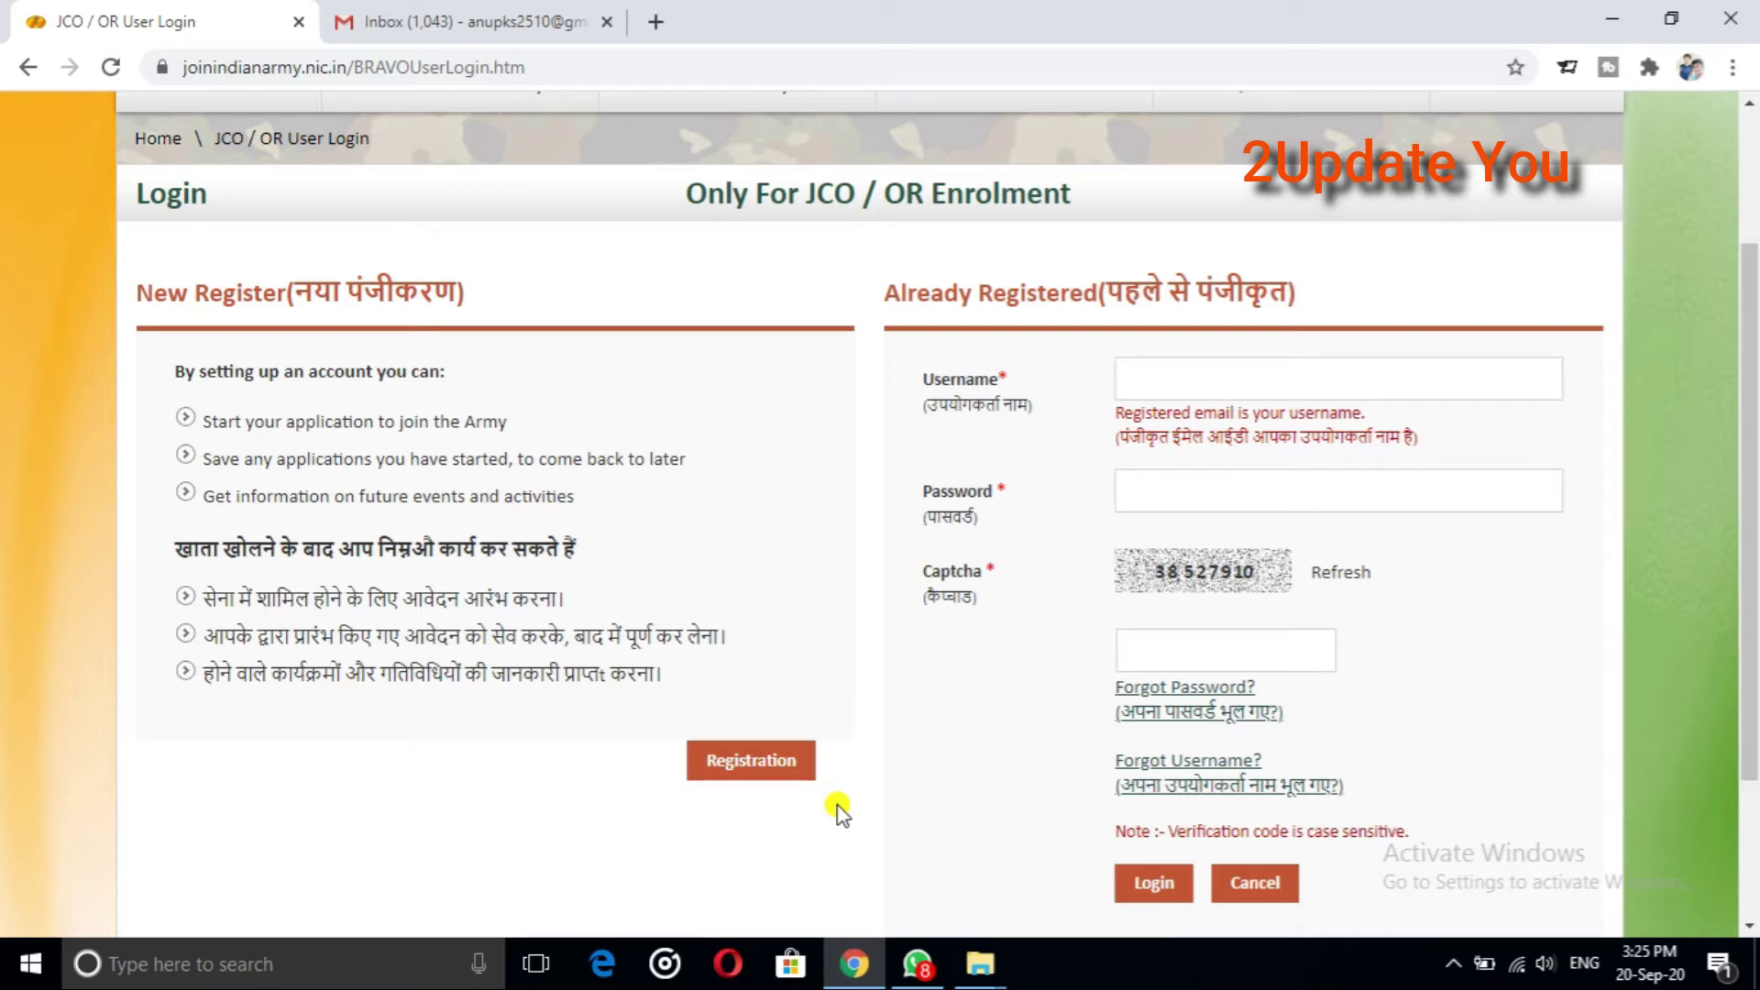
click(741, 766)
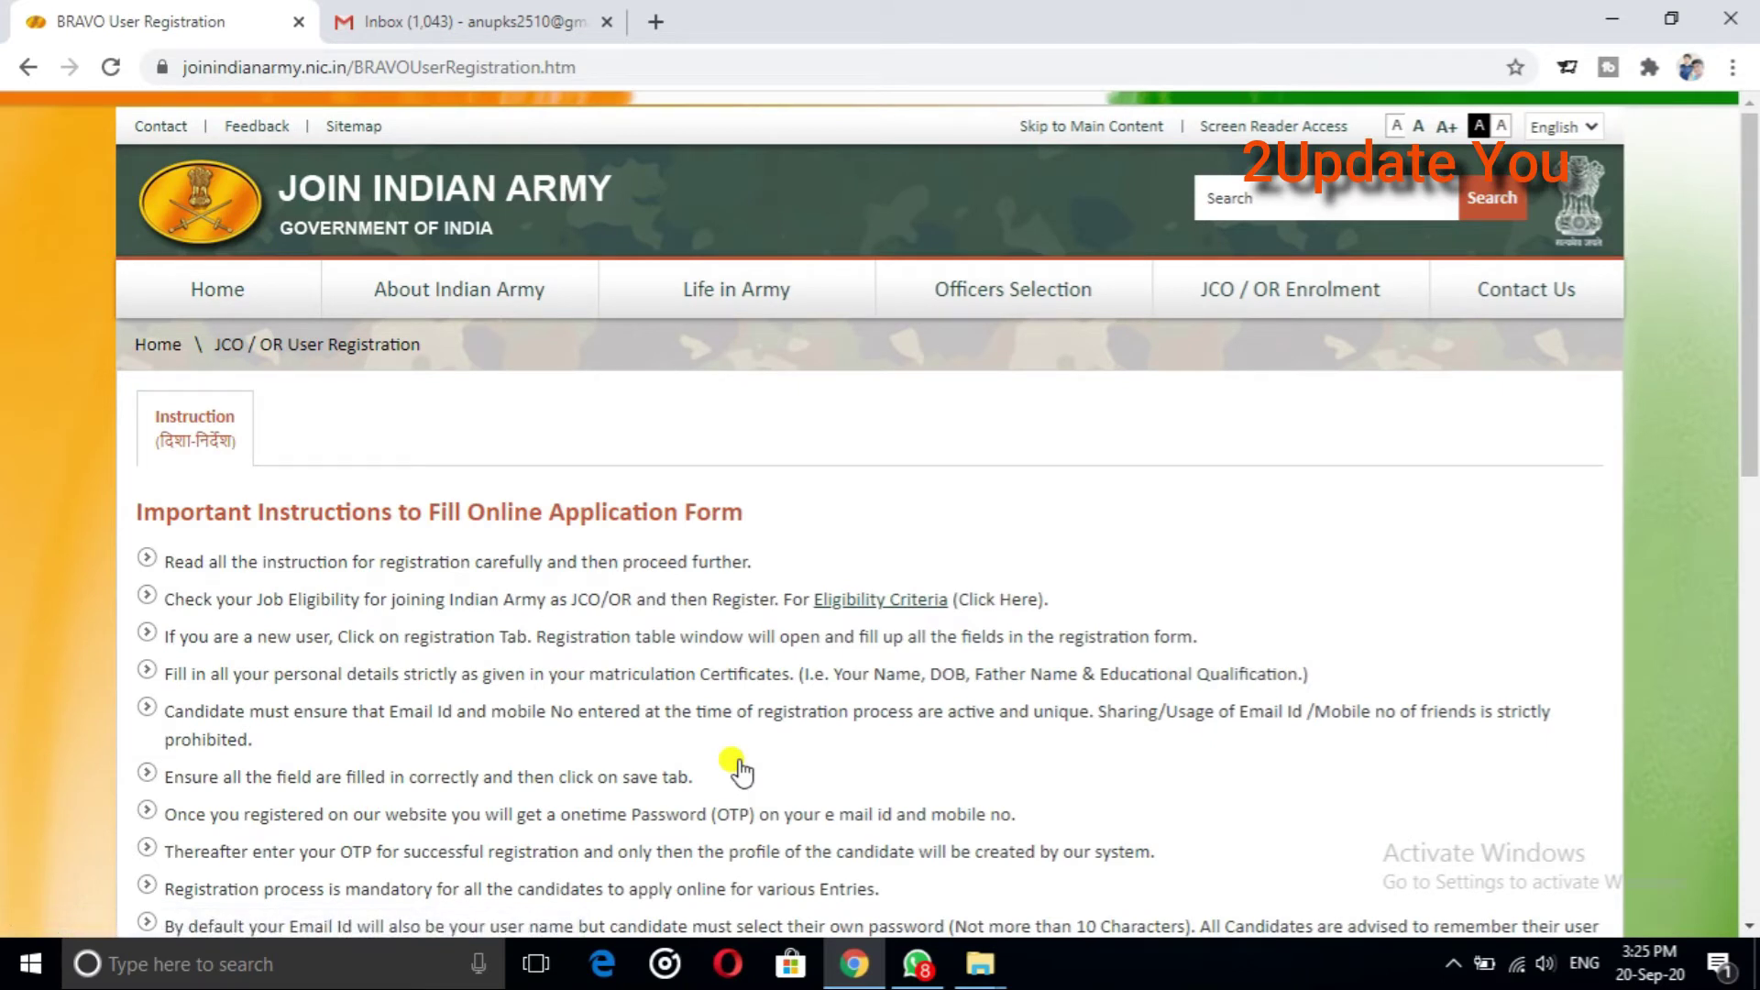
Read through the Important Instructions page and continue to the Personal Details form
scroll(740, 773, down, 5)
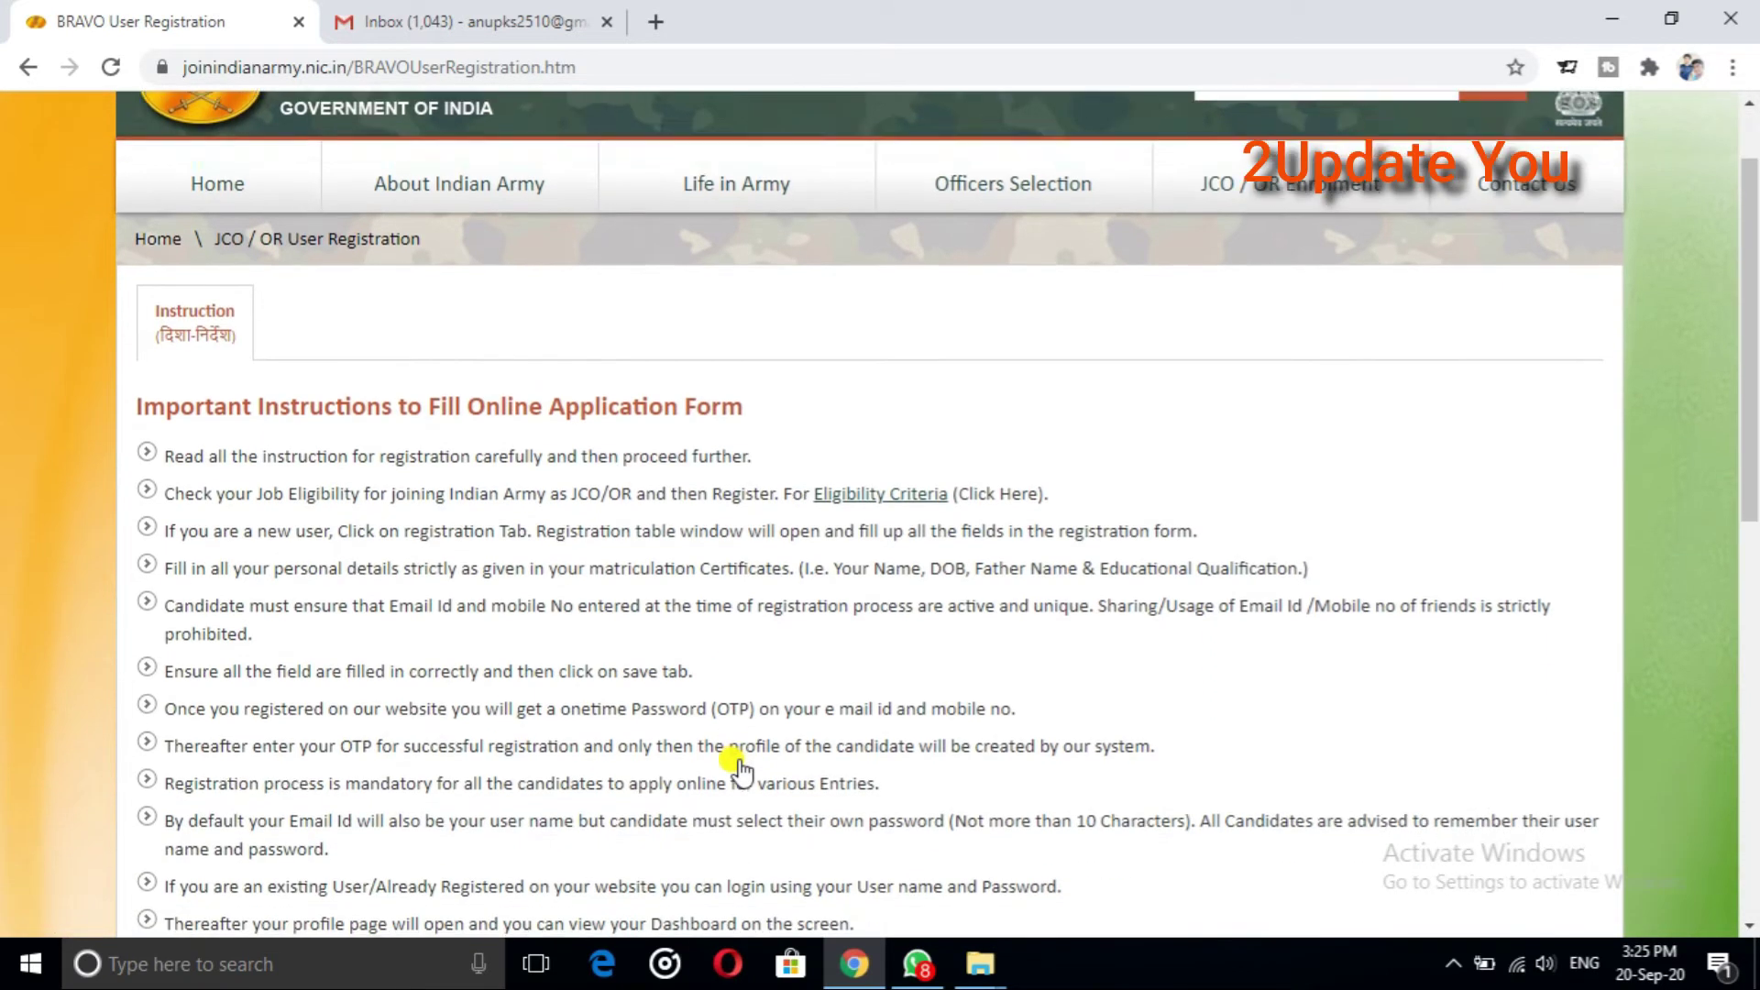
scroll(741, 773, down, 5)
scroll(741, 770, up, 2)
scroll(741, 769, up, 5)
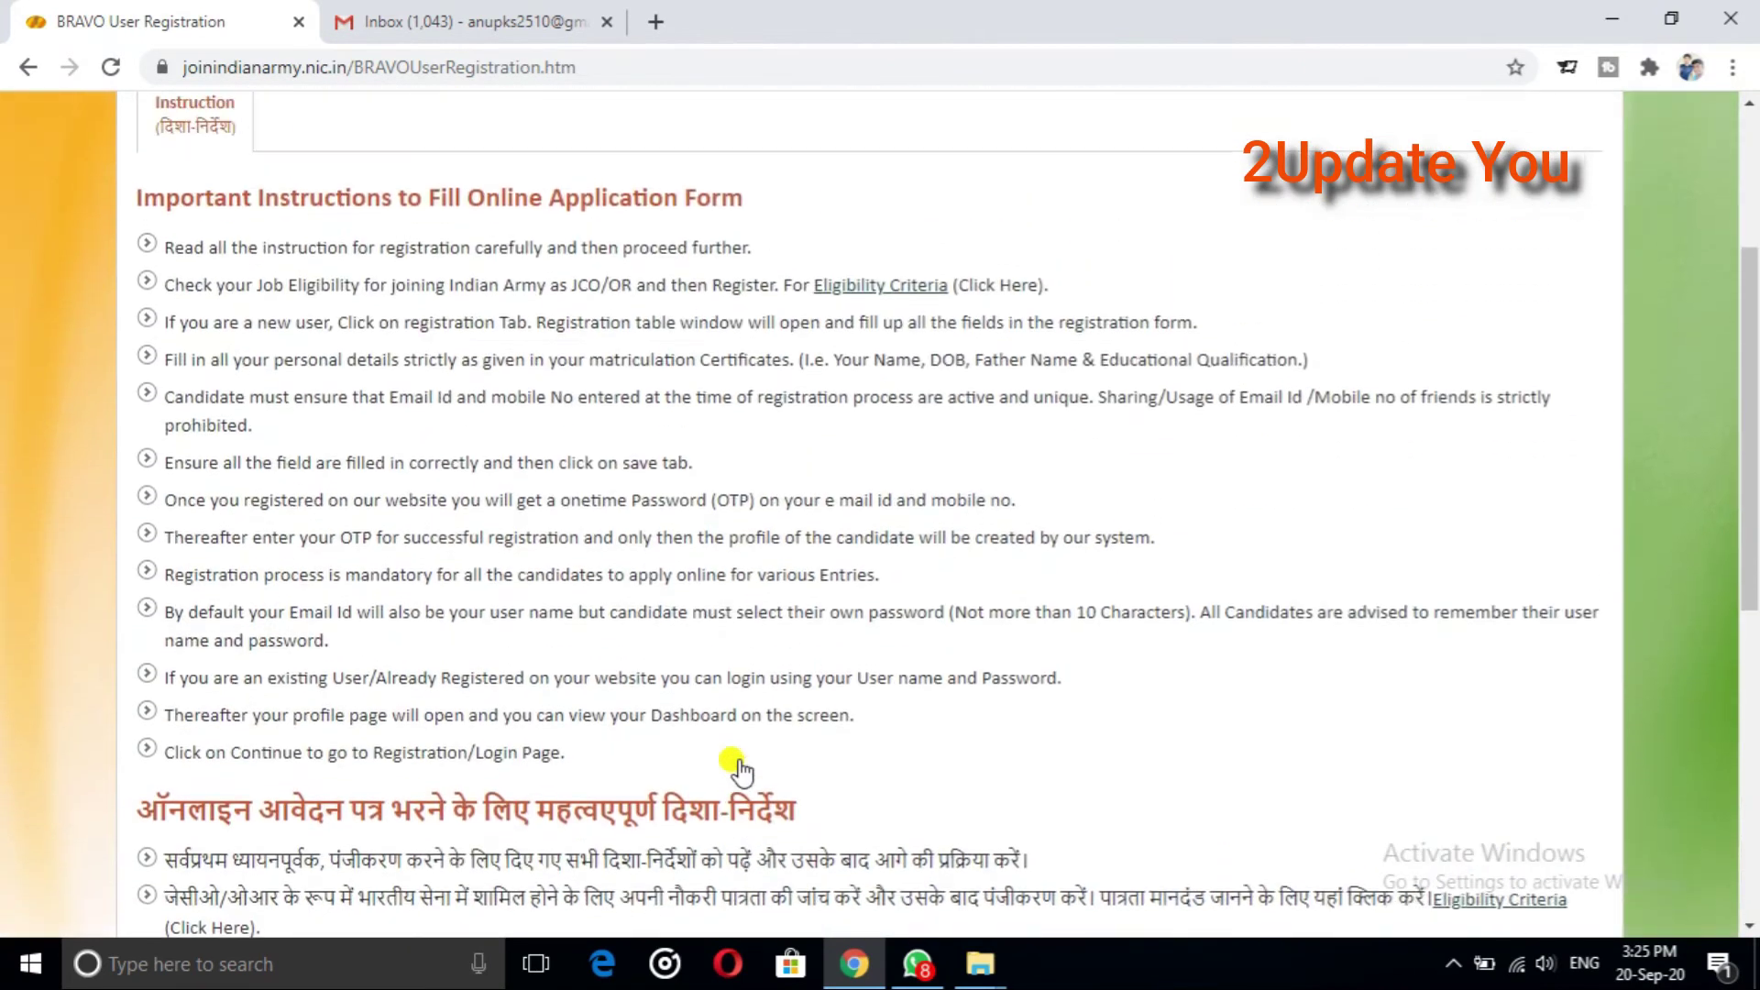
scroll(741, 773, down, 7)
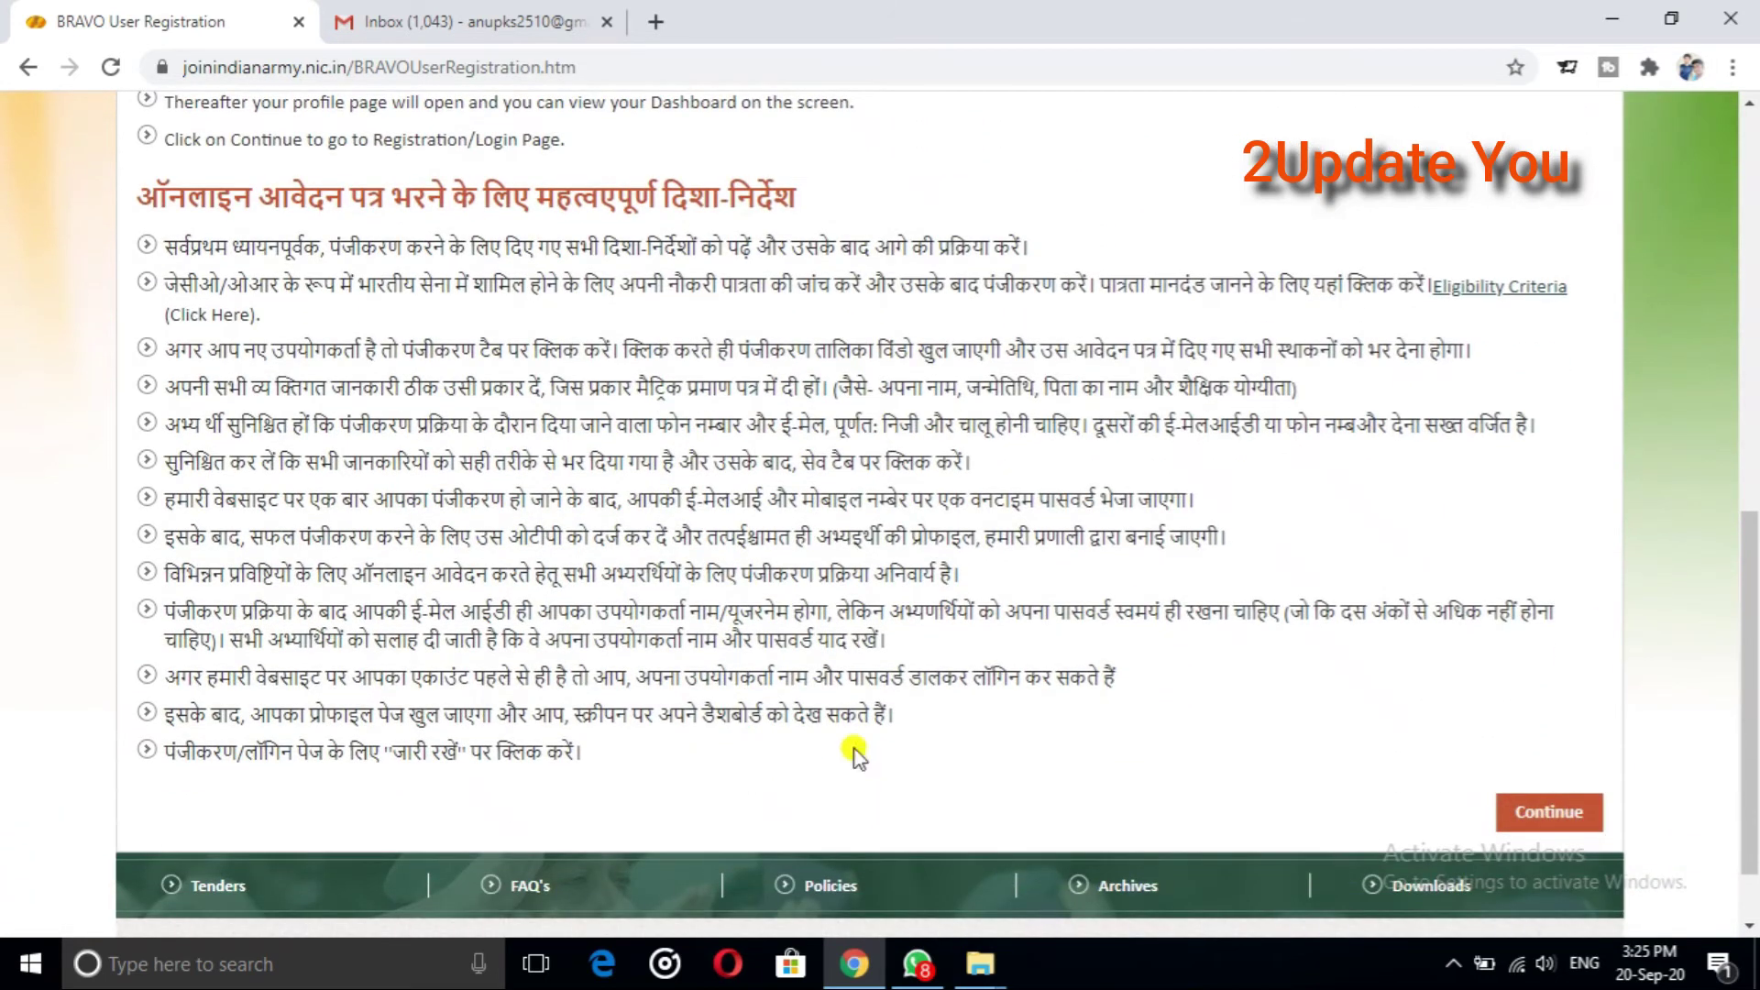
click(1552, 811)
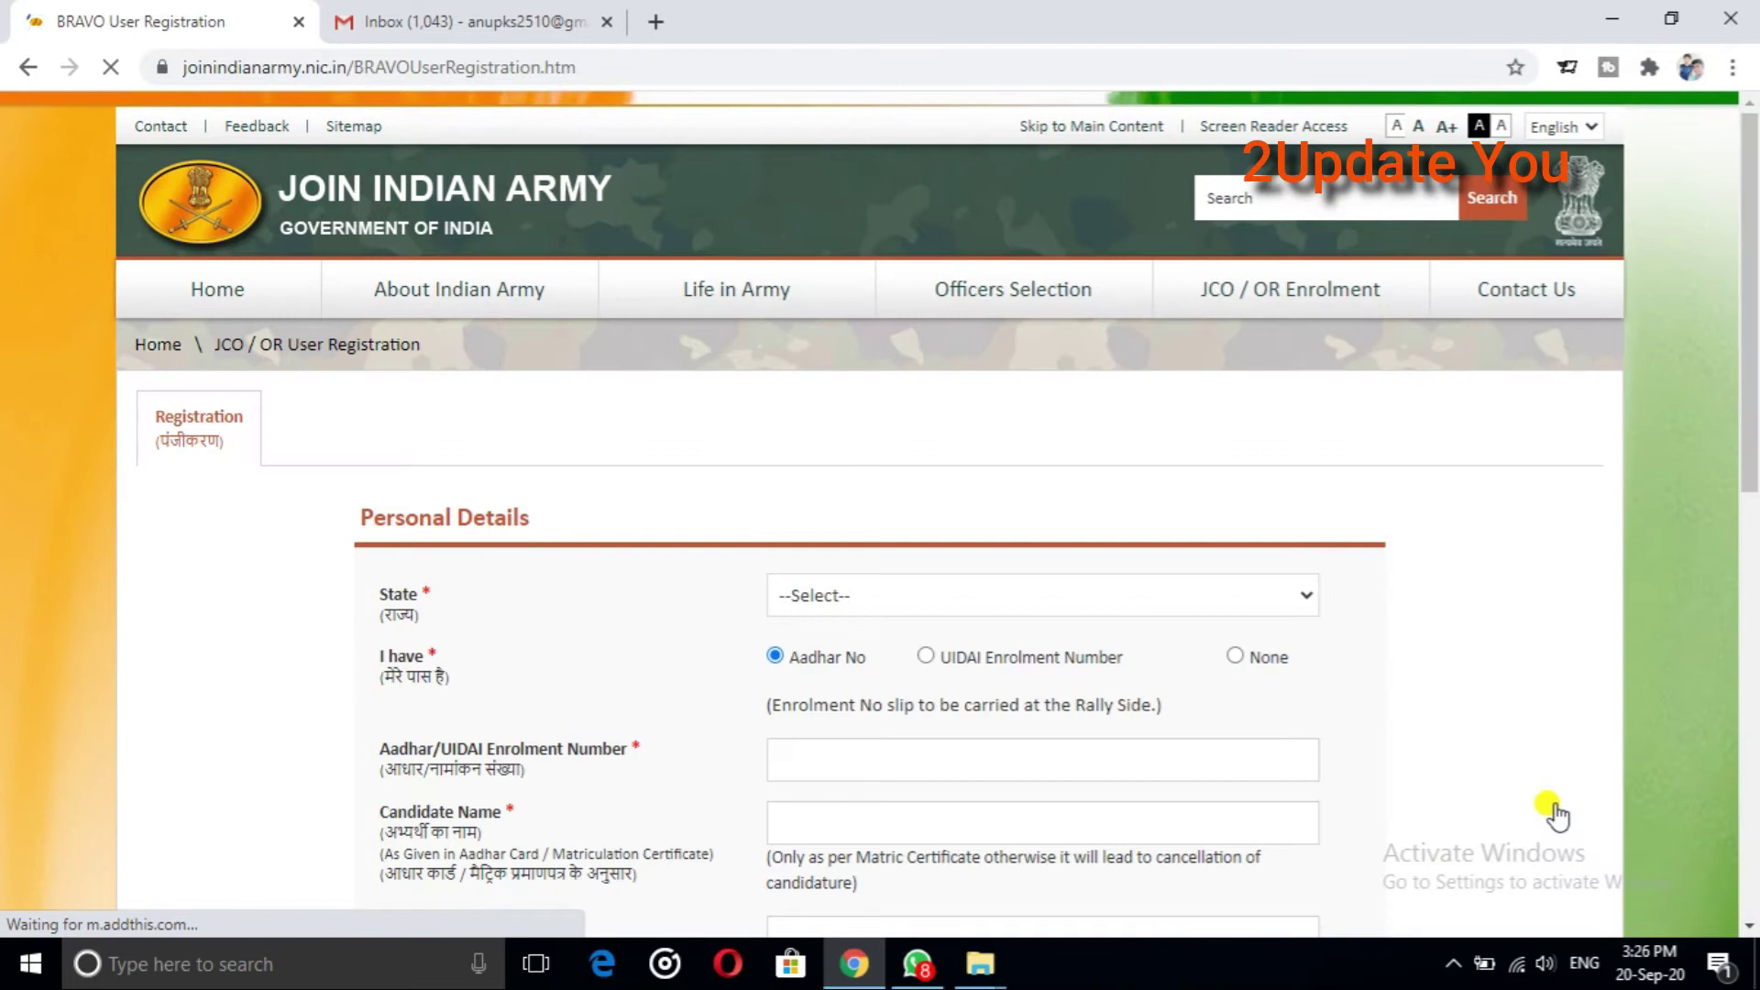
Set the State to MAHARASHTRA
scroll(1556, 814, down, 3)
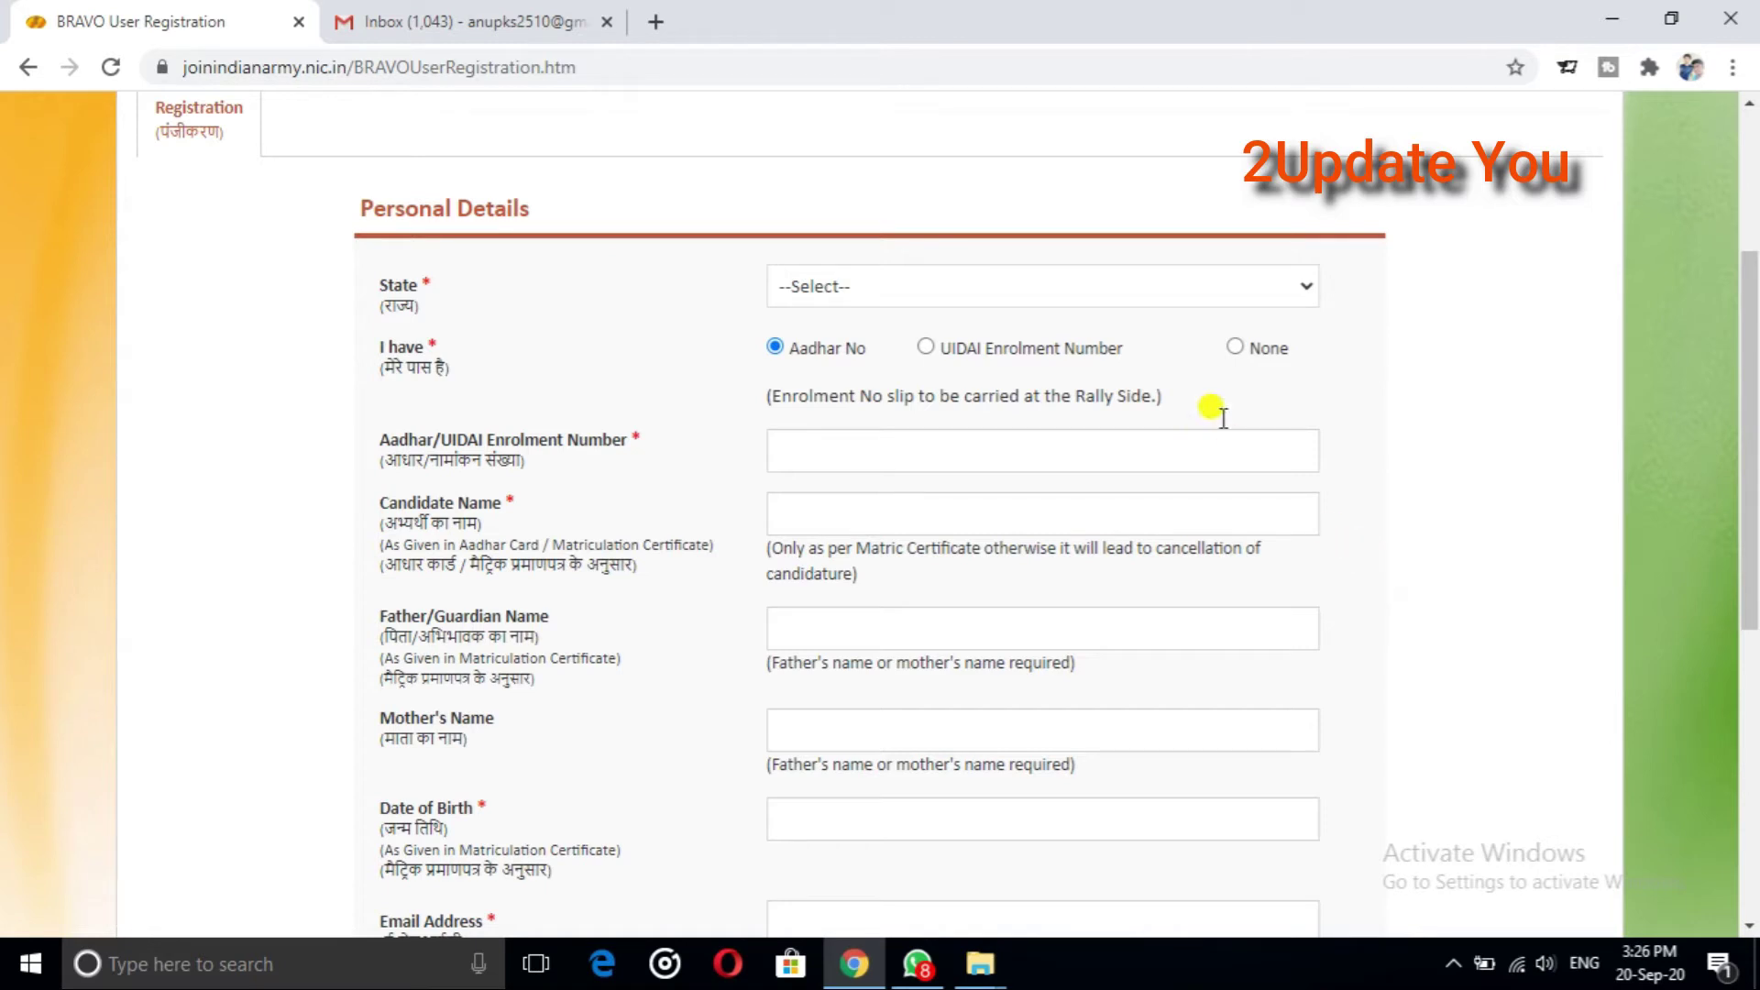
click(1180, 285)
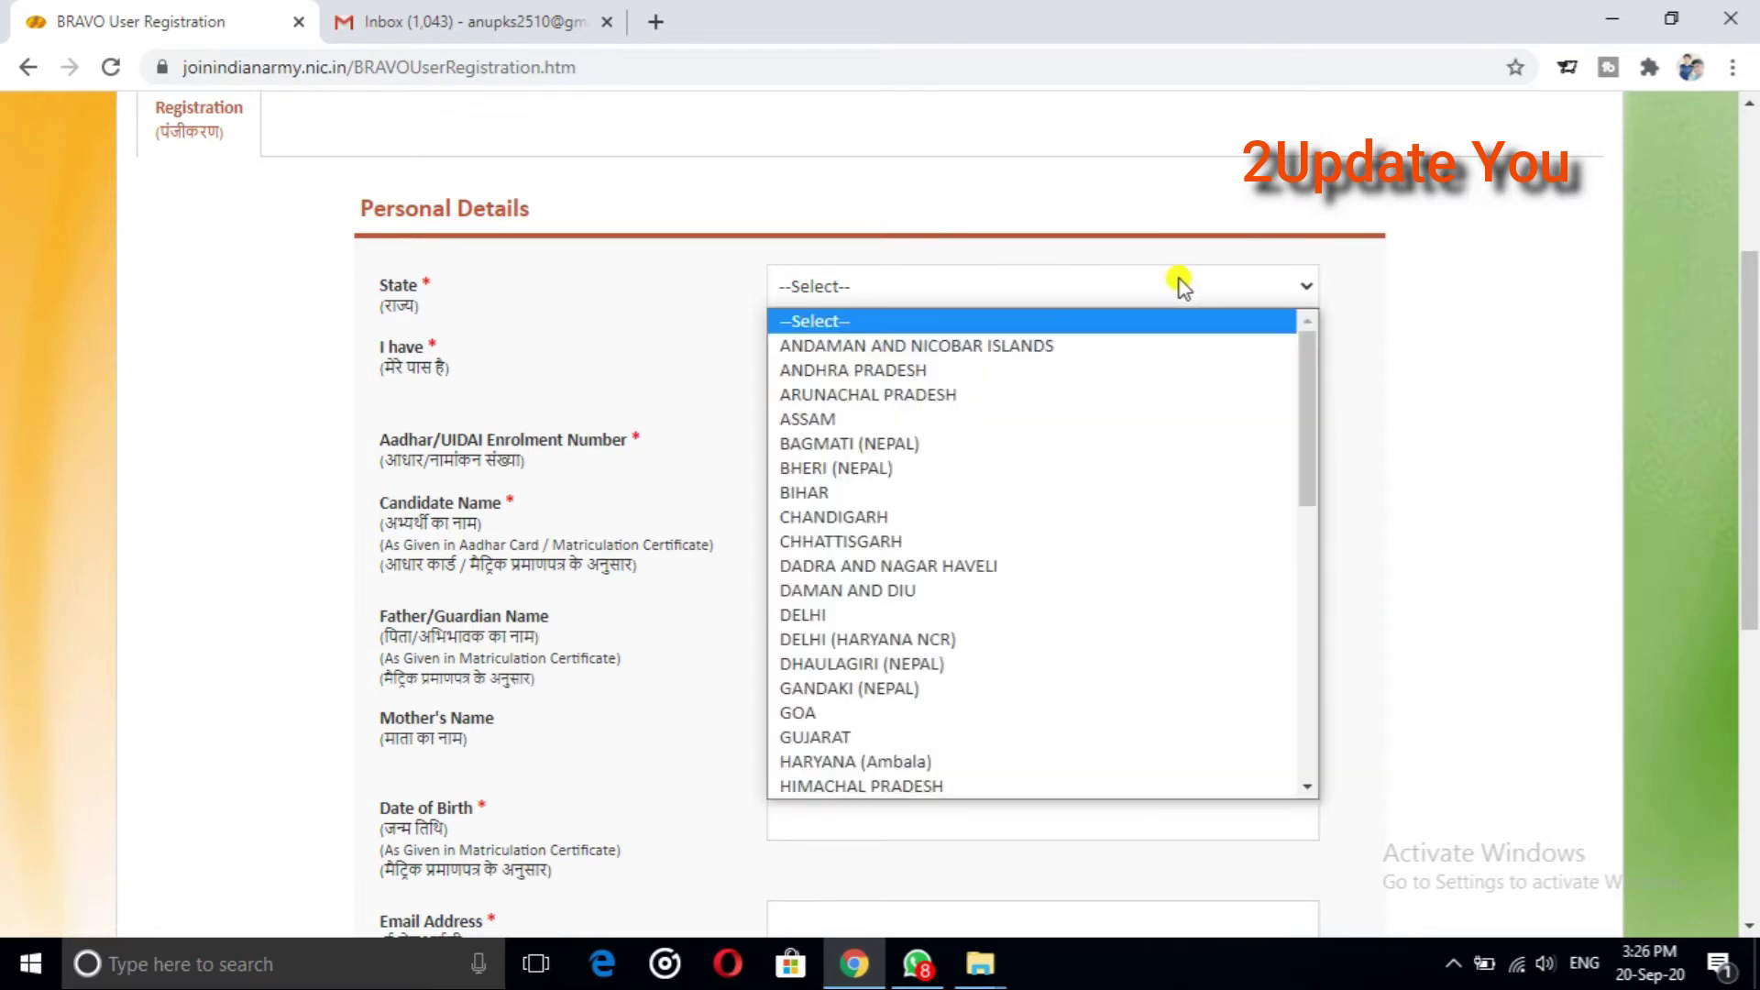
text(mah)
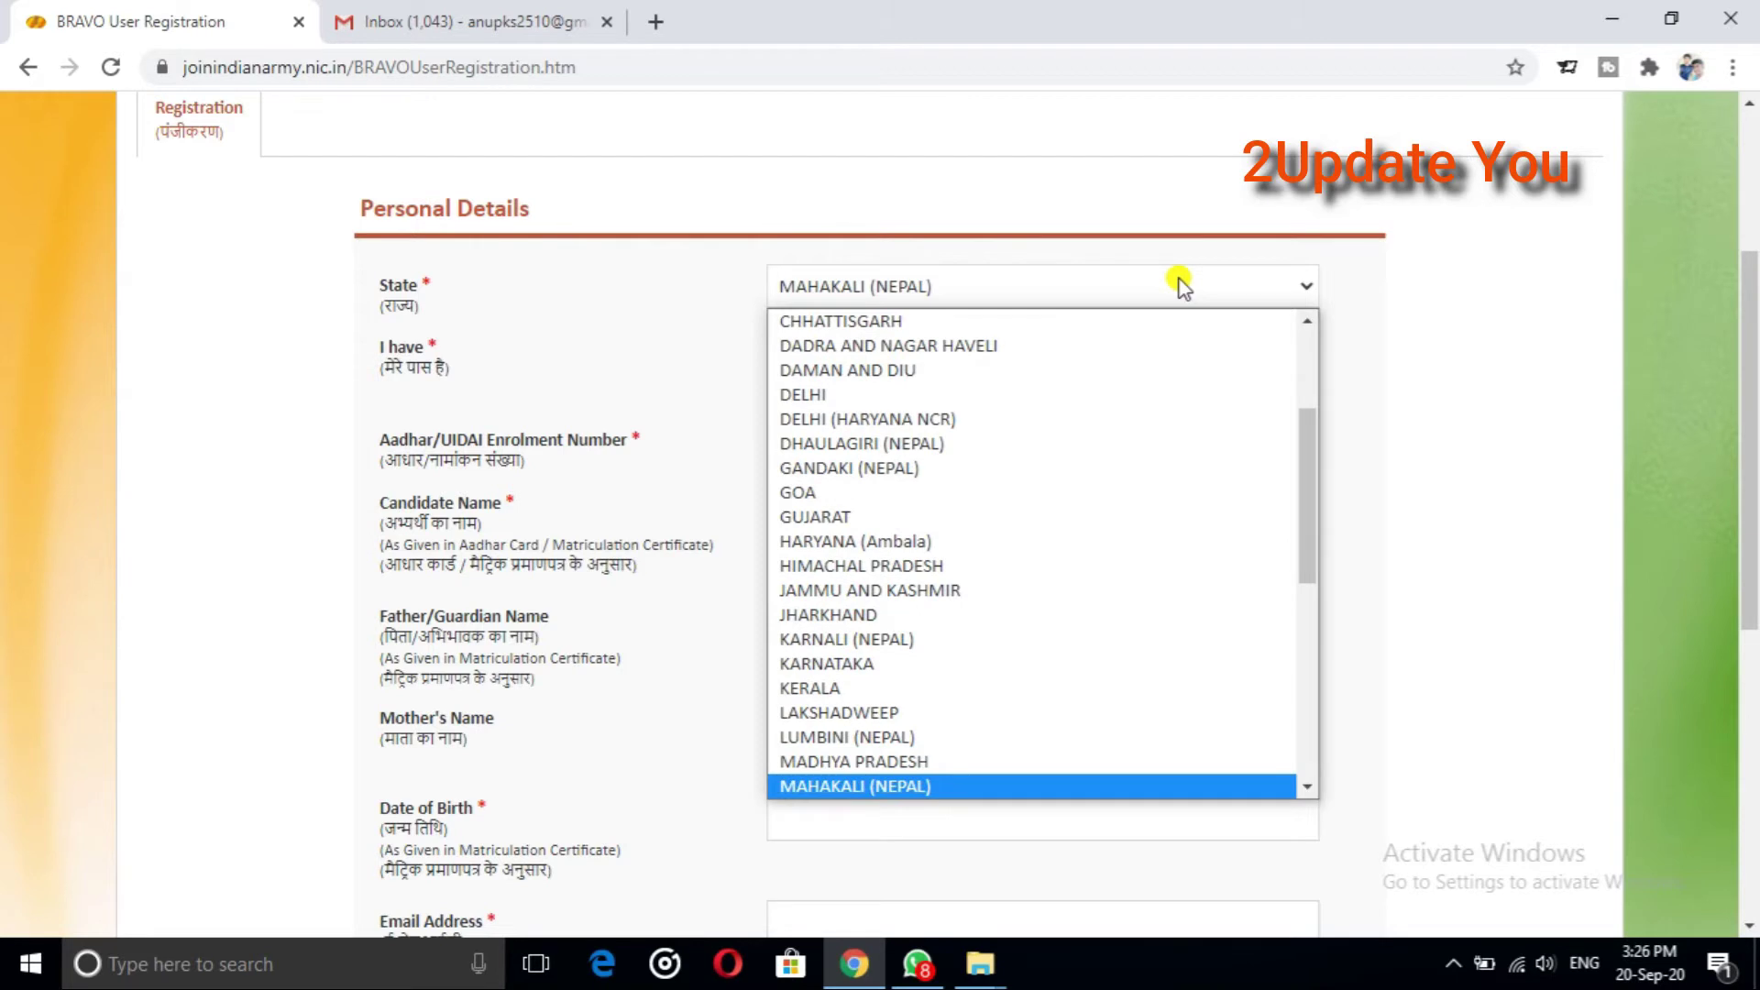
key(Down)
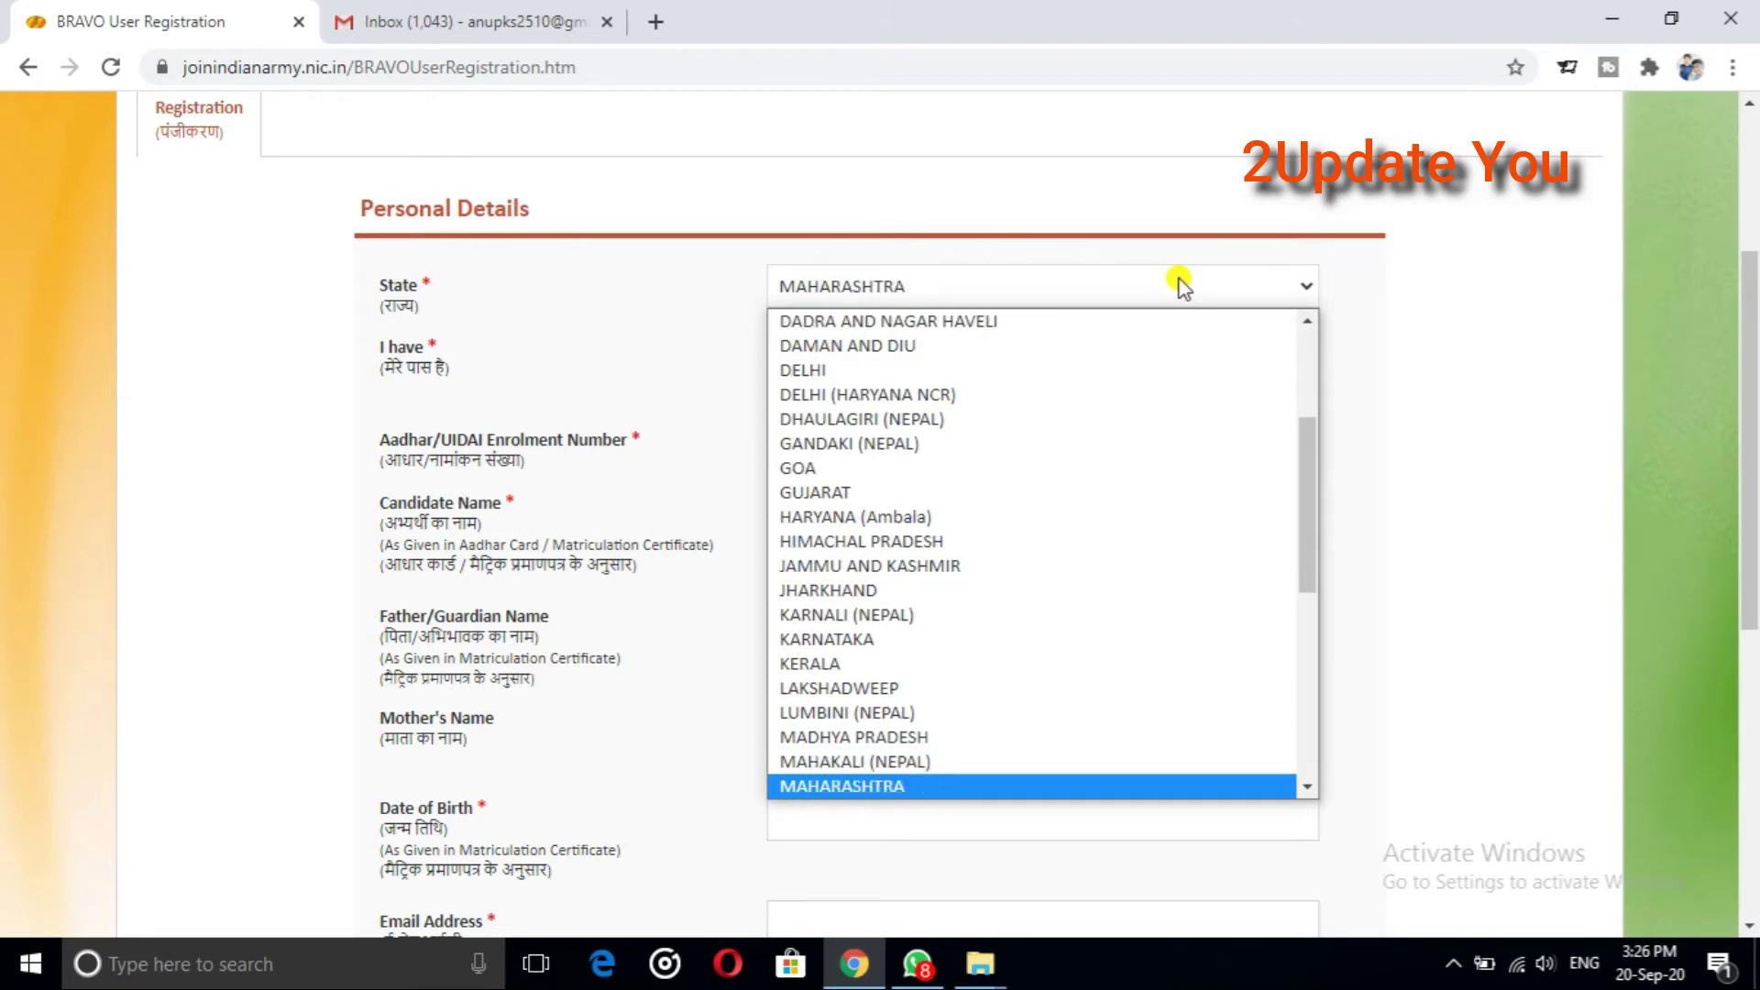
key(Return)
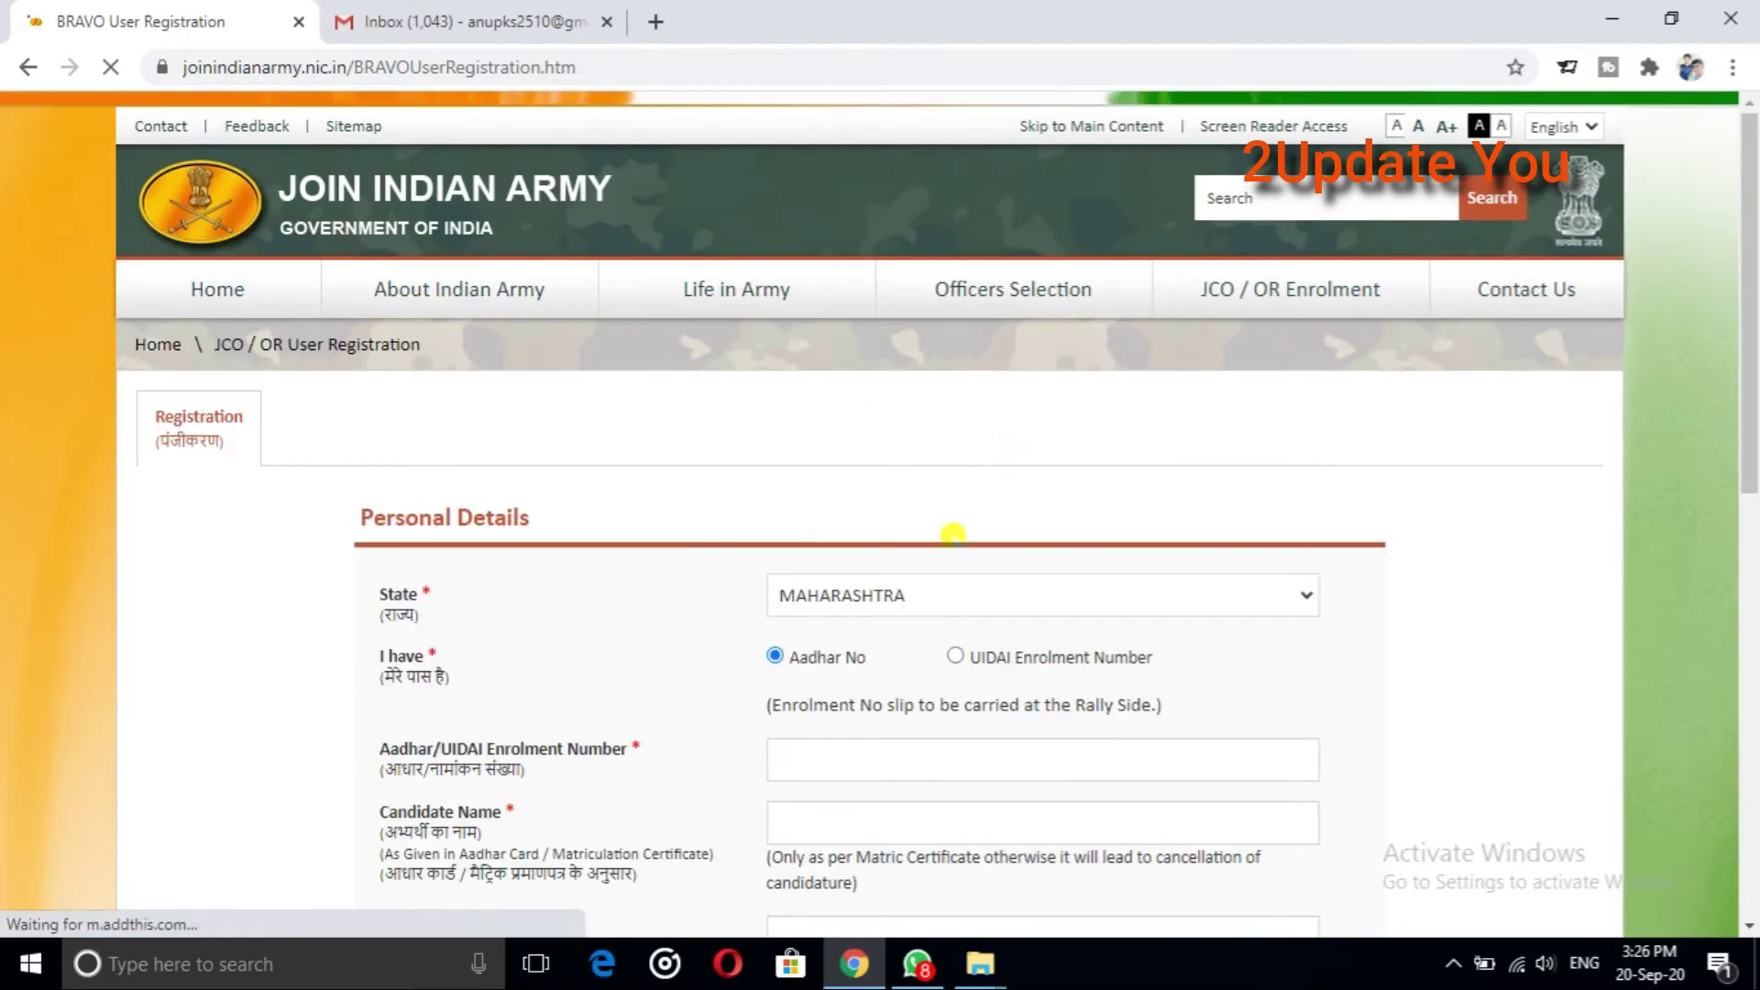
Keep Aadhar No as the ID type and paste in the Aadhaar number
drag(1744, 284, 1748, 397)
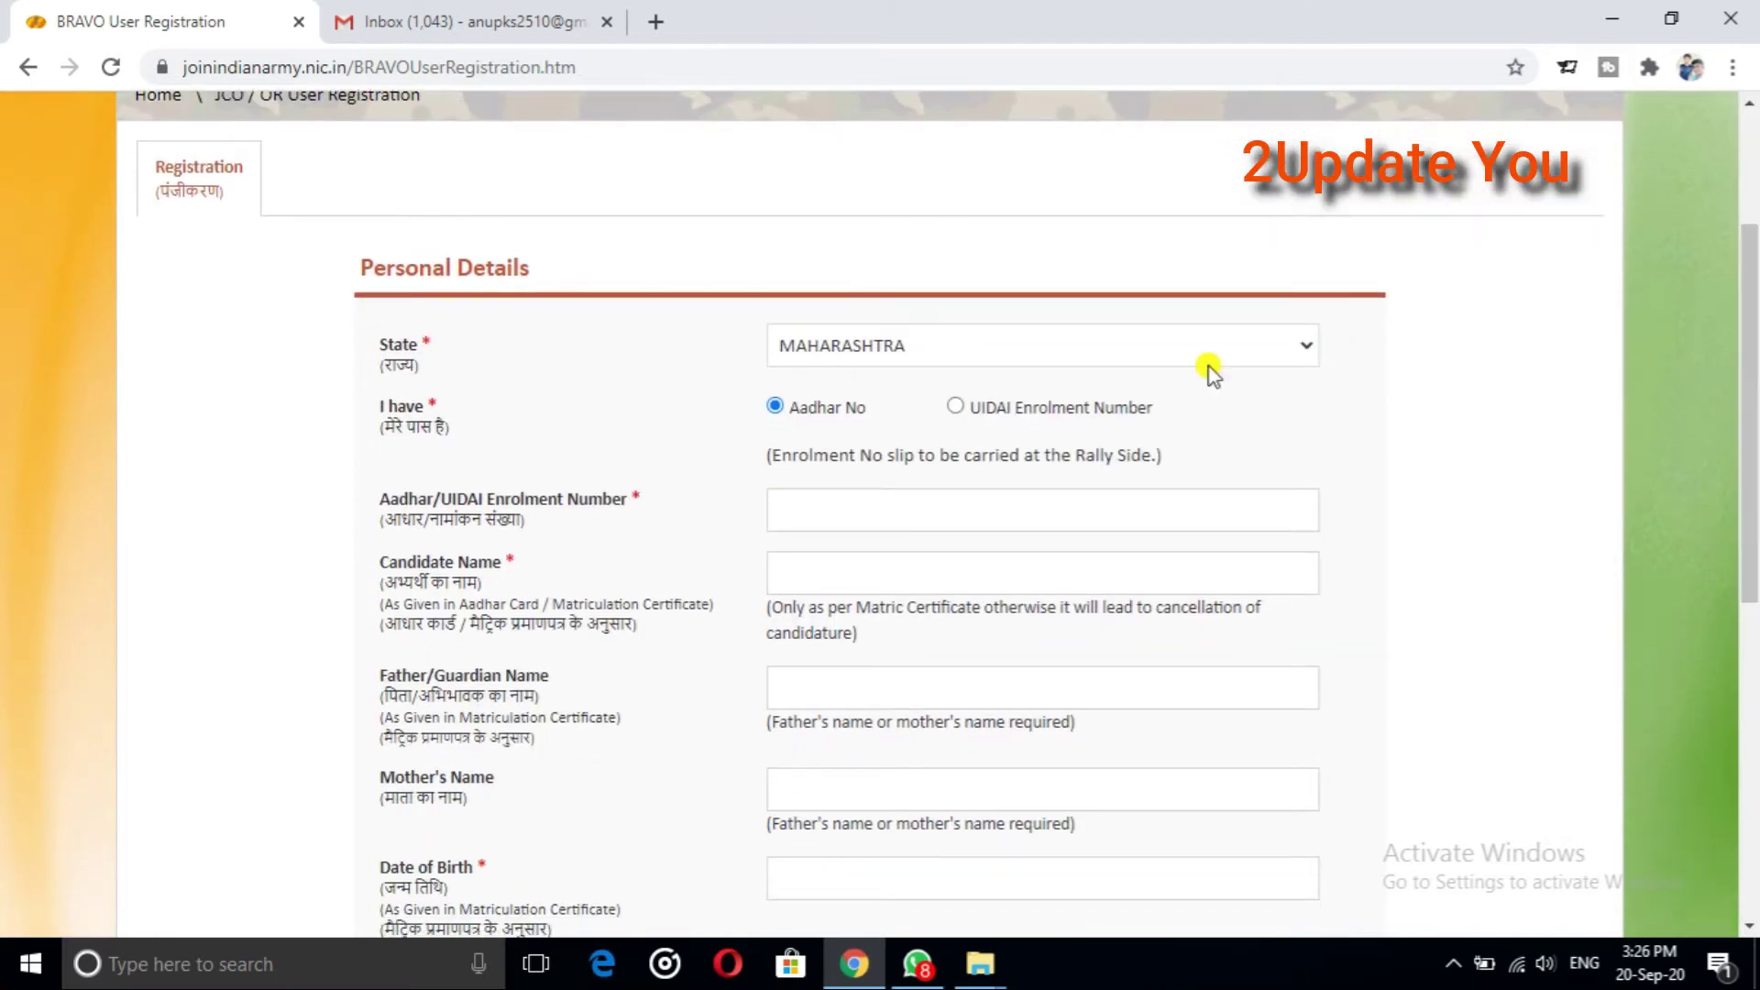
click(954, 404)
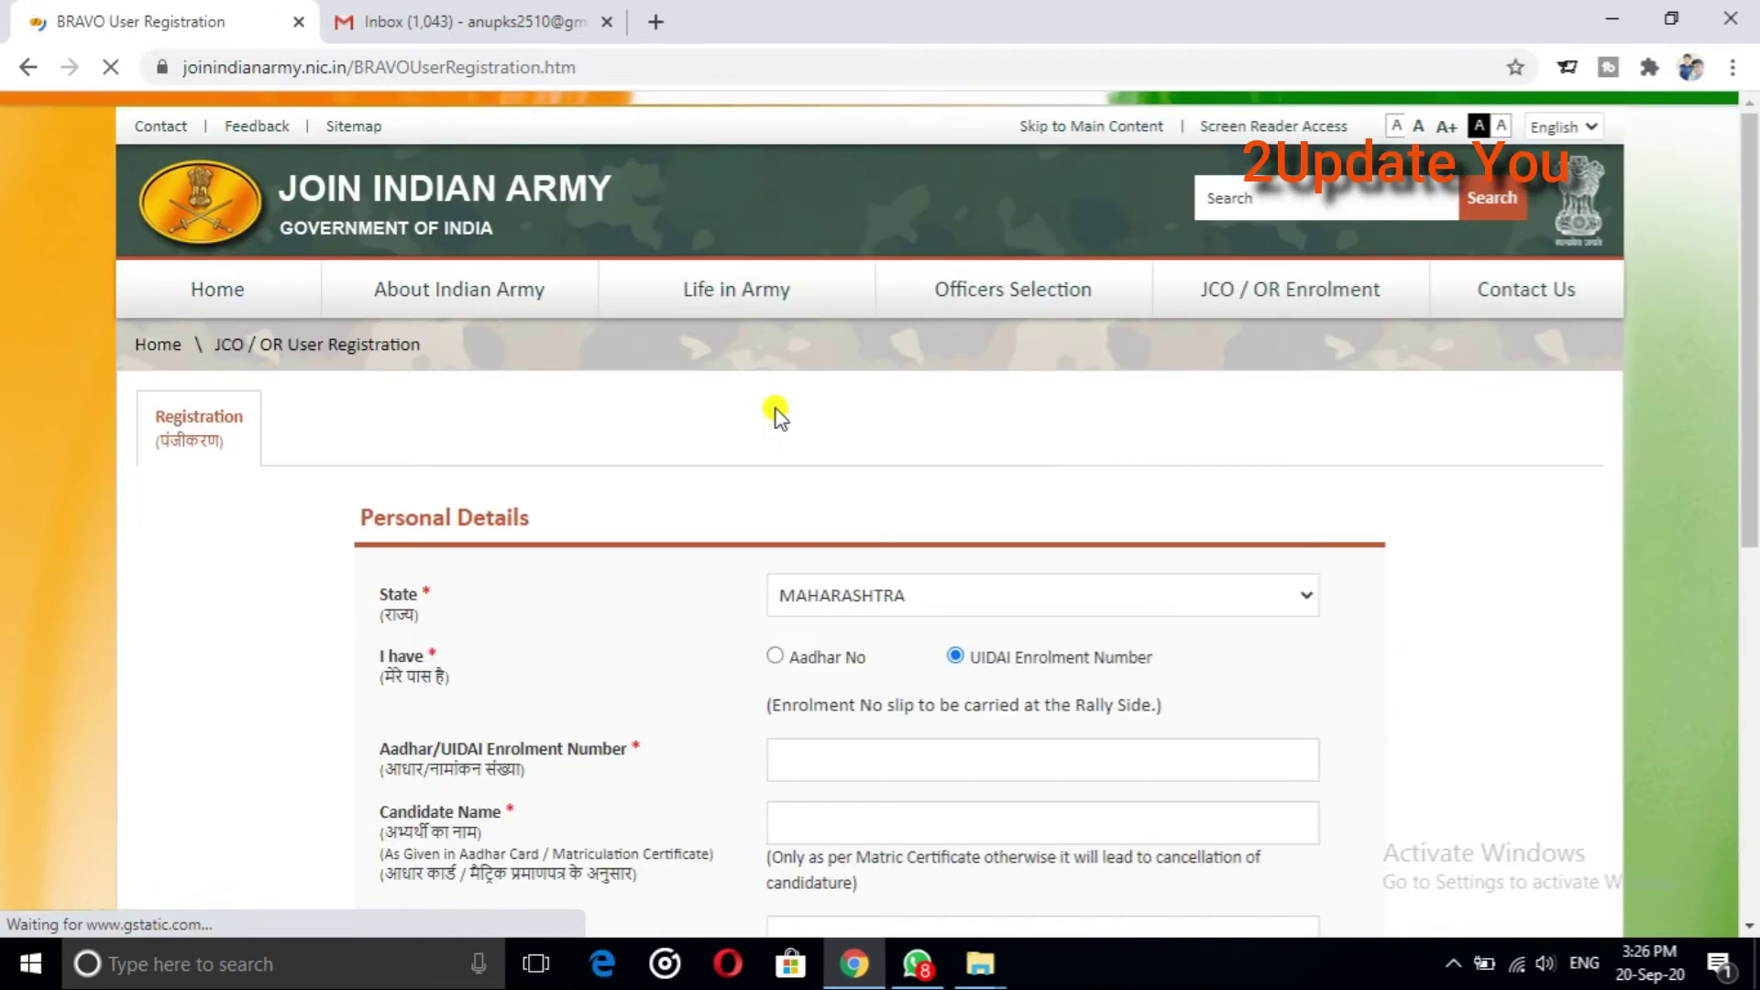
click(772, 658)
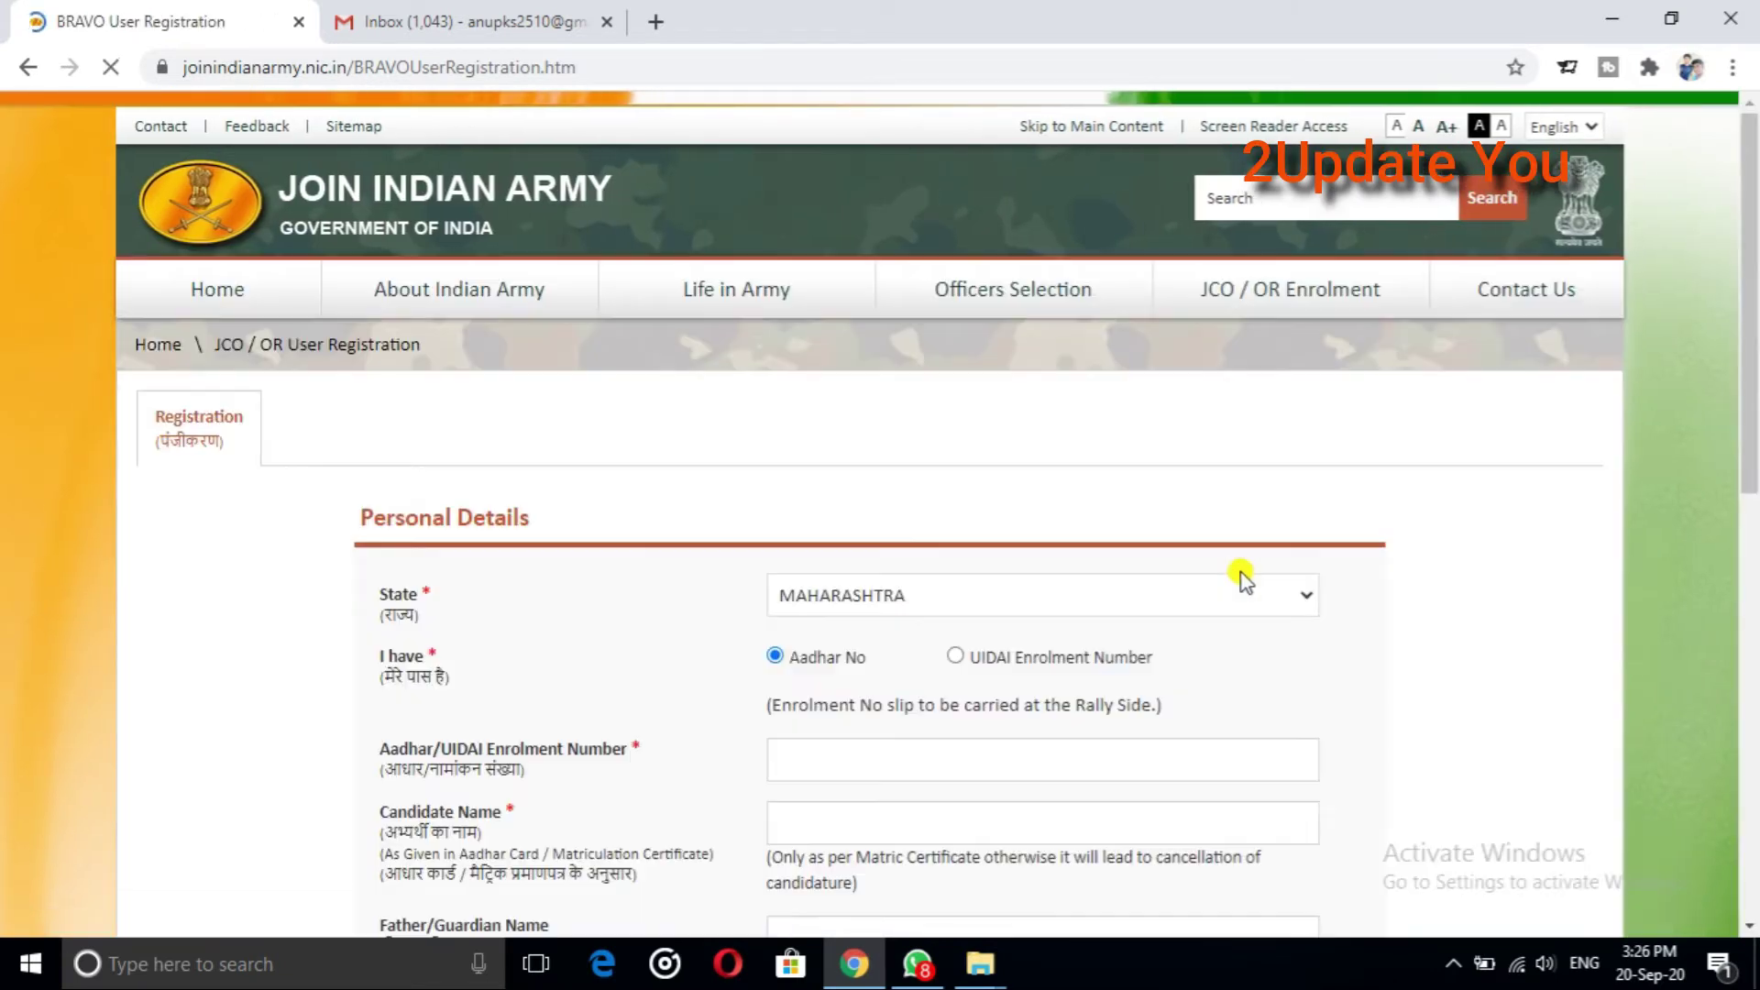
scroll(1751, 292, down, 3)
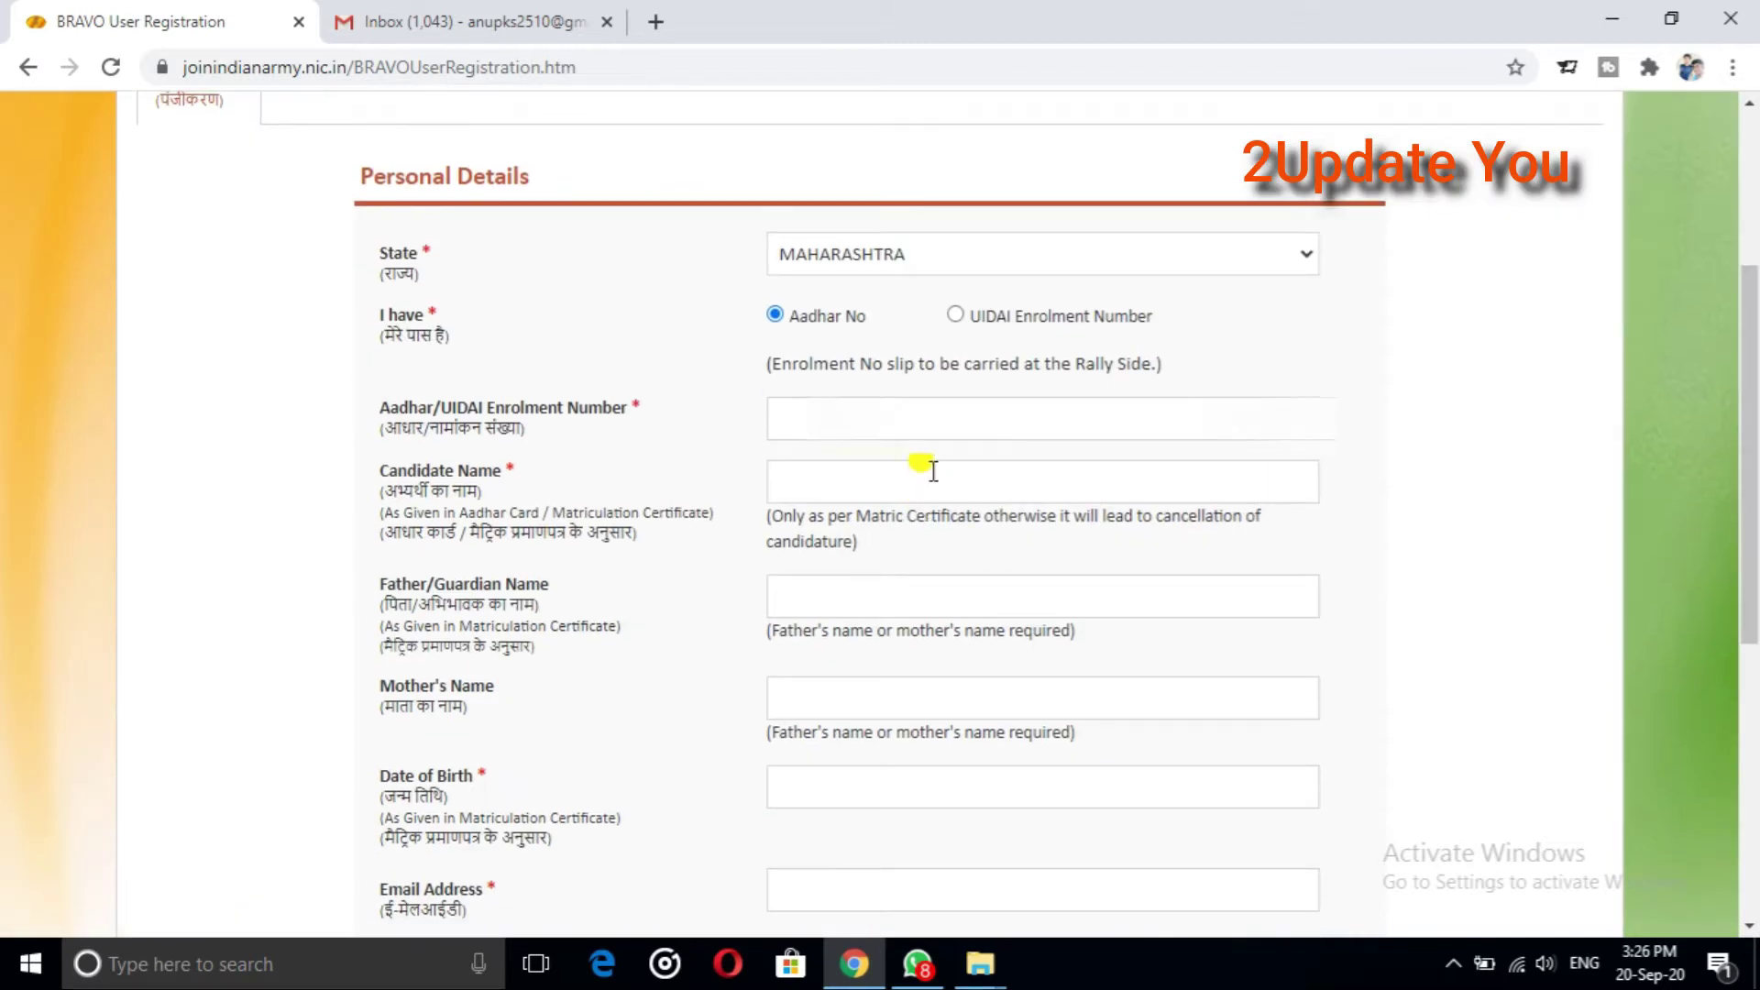
key(ctrl+v)
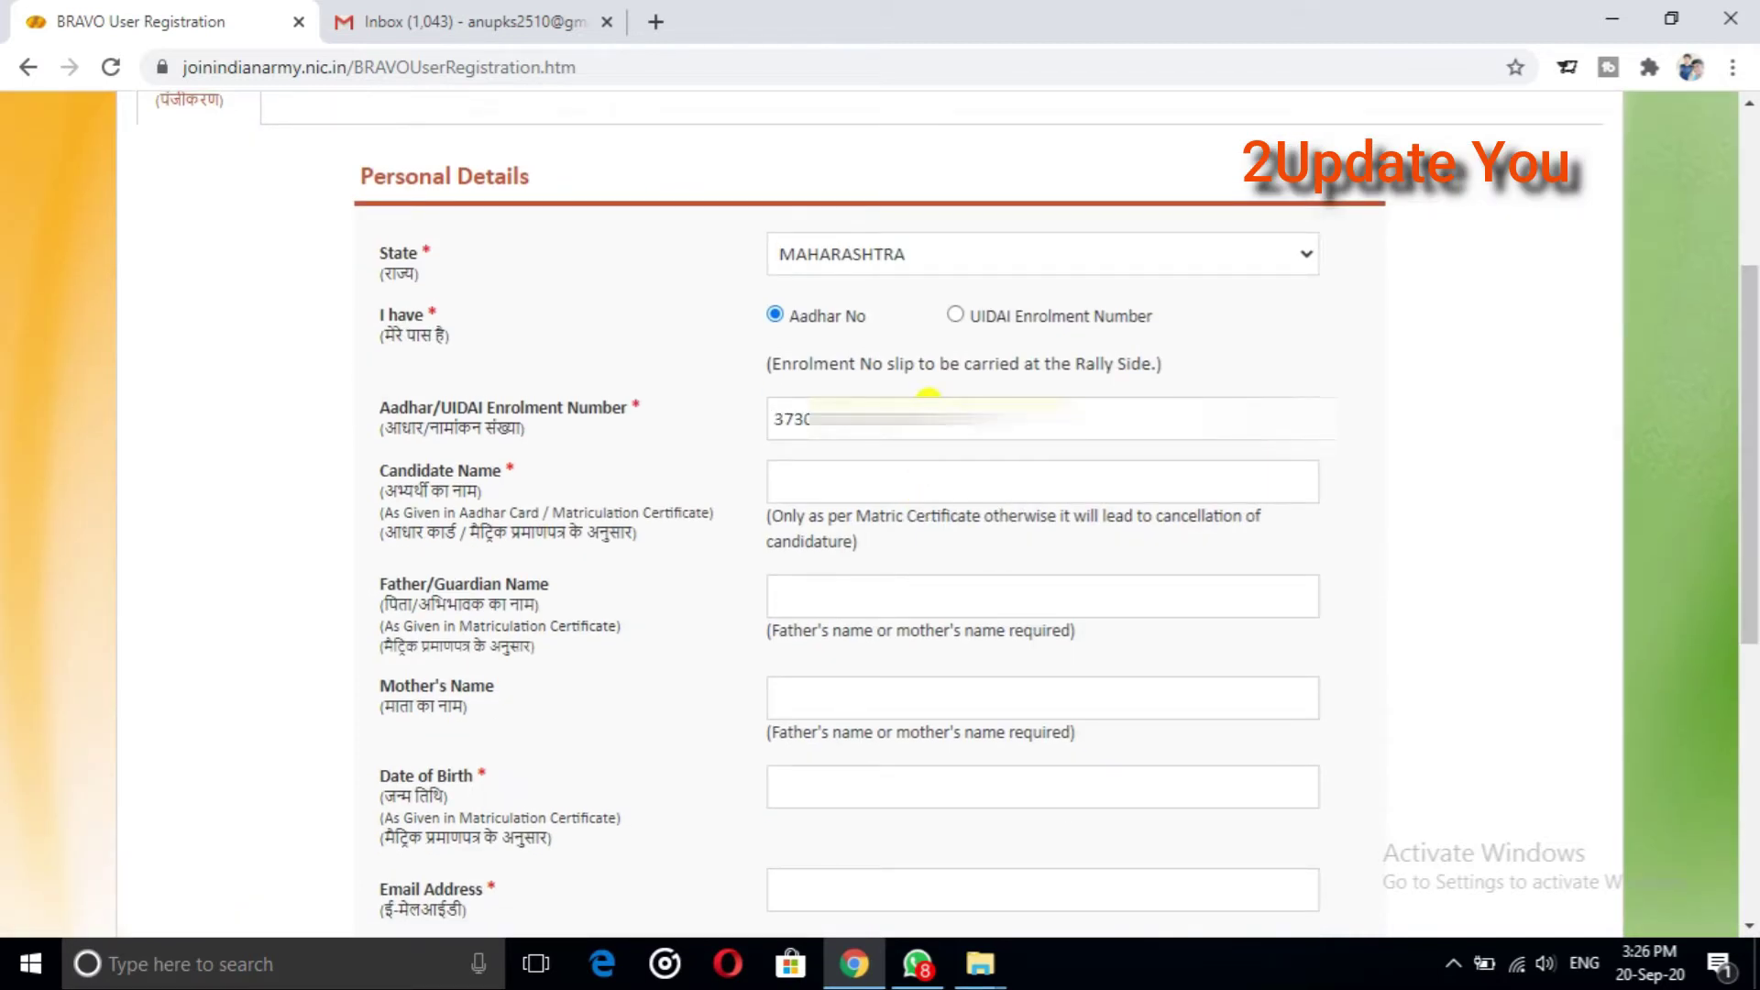
Enter the candidate's, father's and mother's full names
click(935, 479)
text(A)
text(ANUP )
text(KUM)
key(BackSpace)
key(BackSpace)
key(BackSpace)
key(BackSpace)
key(BackSpace)
key(BackSpace)
key(BackSpace)
key(BackSpace)
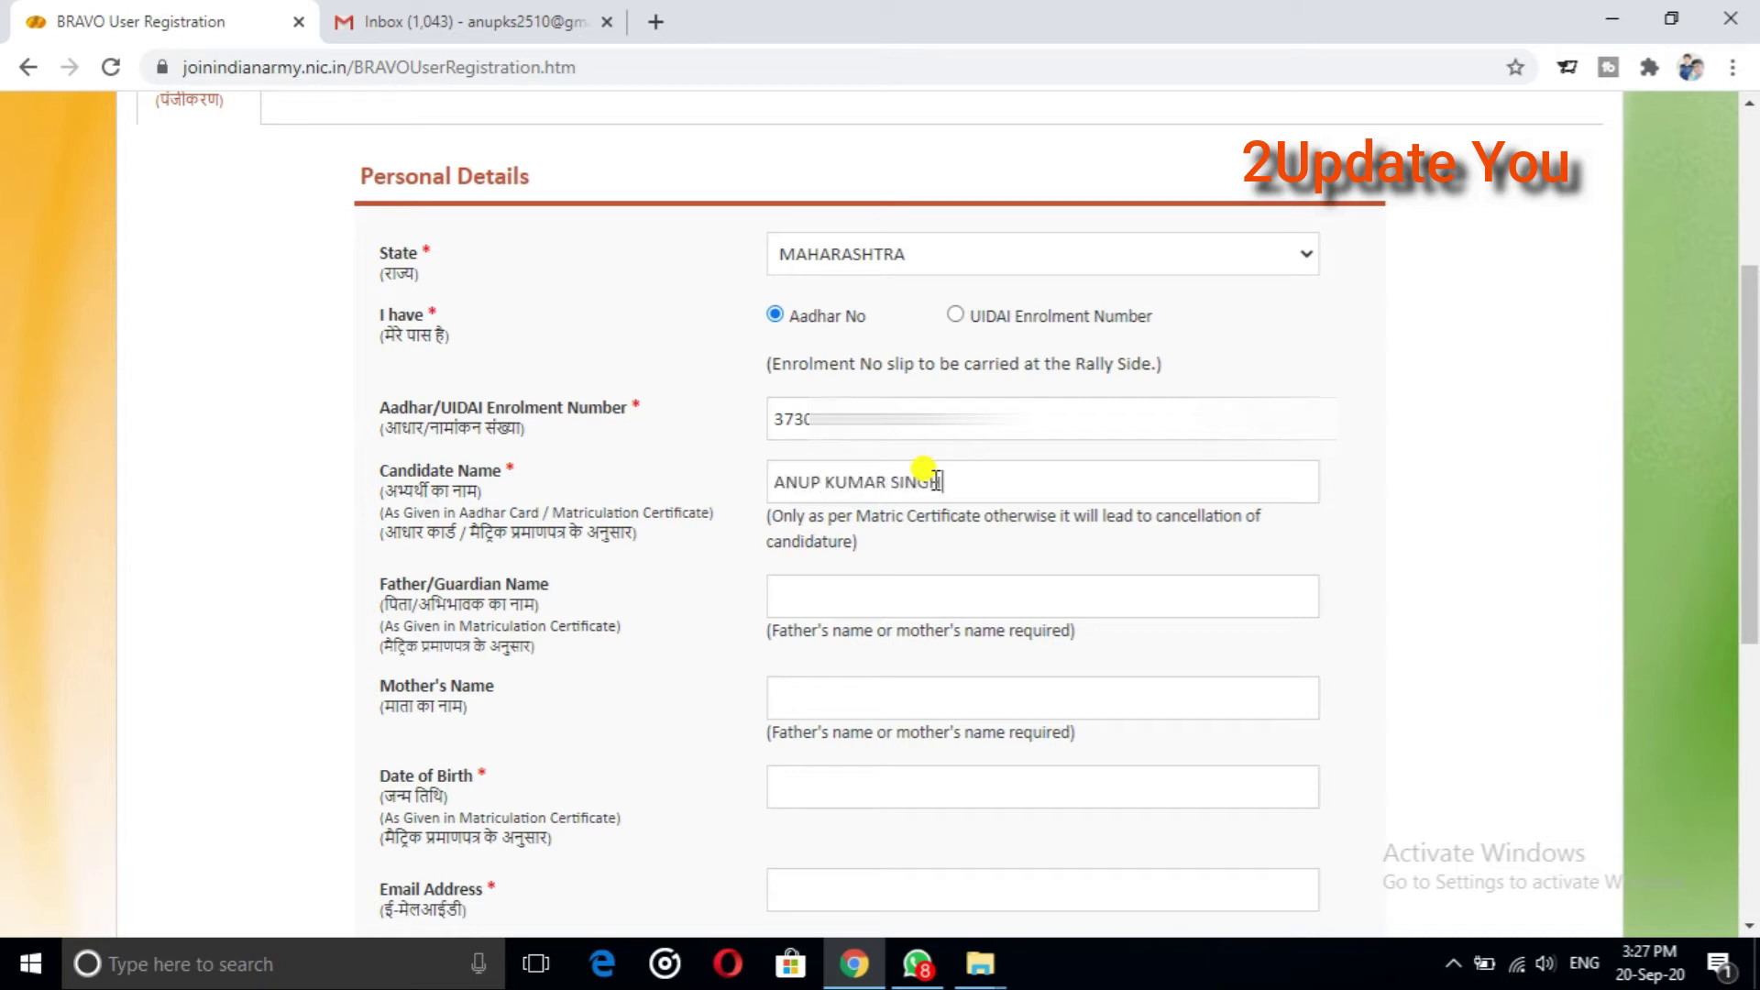
key(Tab)
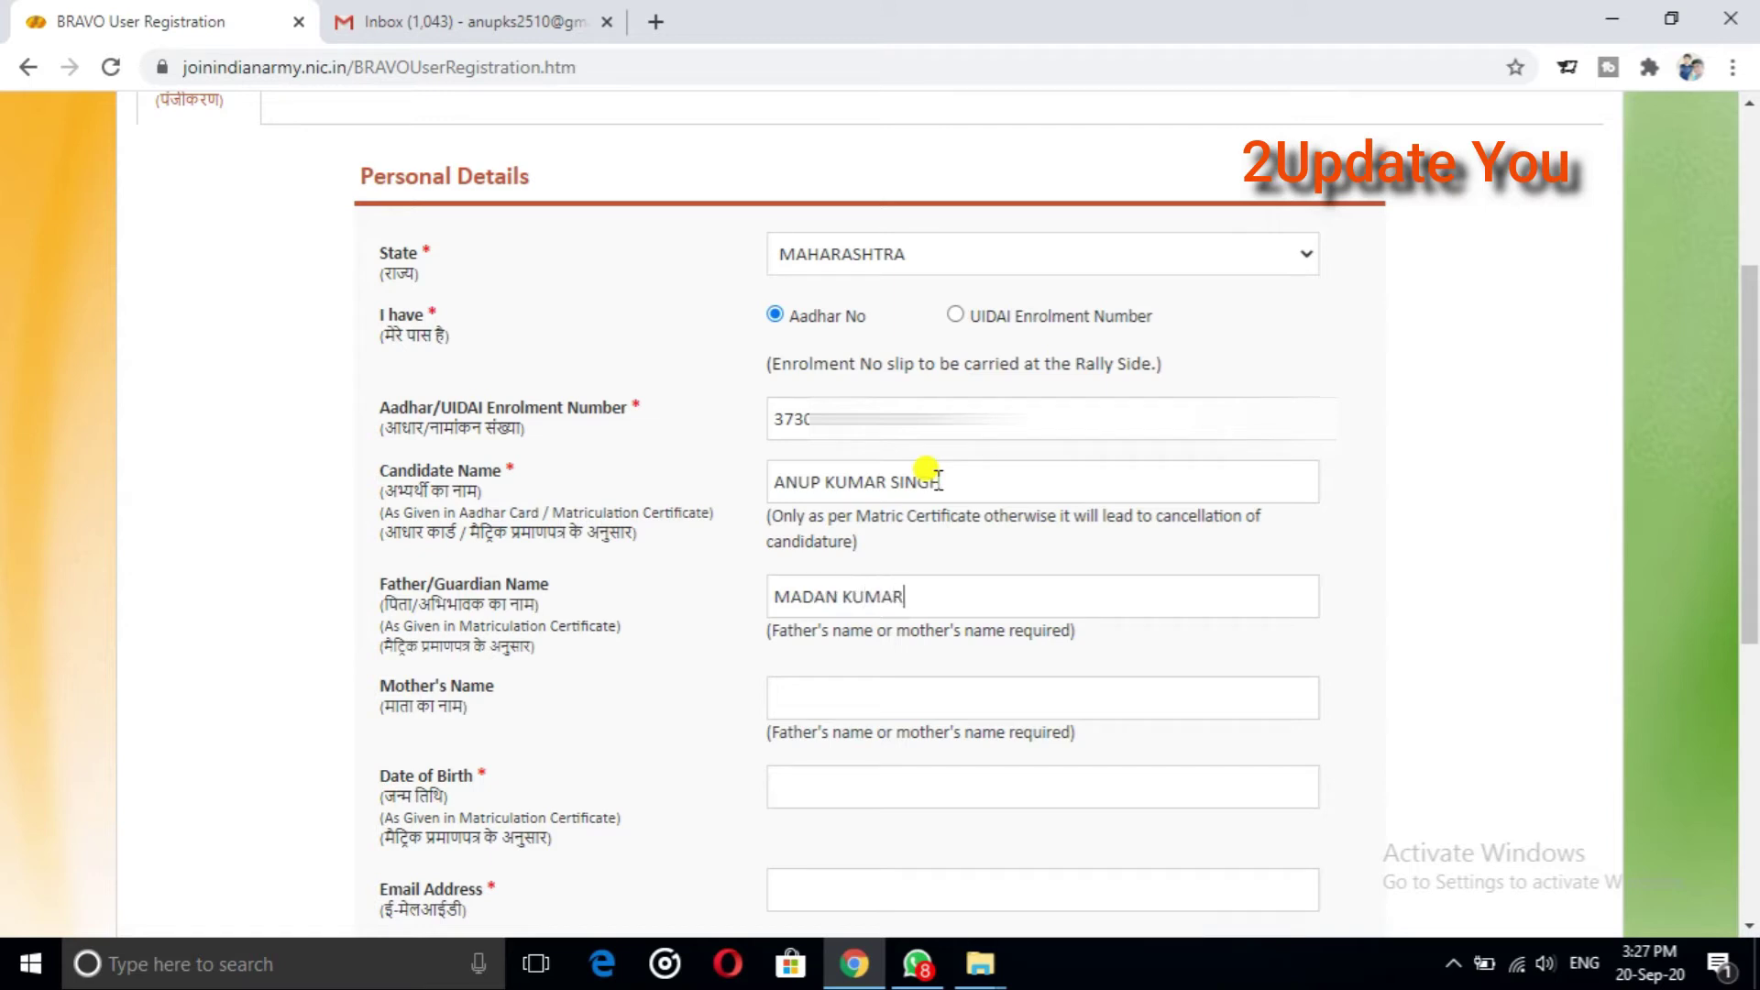
key(Tab)
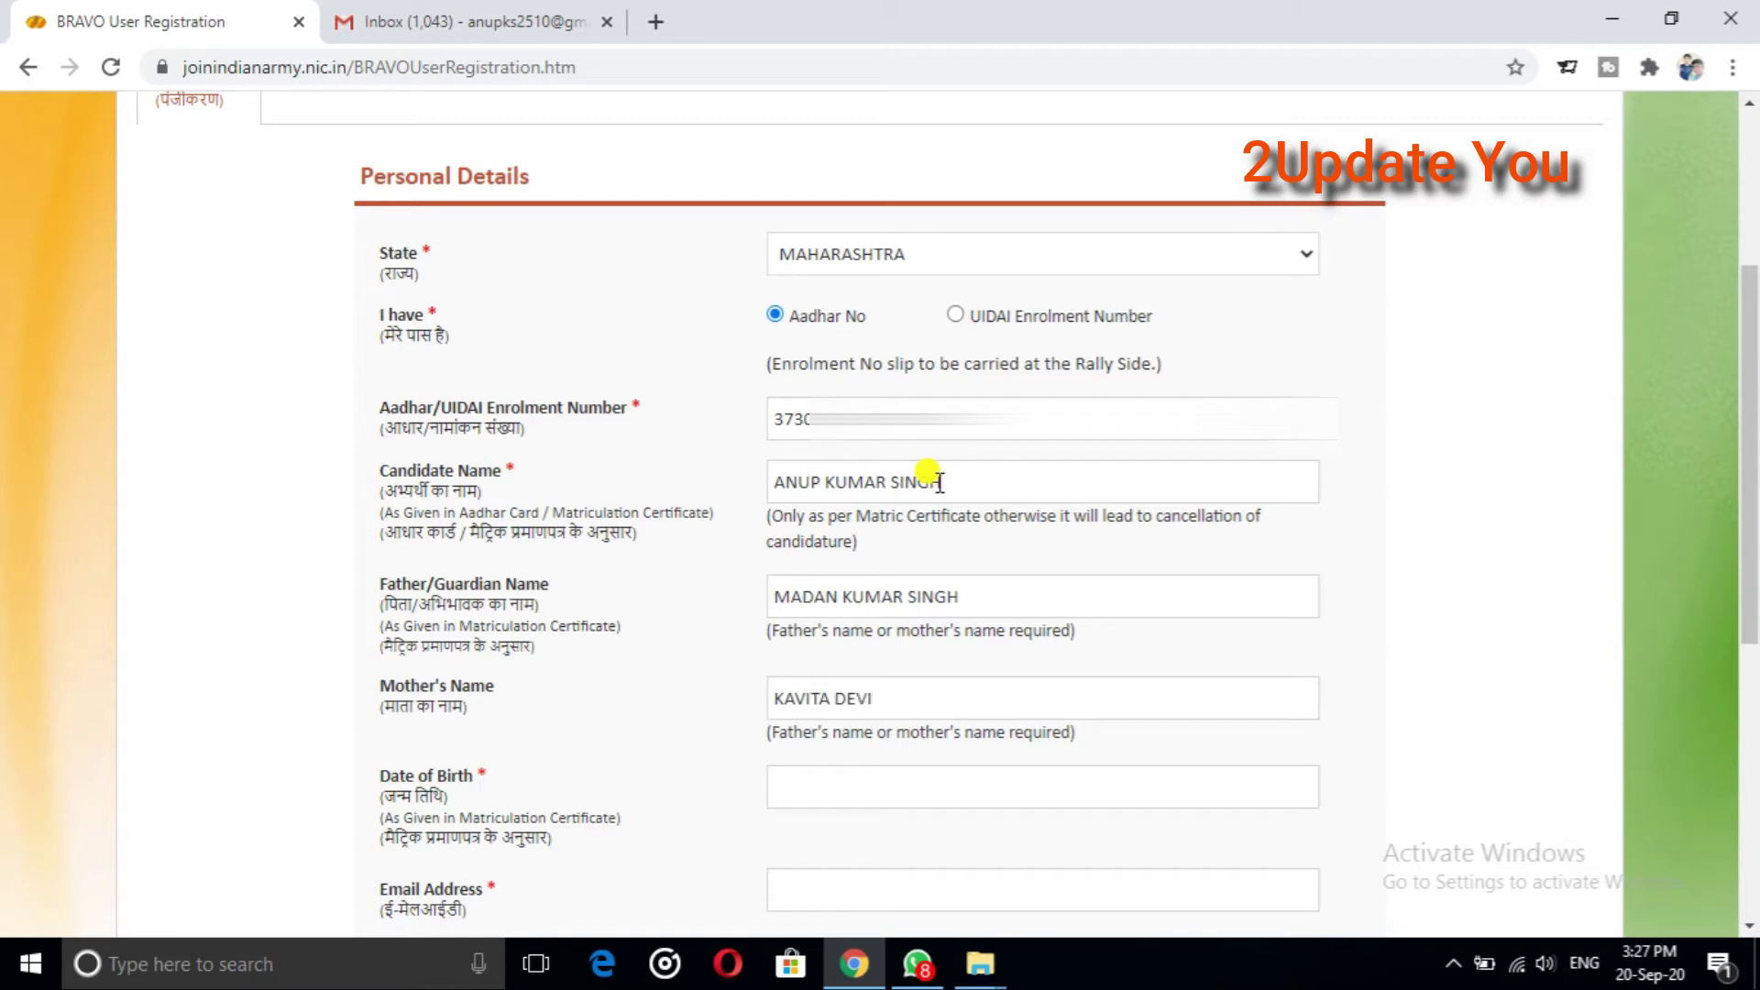
key(Tab)
click(1009, 501)
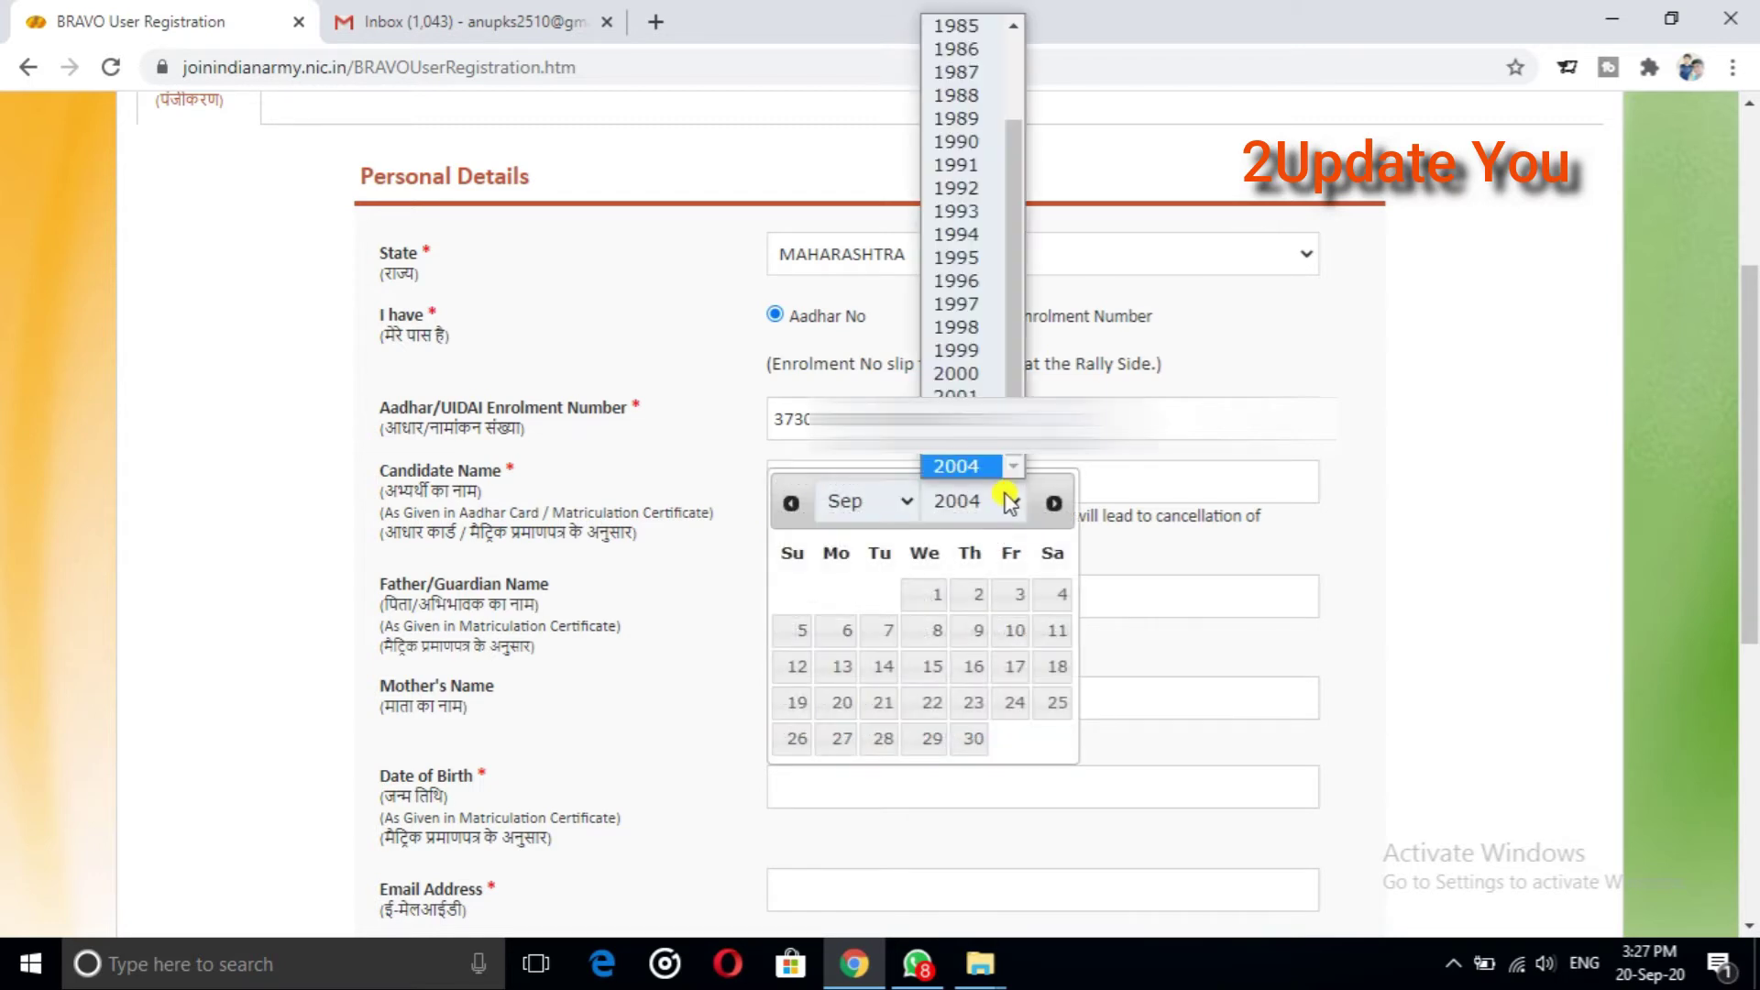
click(958, 419)
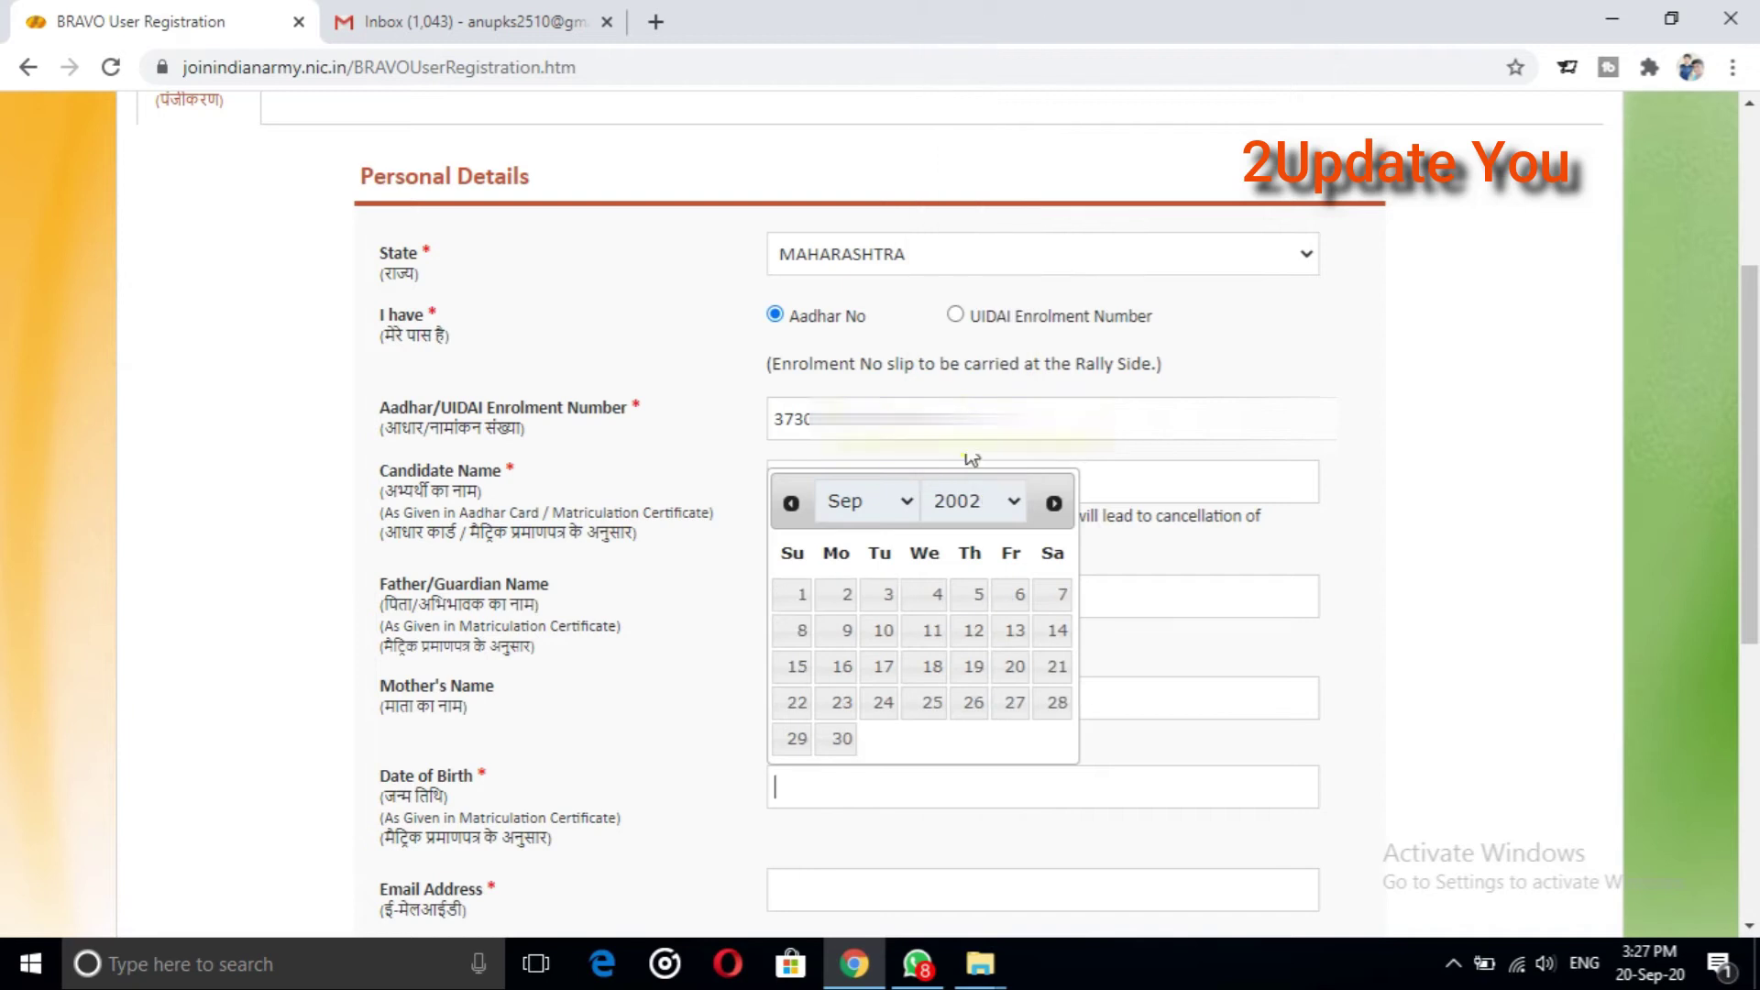
click(912, 499)
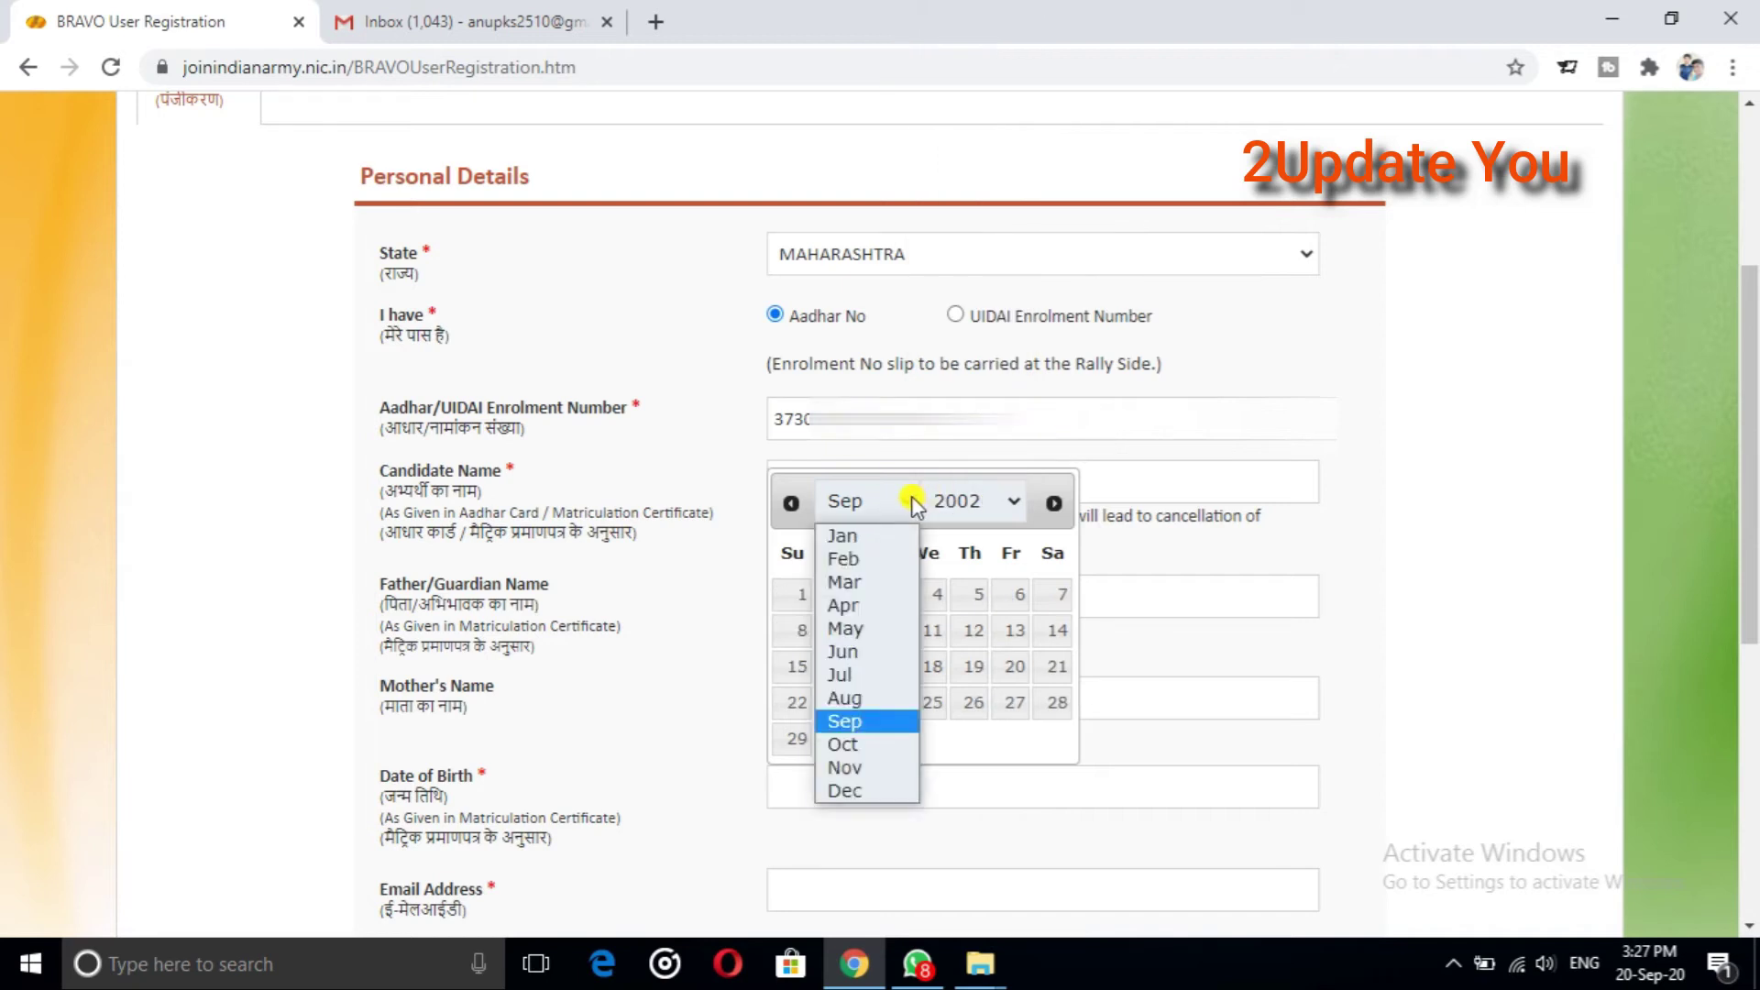
click(866, 744)
click(1008, 702)
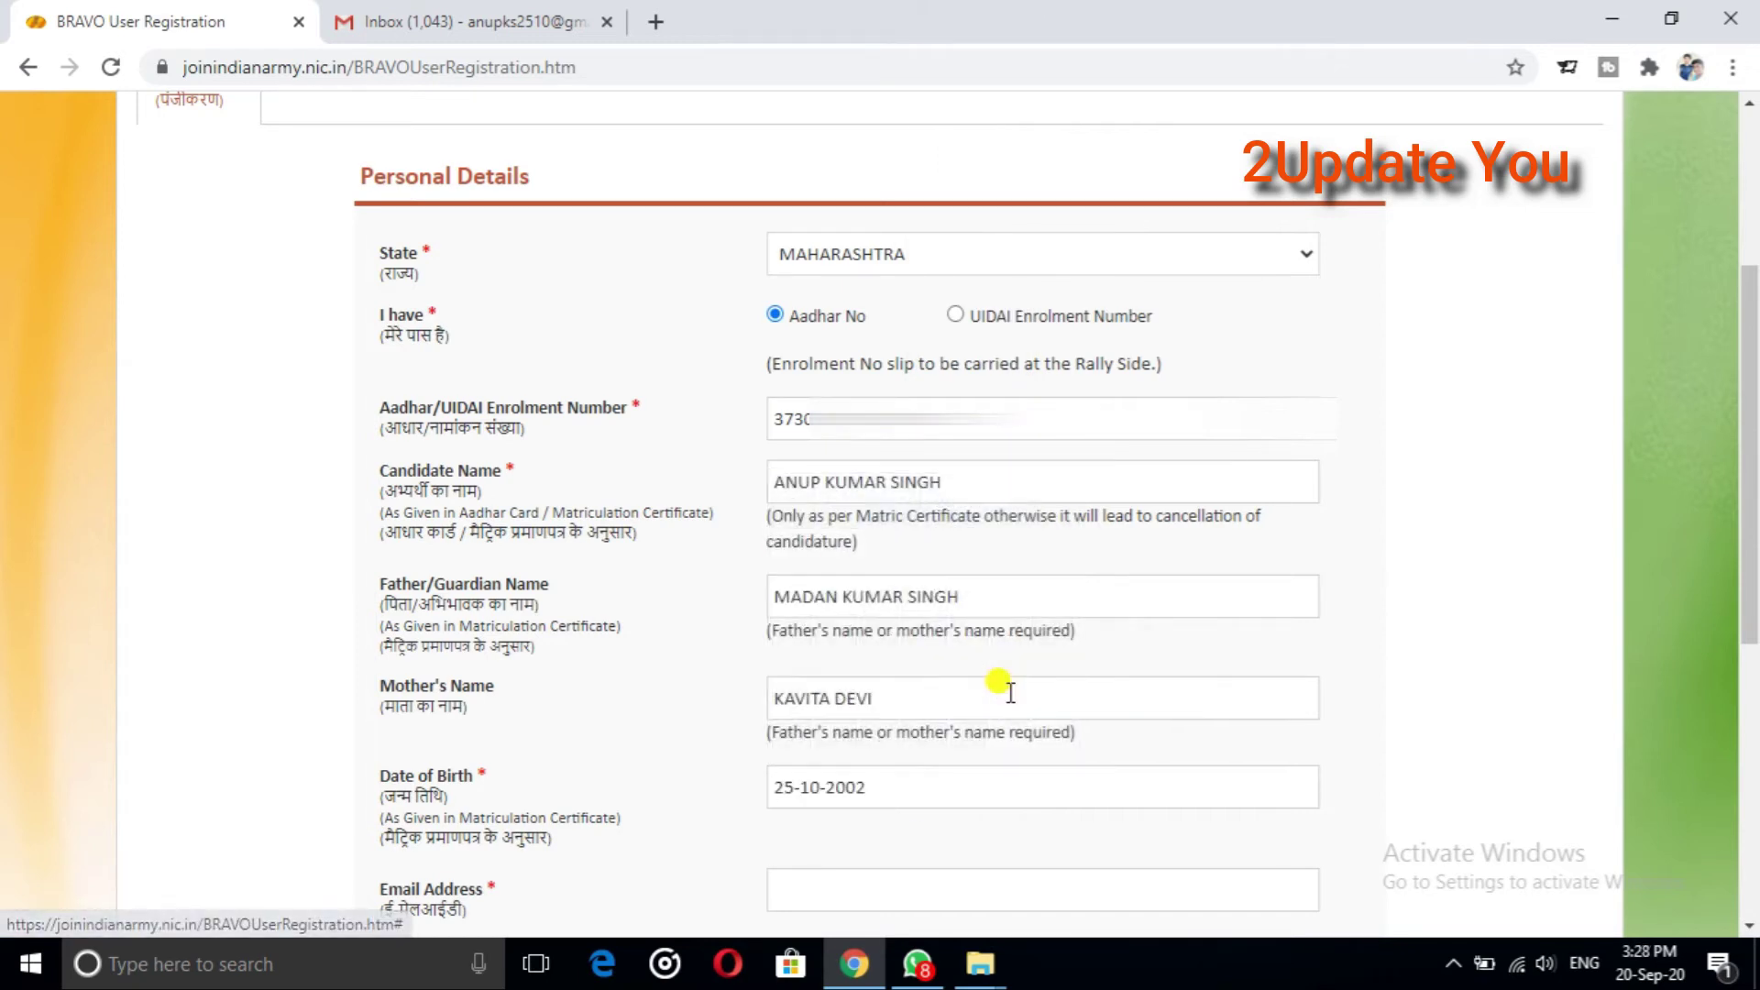
scroll(1281, 699, down, 4)
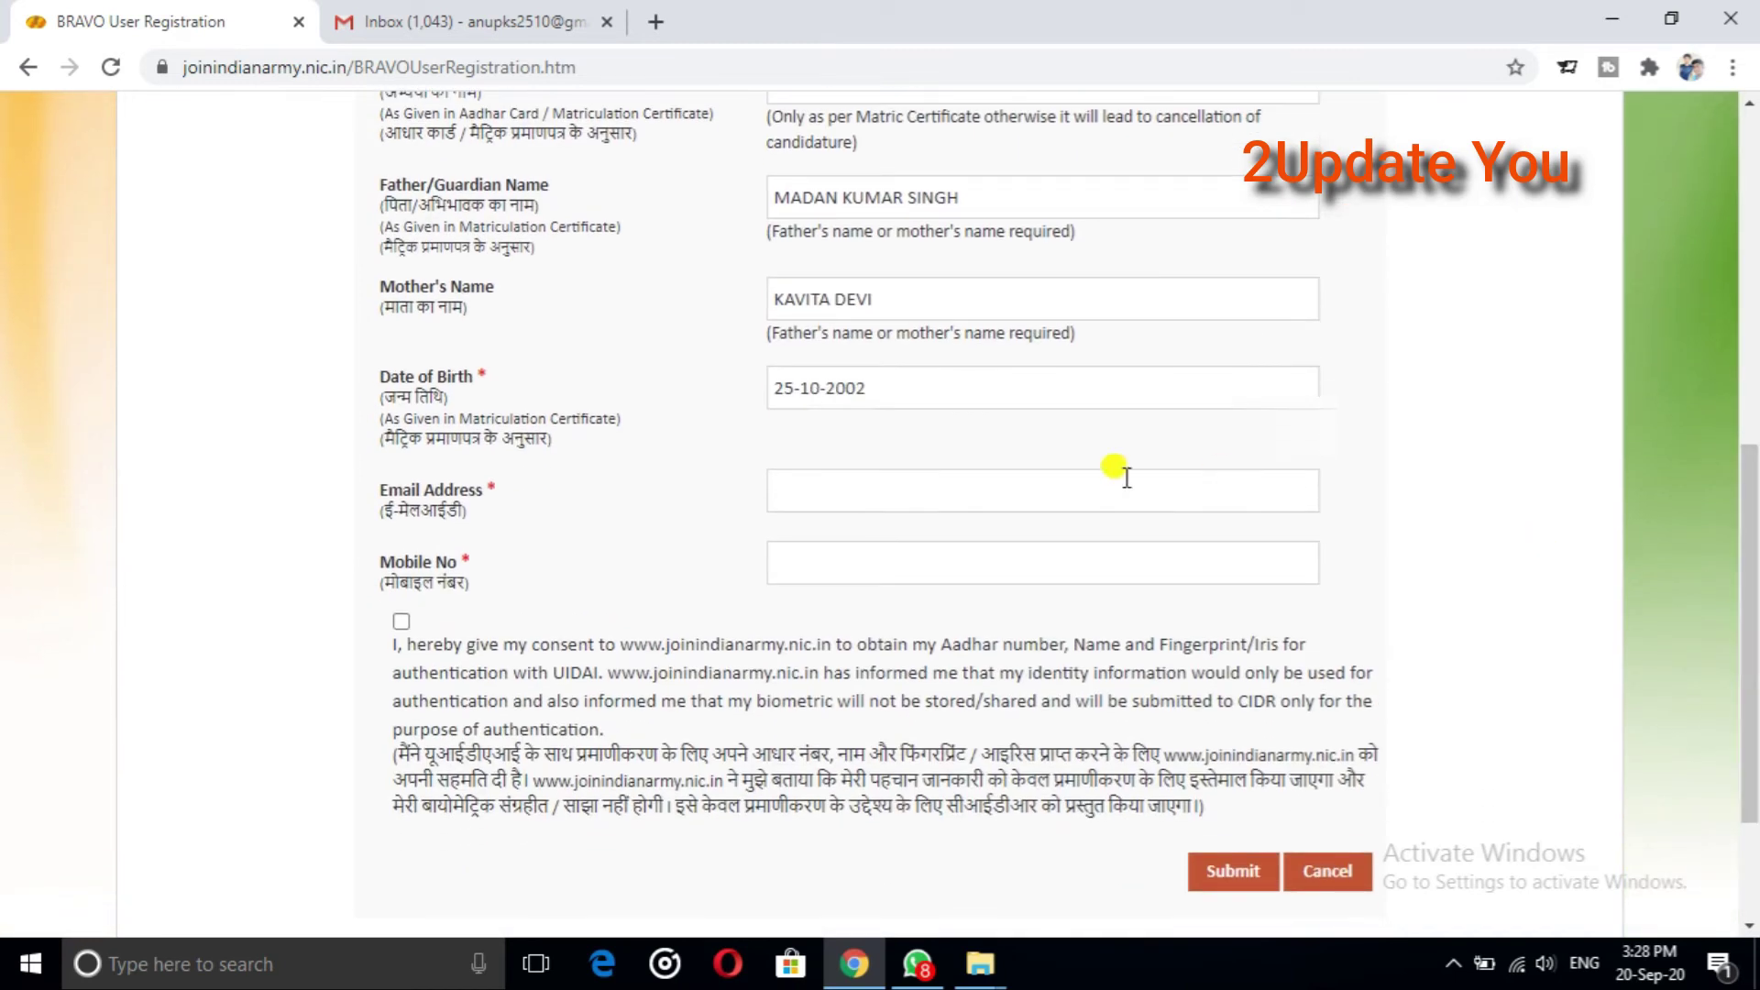
Fix the e-mail address, enter the mobile number, accept the Aadhaar consent and submit
click(861, 498)
click(1015, 498)
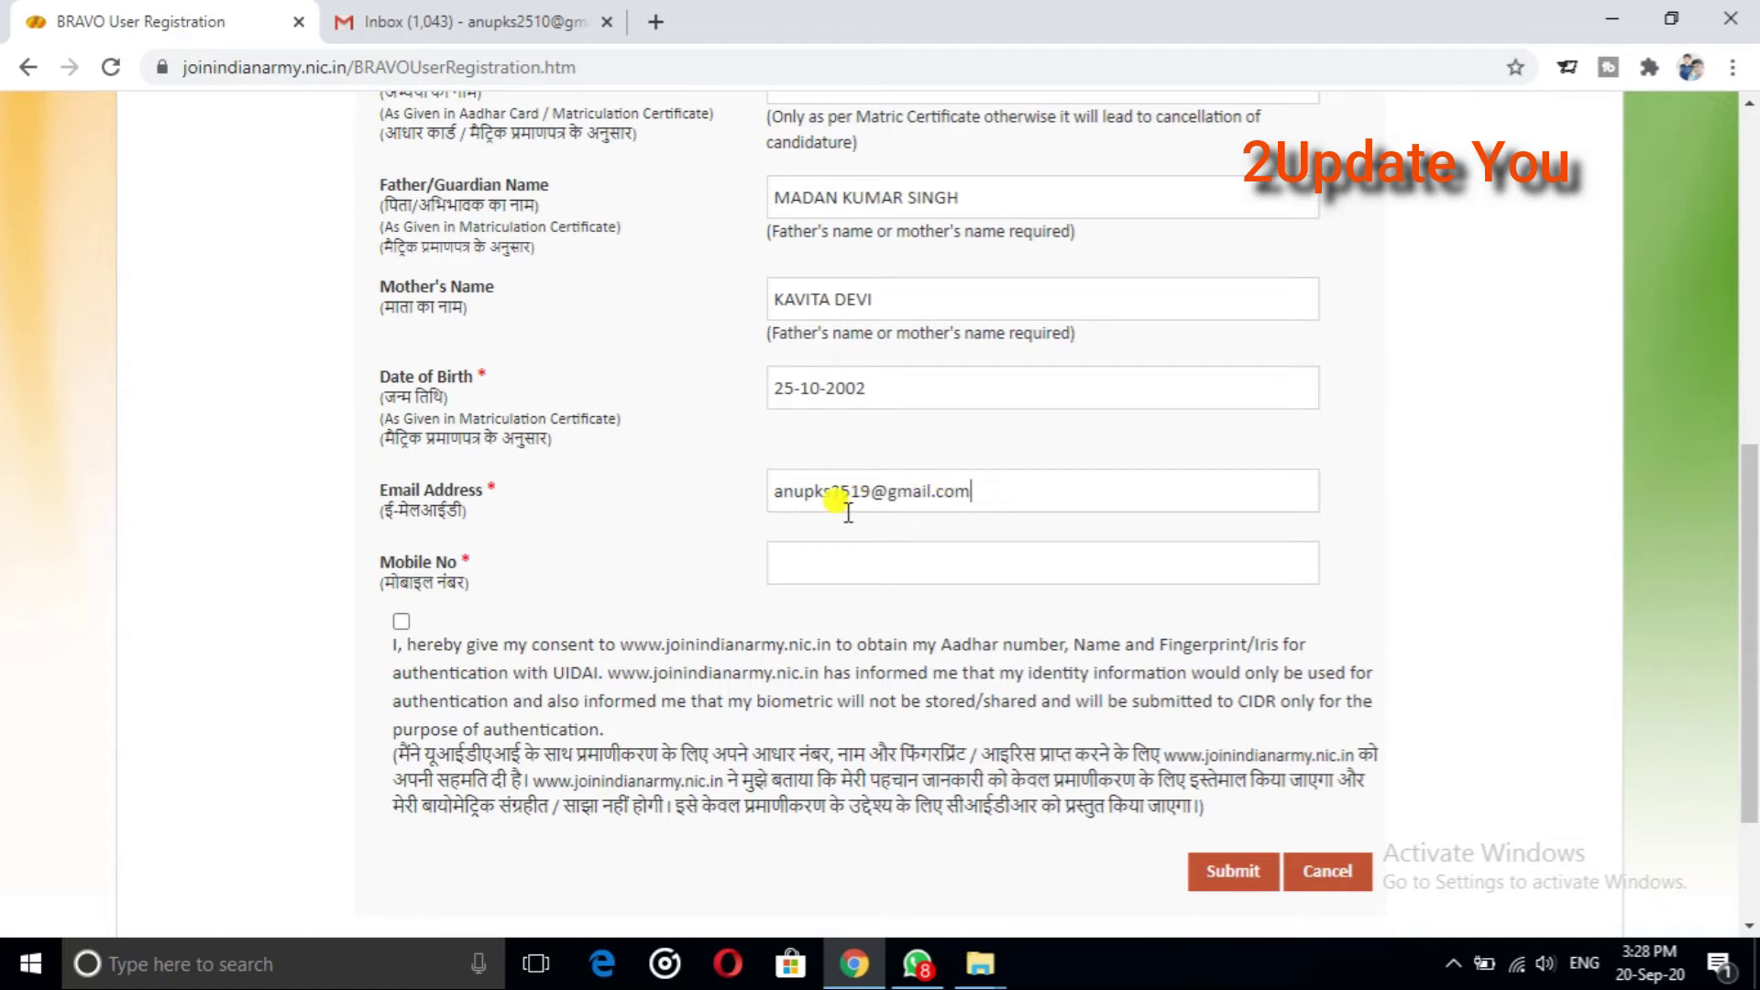
key(BackSpace)
text(0)
text(9823)
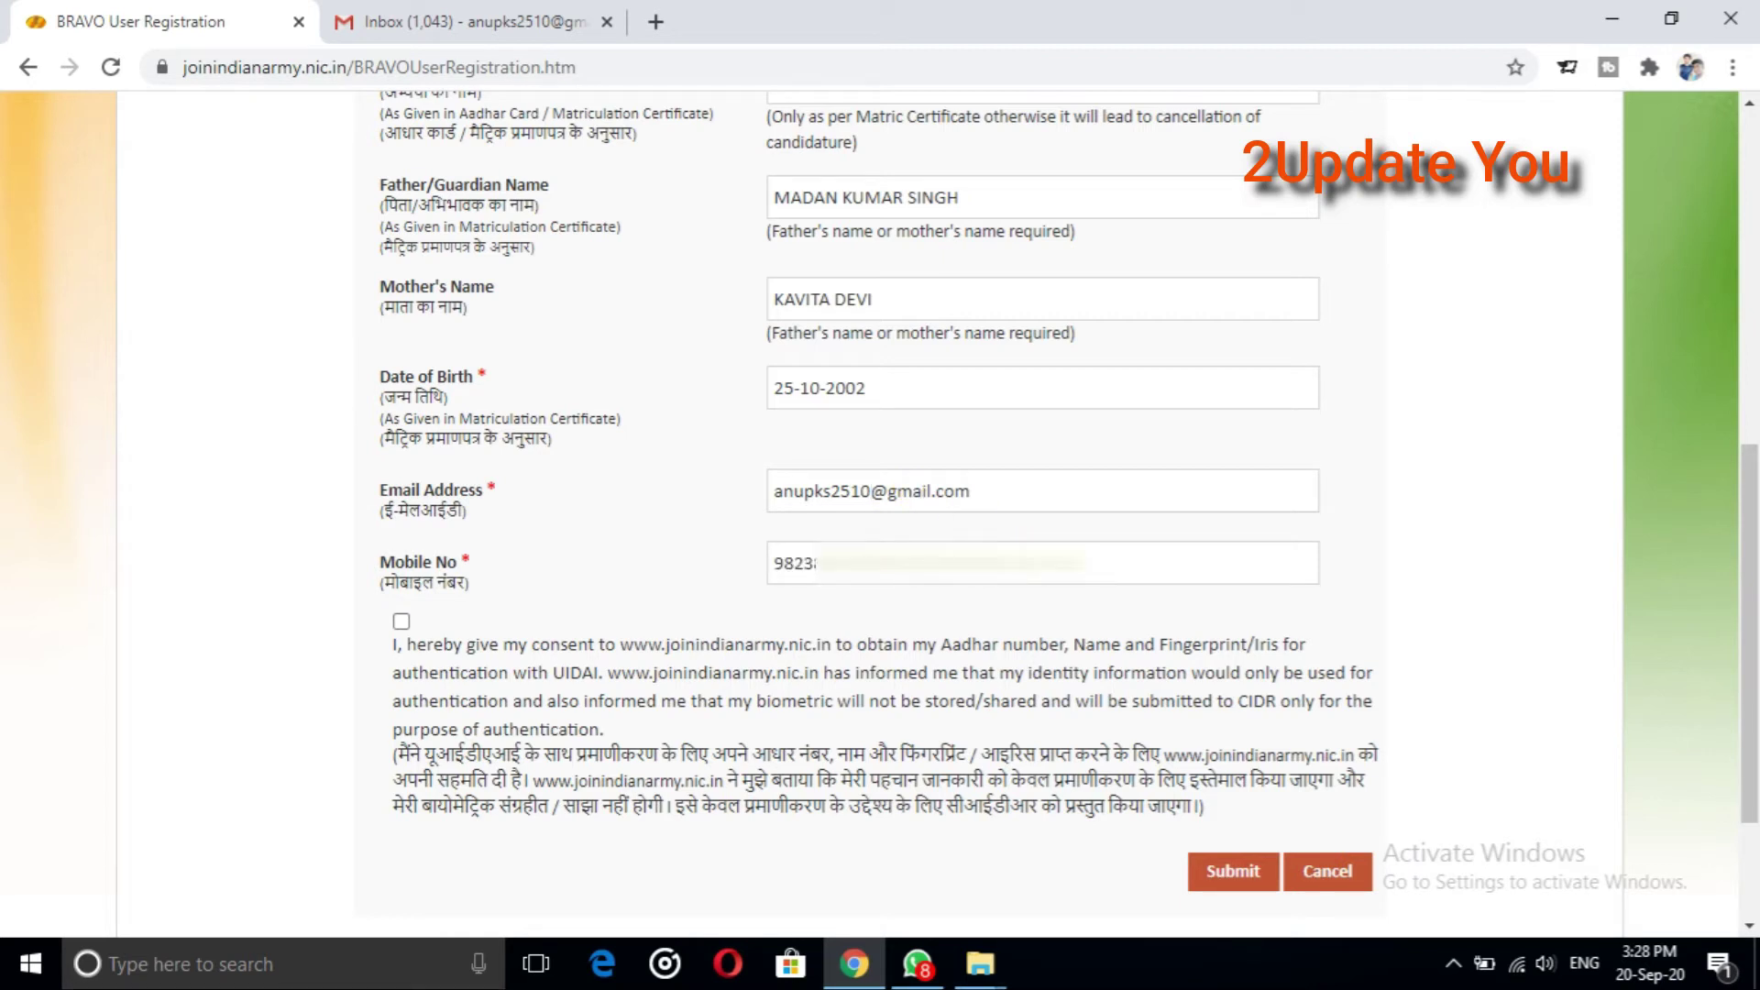
click(401, 622)
click(1233, 872)
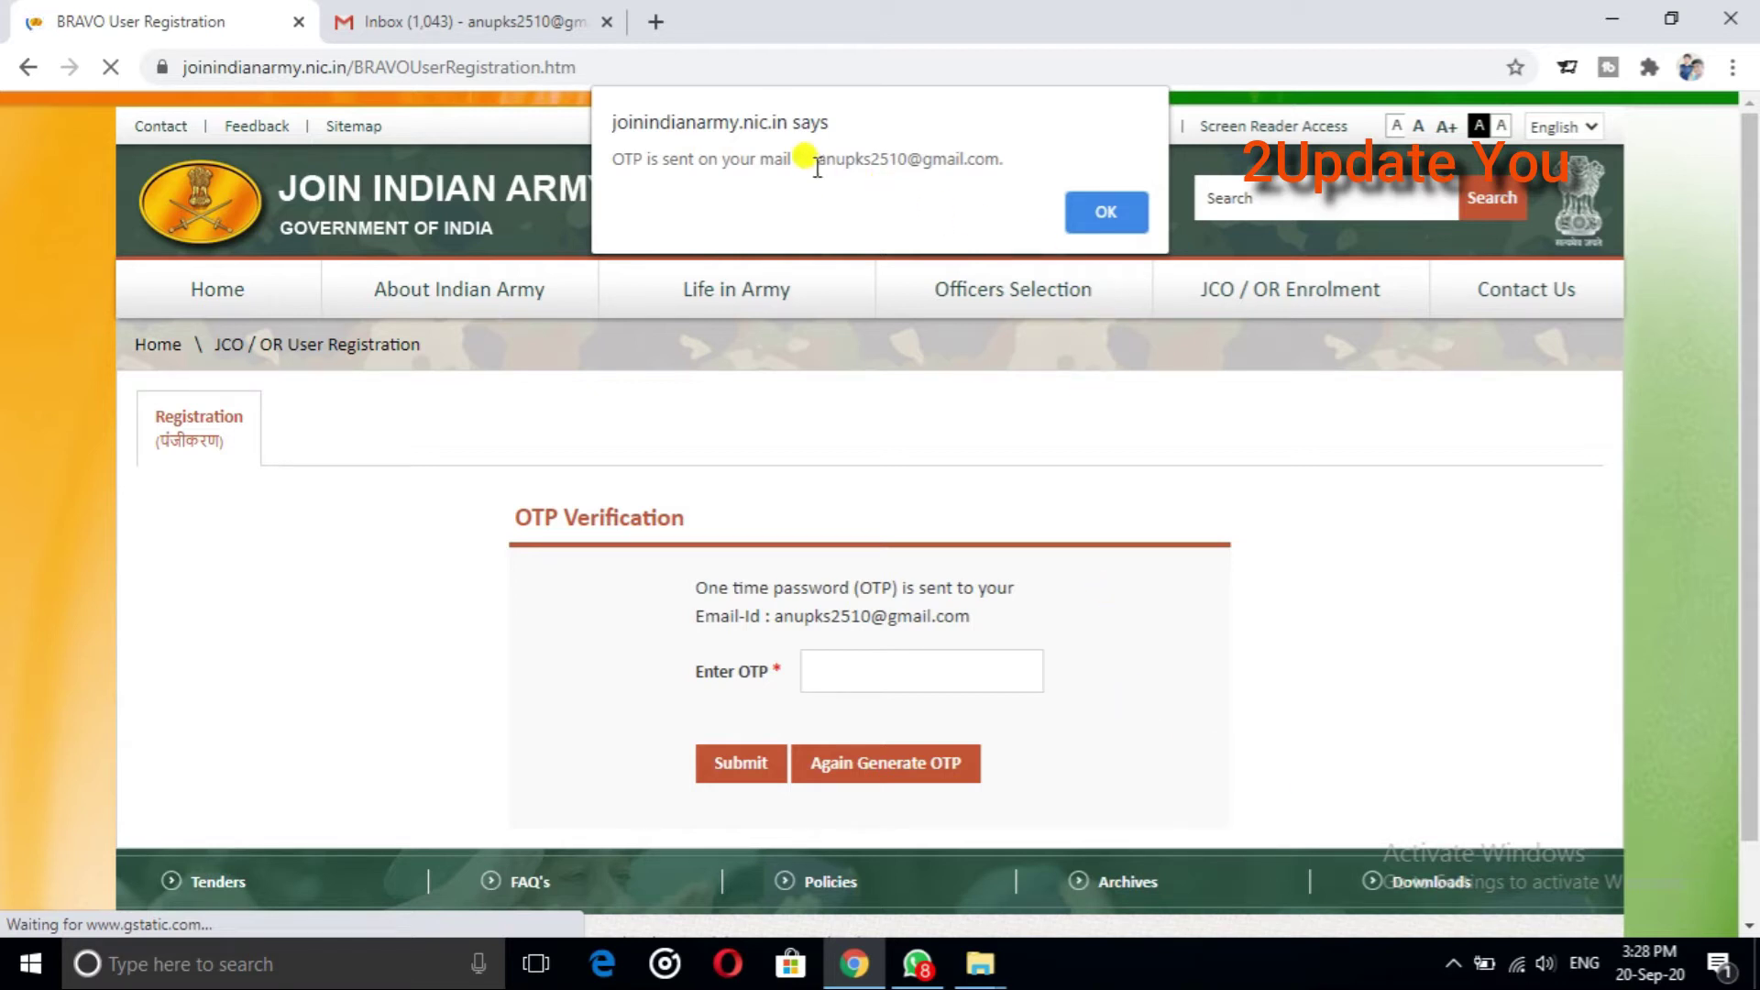
Dismiss the OTP-sent notice and find the OTP in the Gmail verification email
drag(813, 159, 1005, 182)
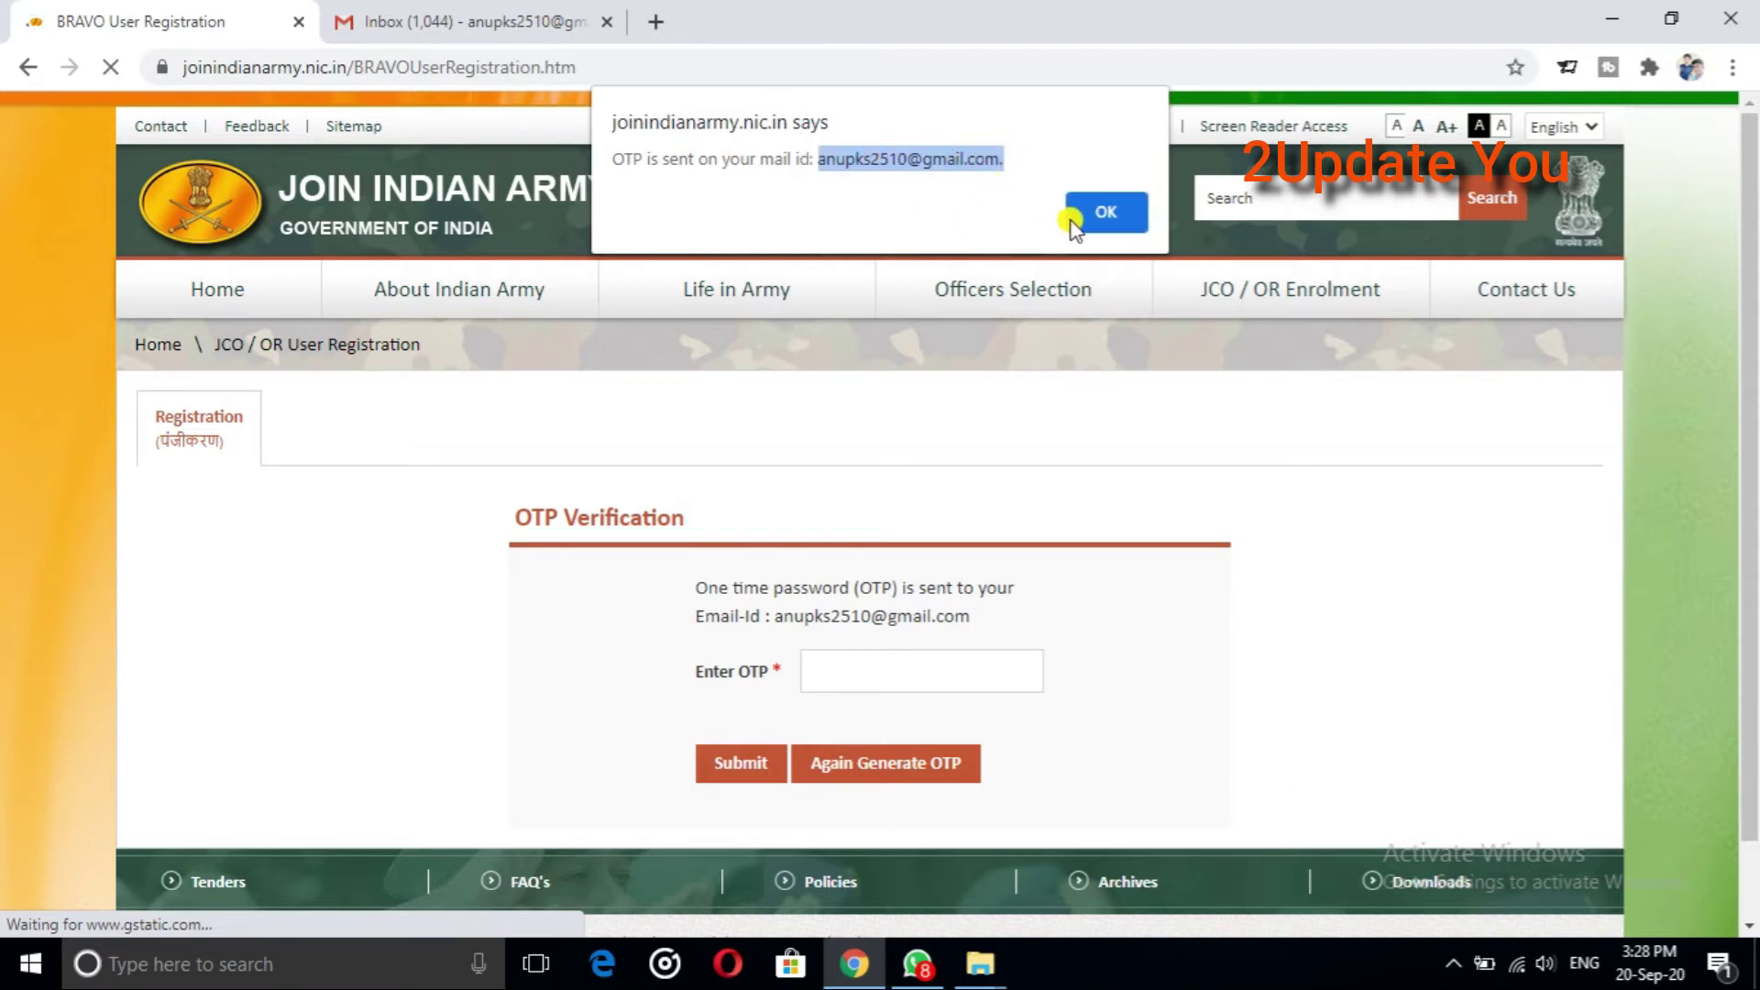
click(1106, 212)
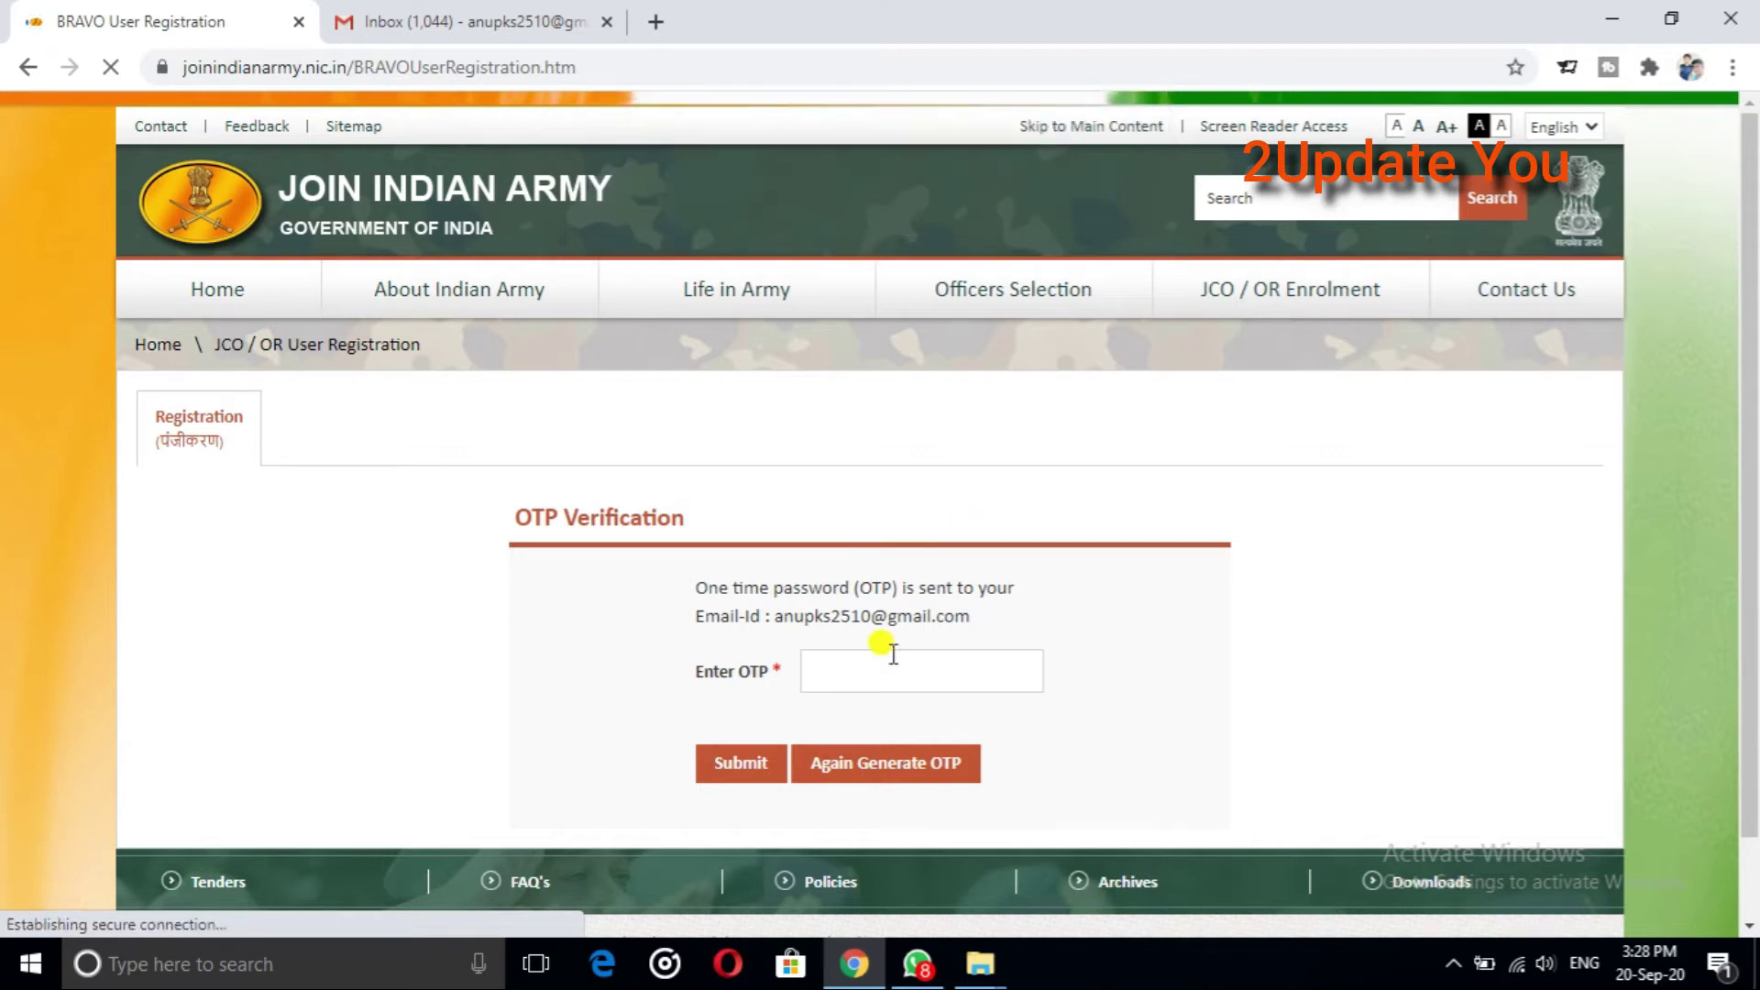
click(490, 18)
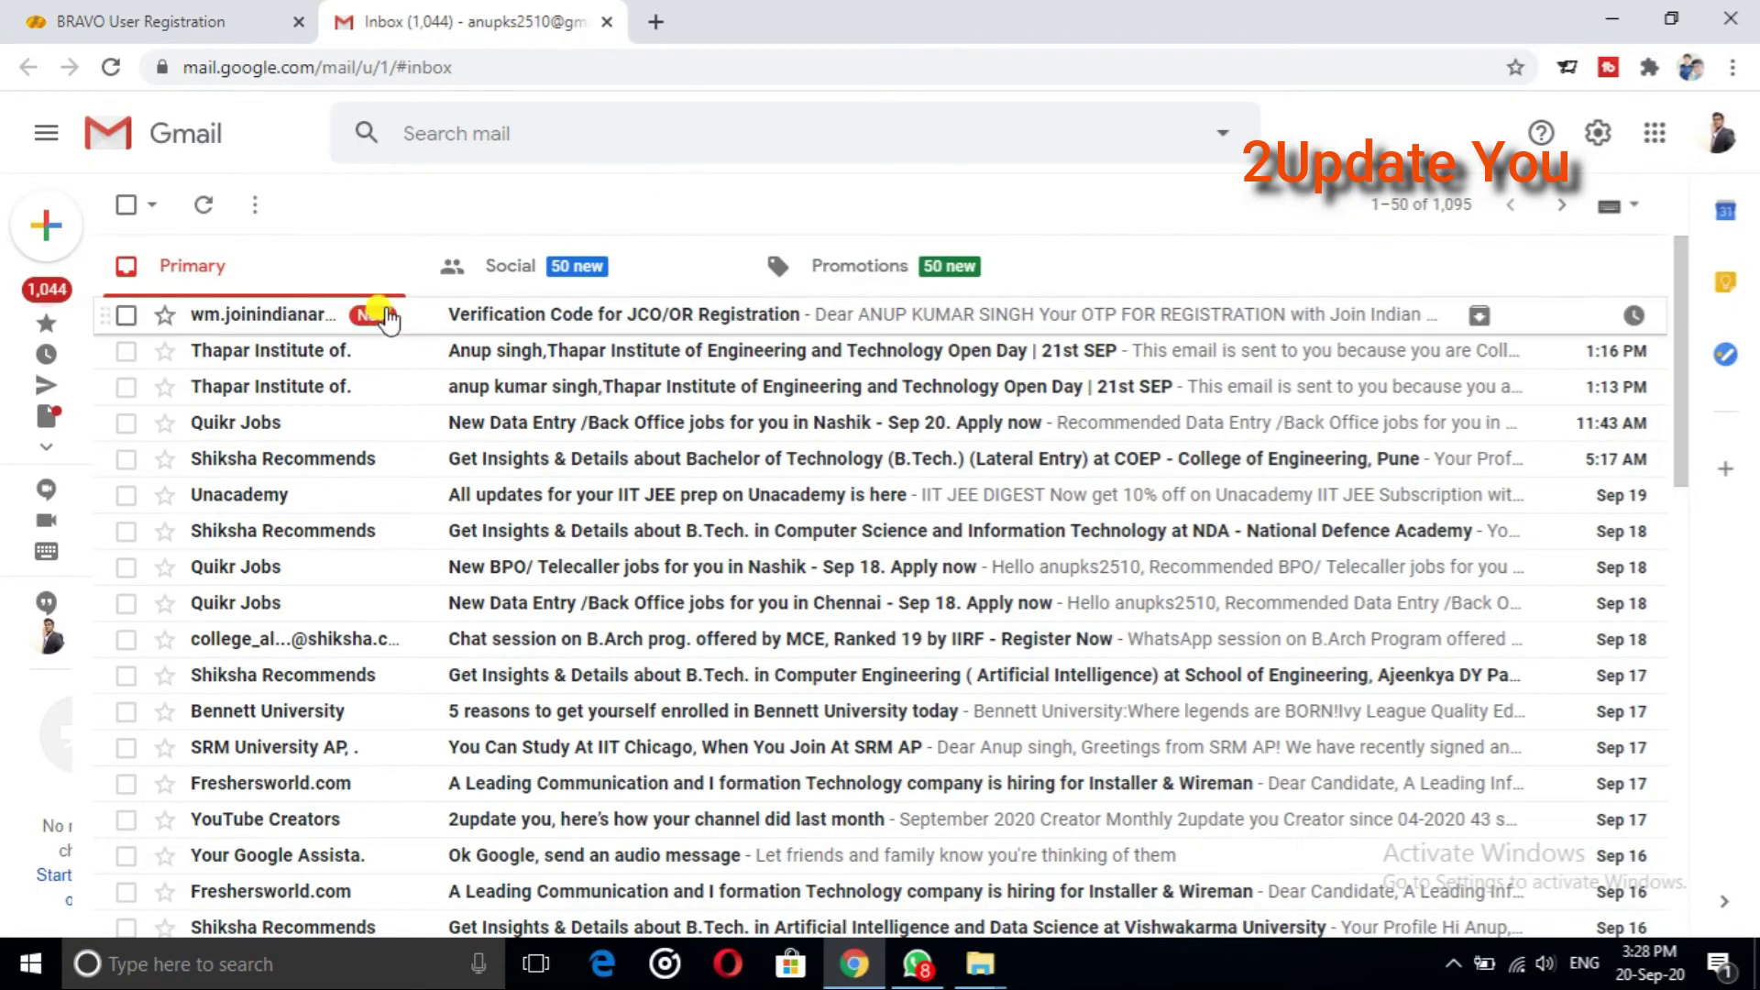
click(573, 317)
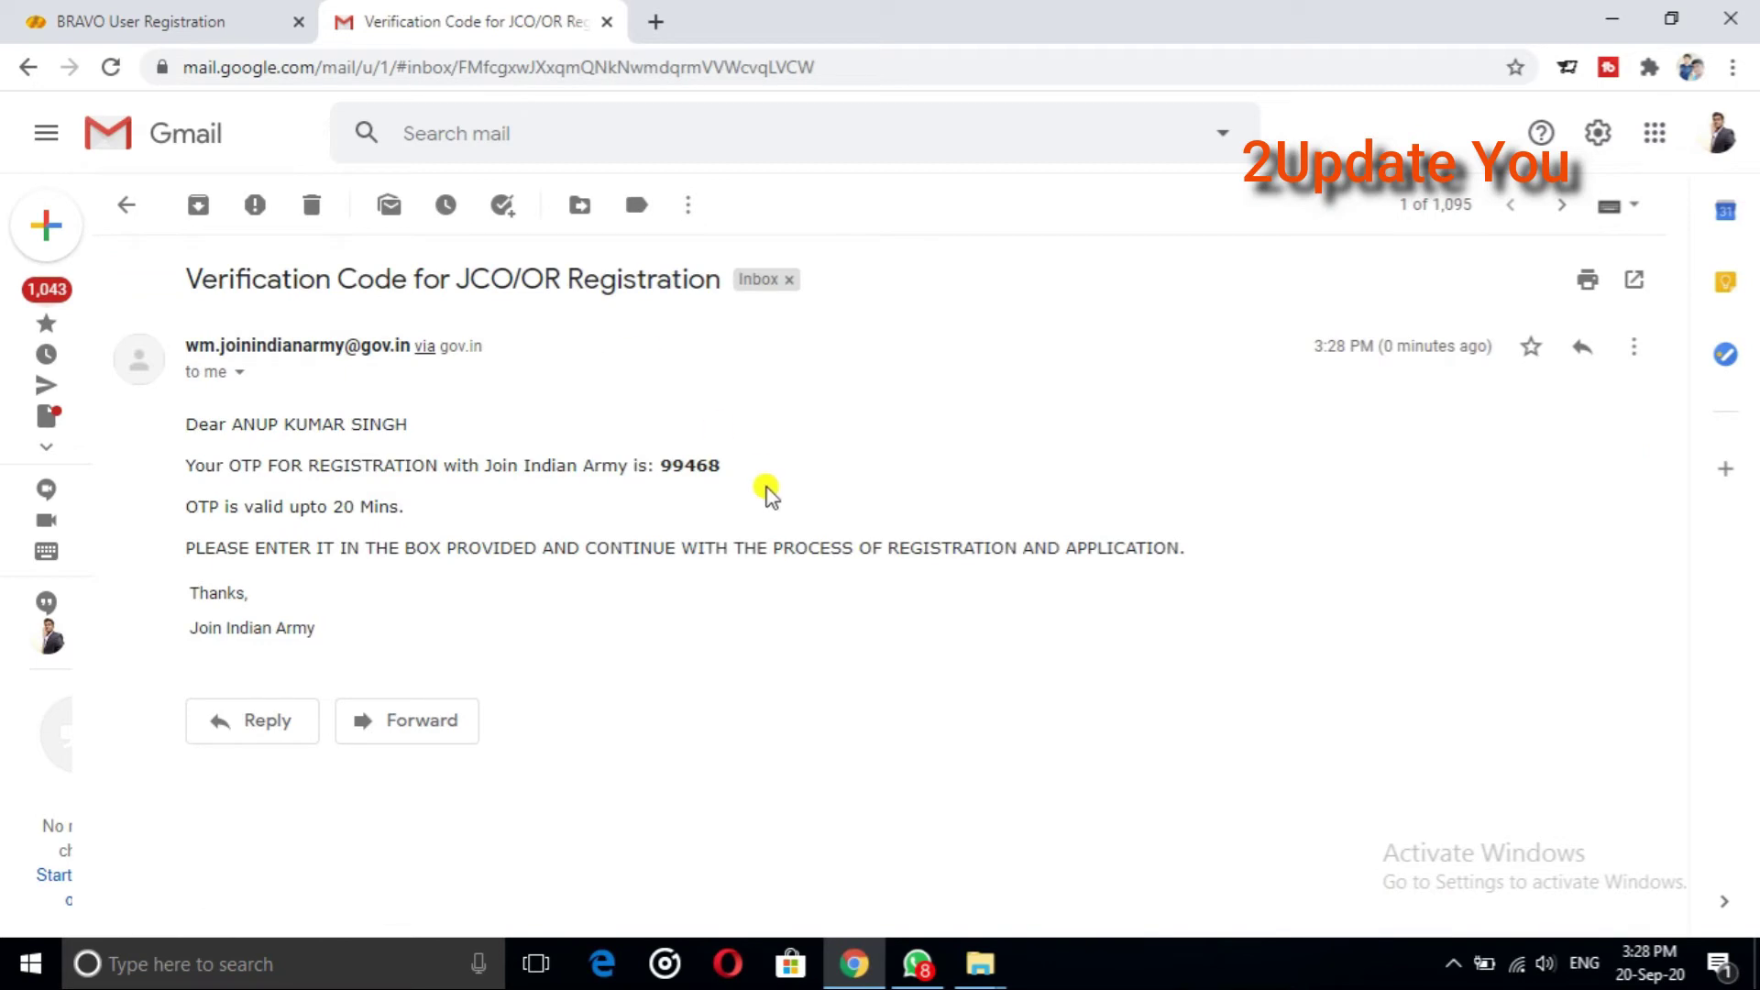
drag(648, 463, 719, 468)
click(754, 475)
Enter the OTP on the verification page and submit it
click(189, 19)
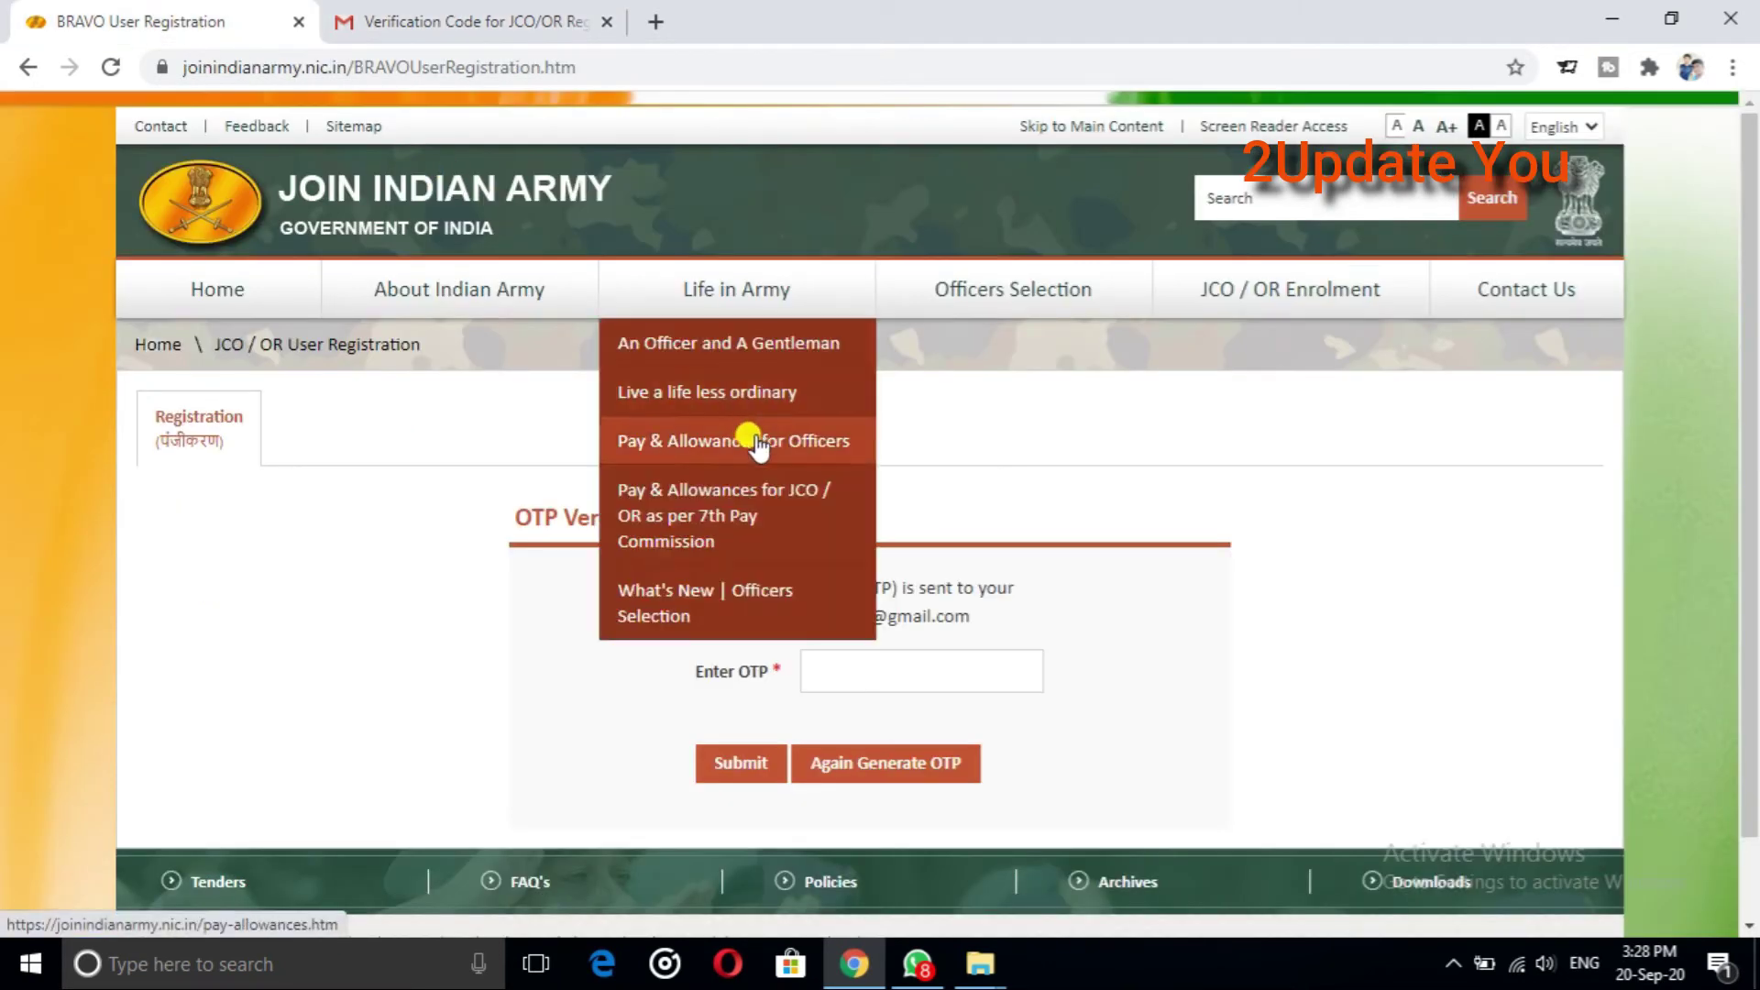
click(935, 671)
key(ctrl+v)
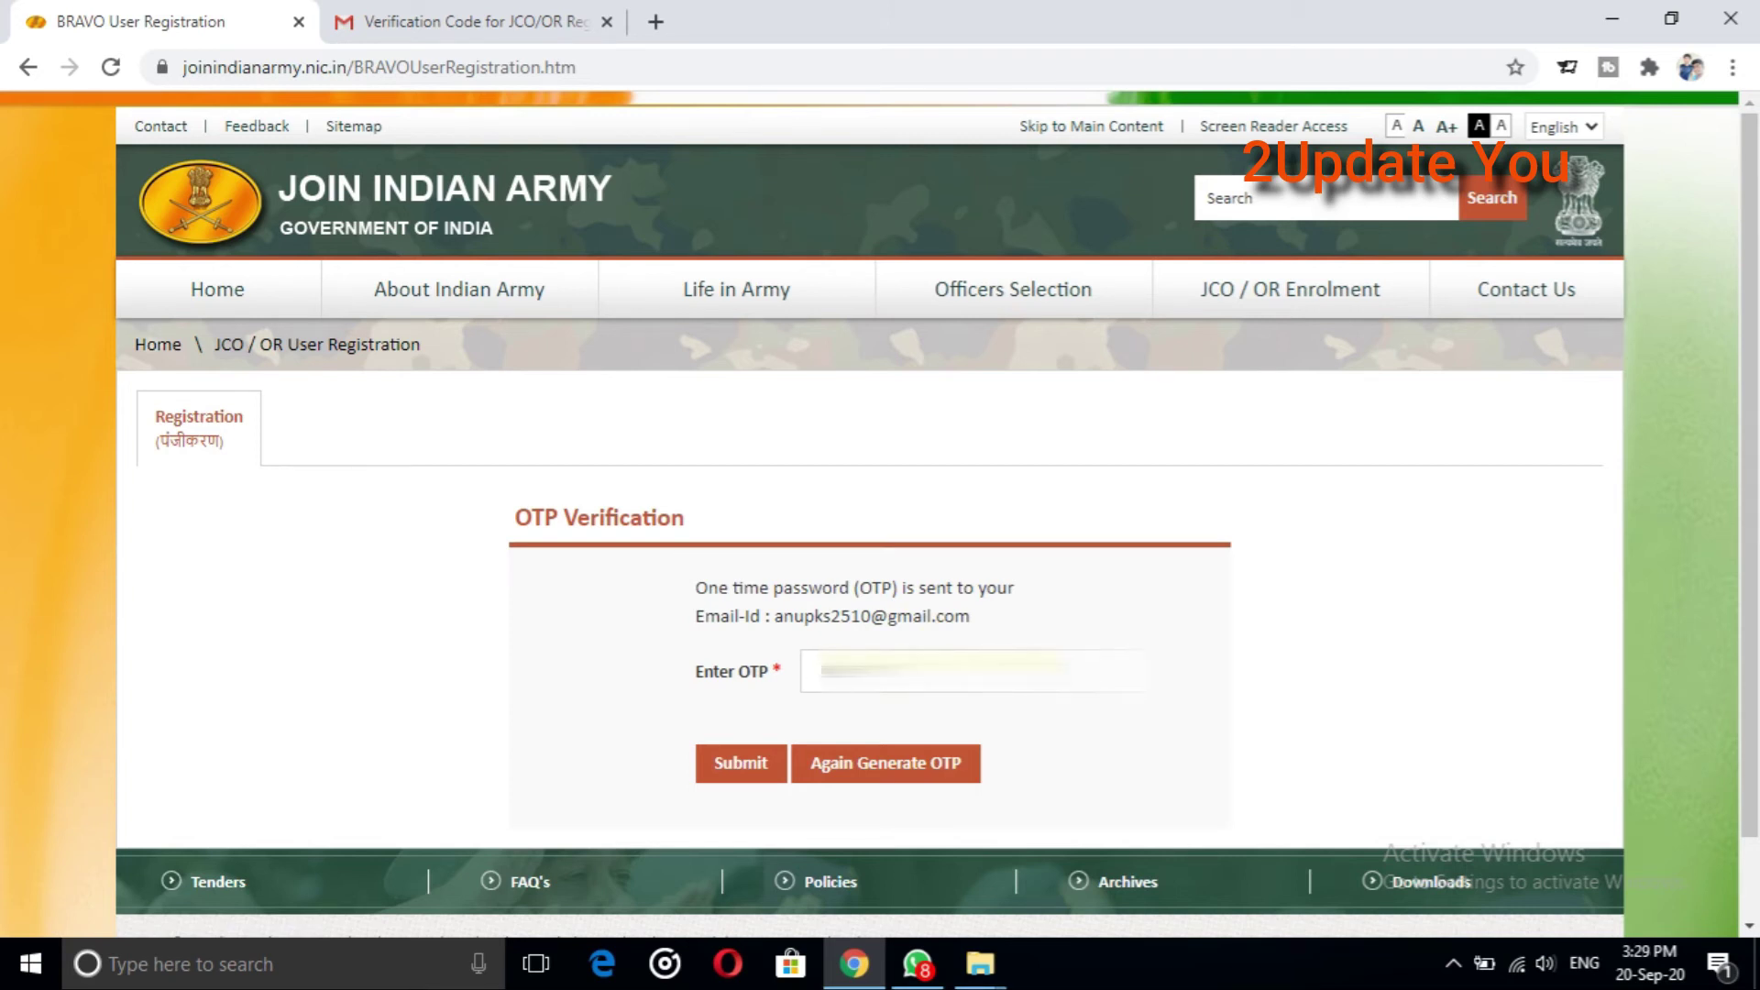
click(500, 20)
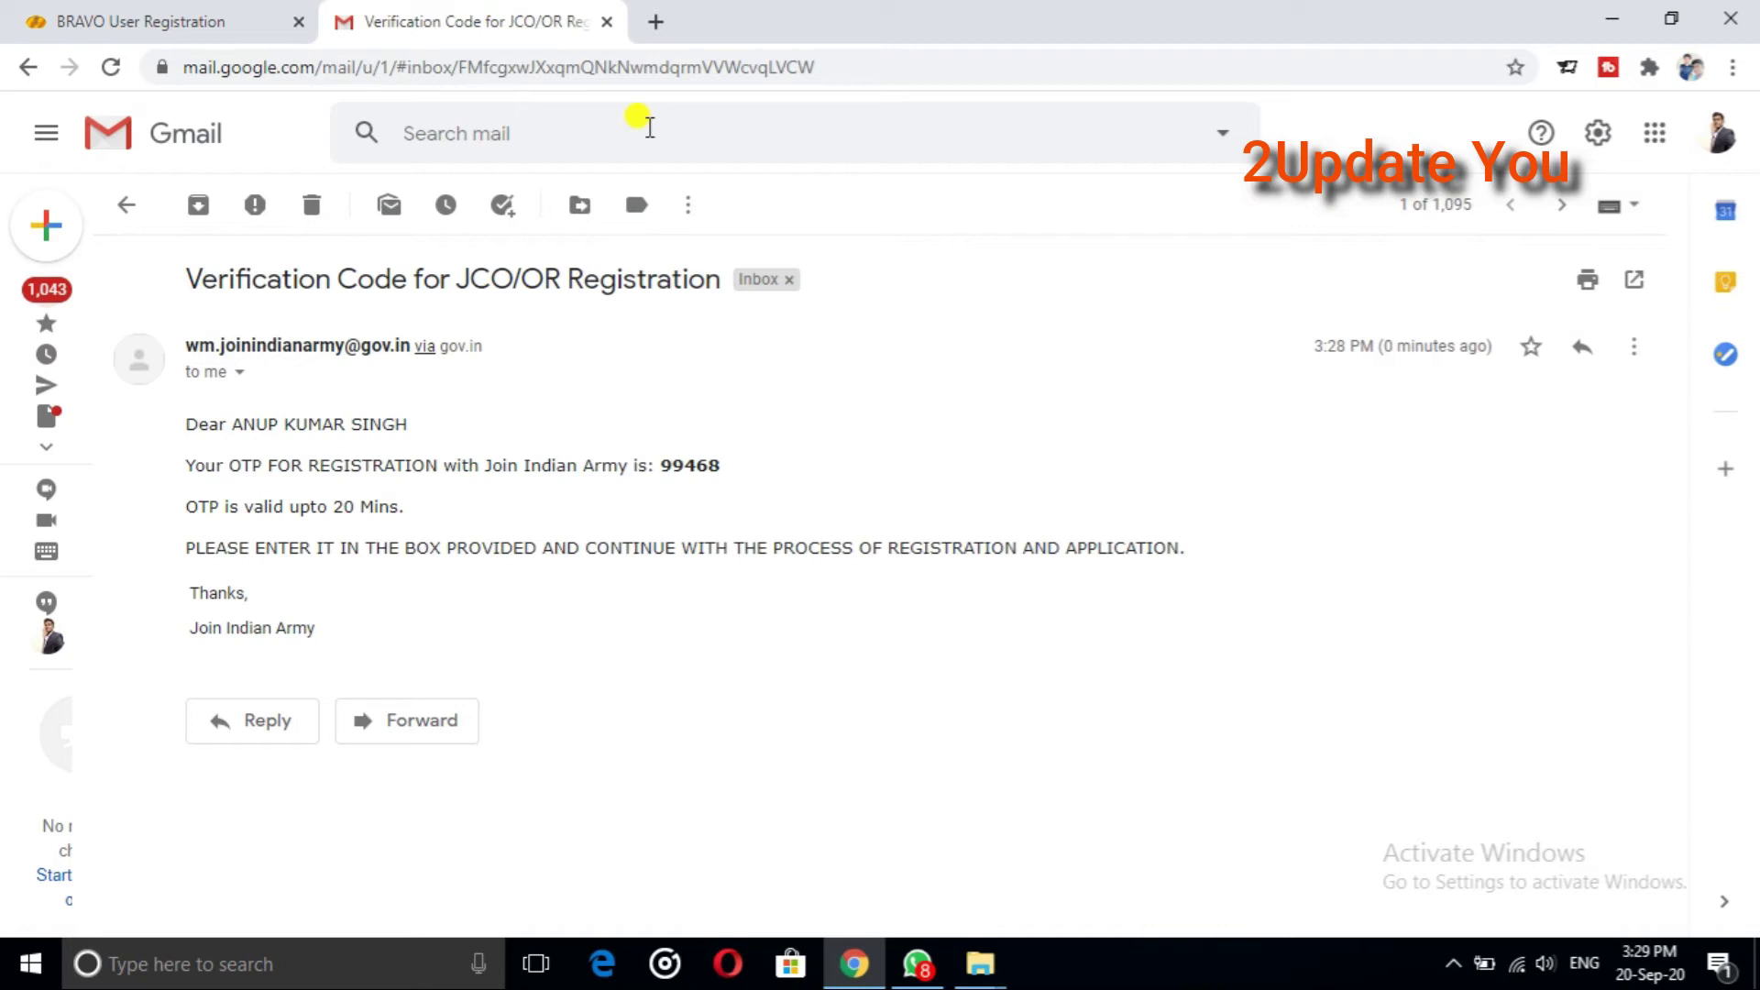
click(233, 20)
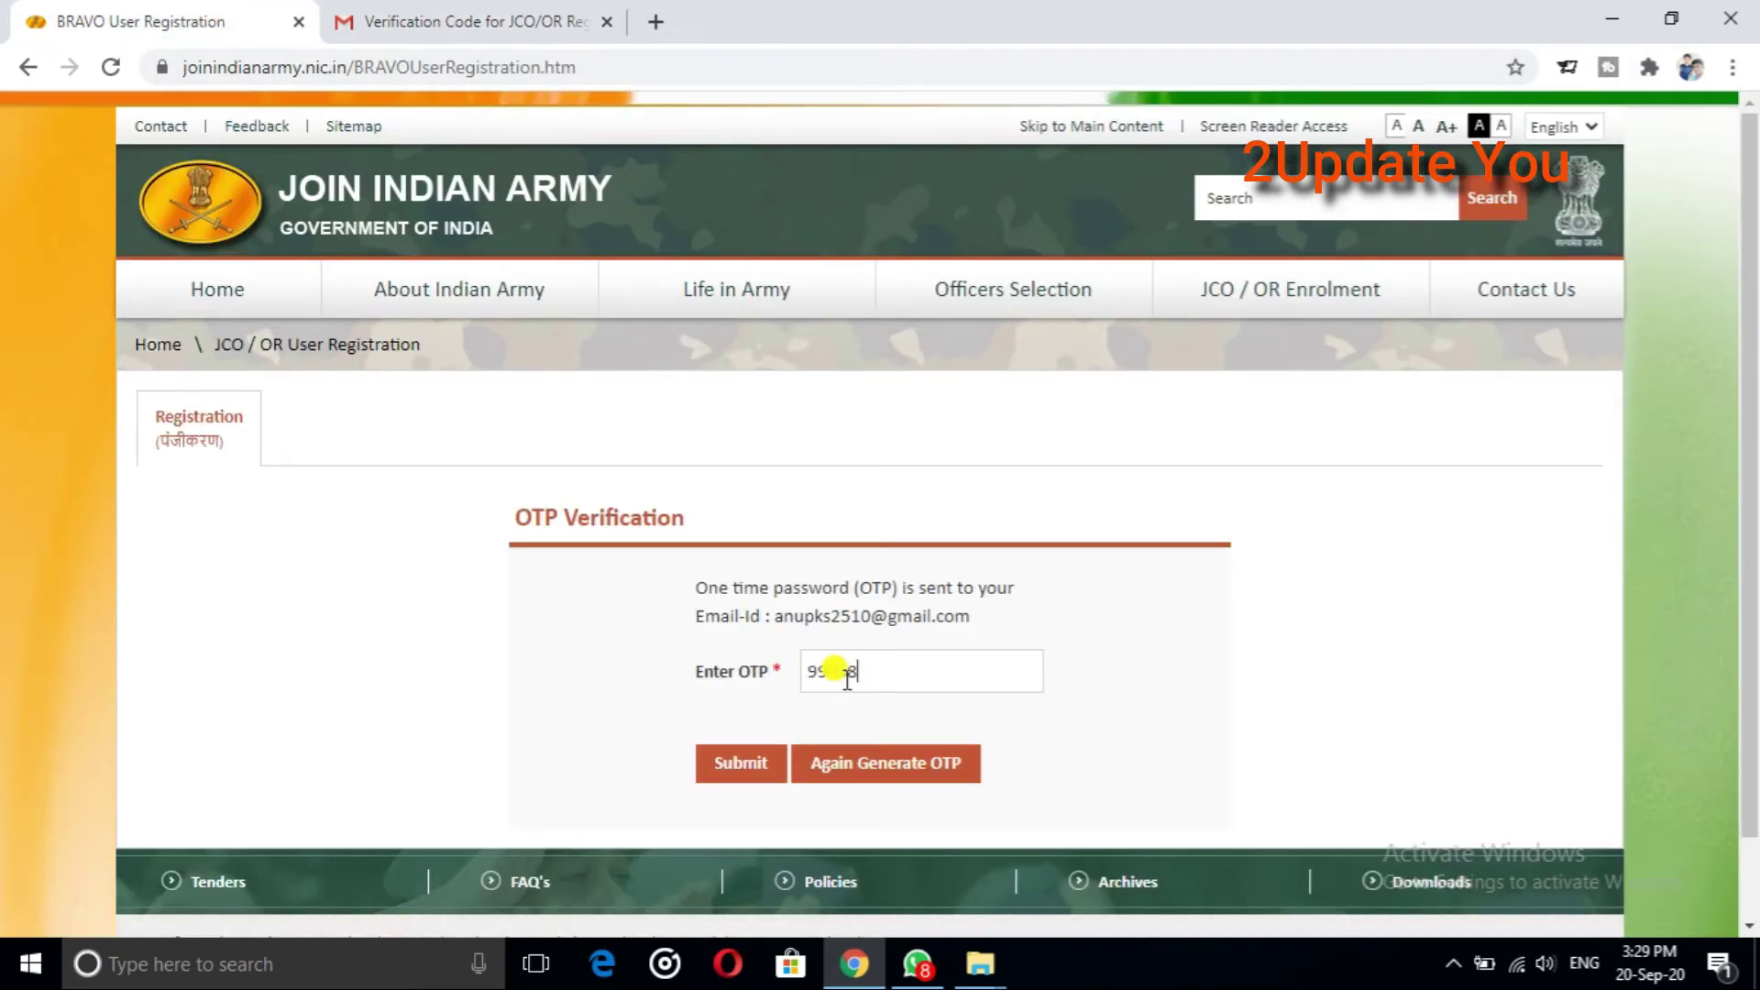
click(734, 759)
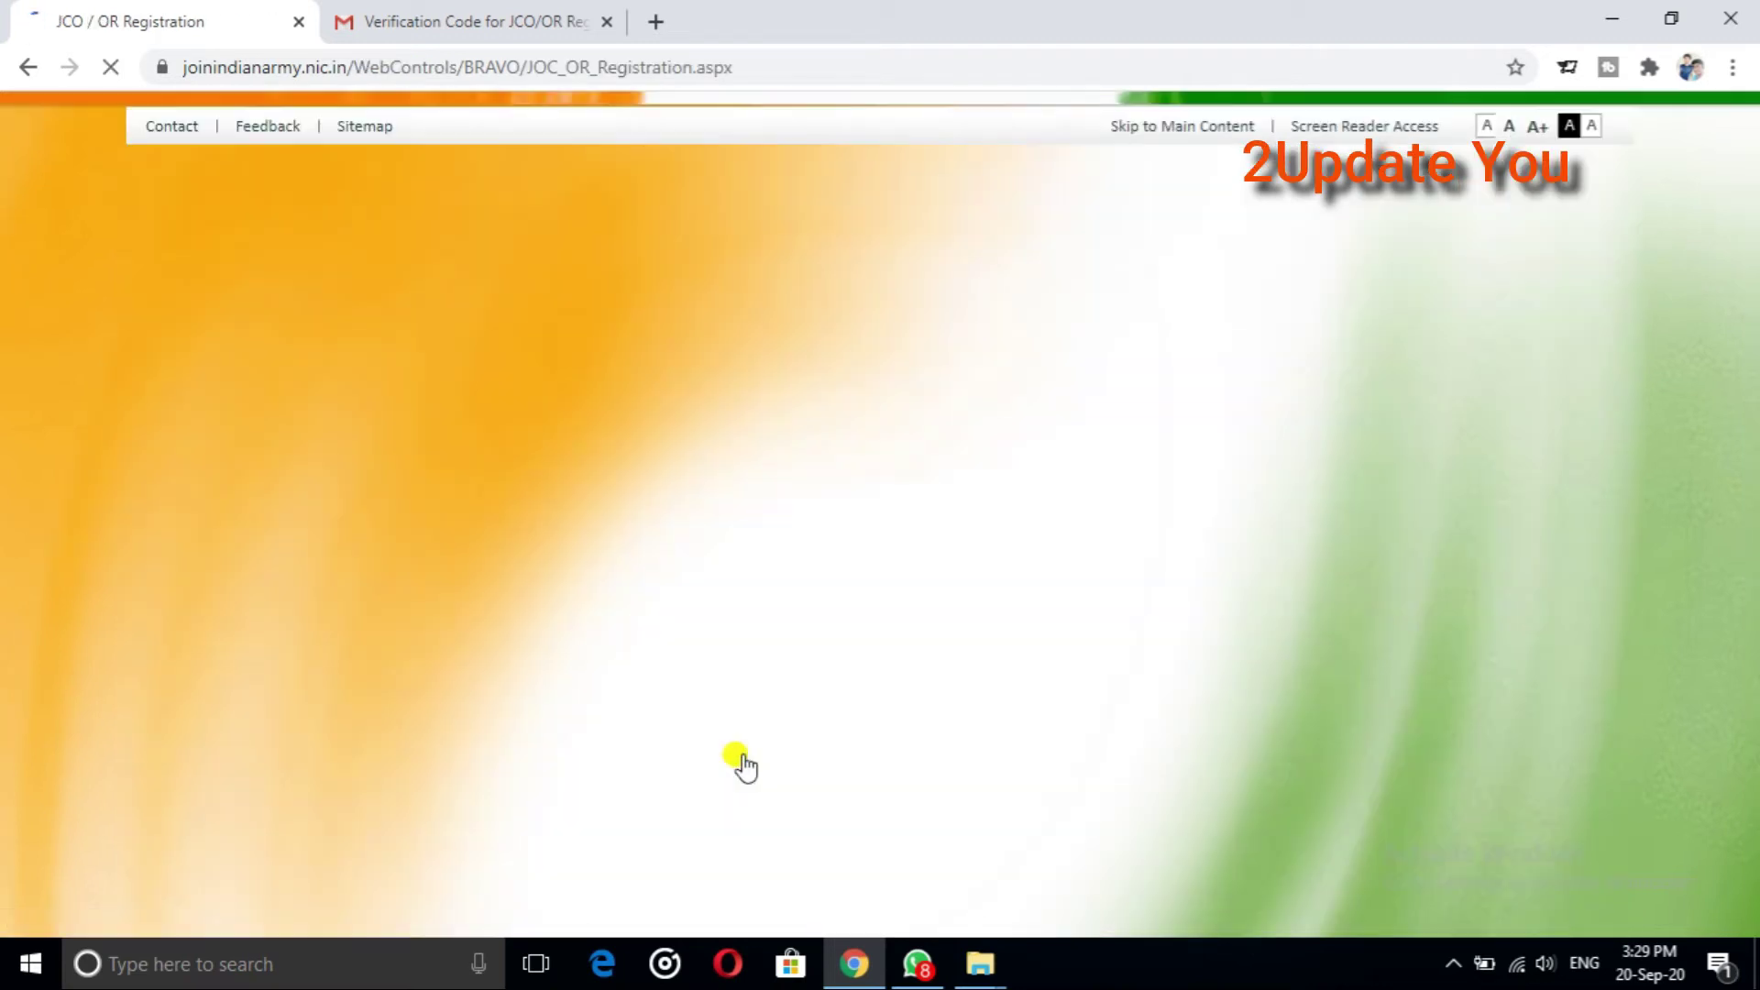
Set Marital Status to Unmarried
scroll(745, 766, down, 10)
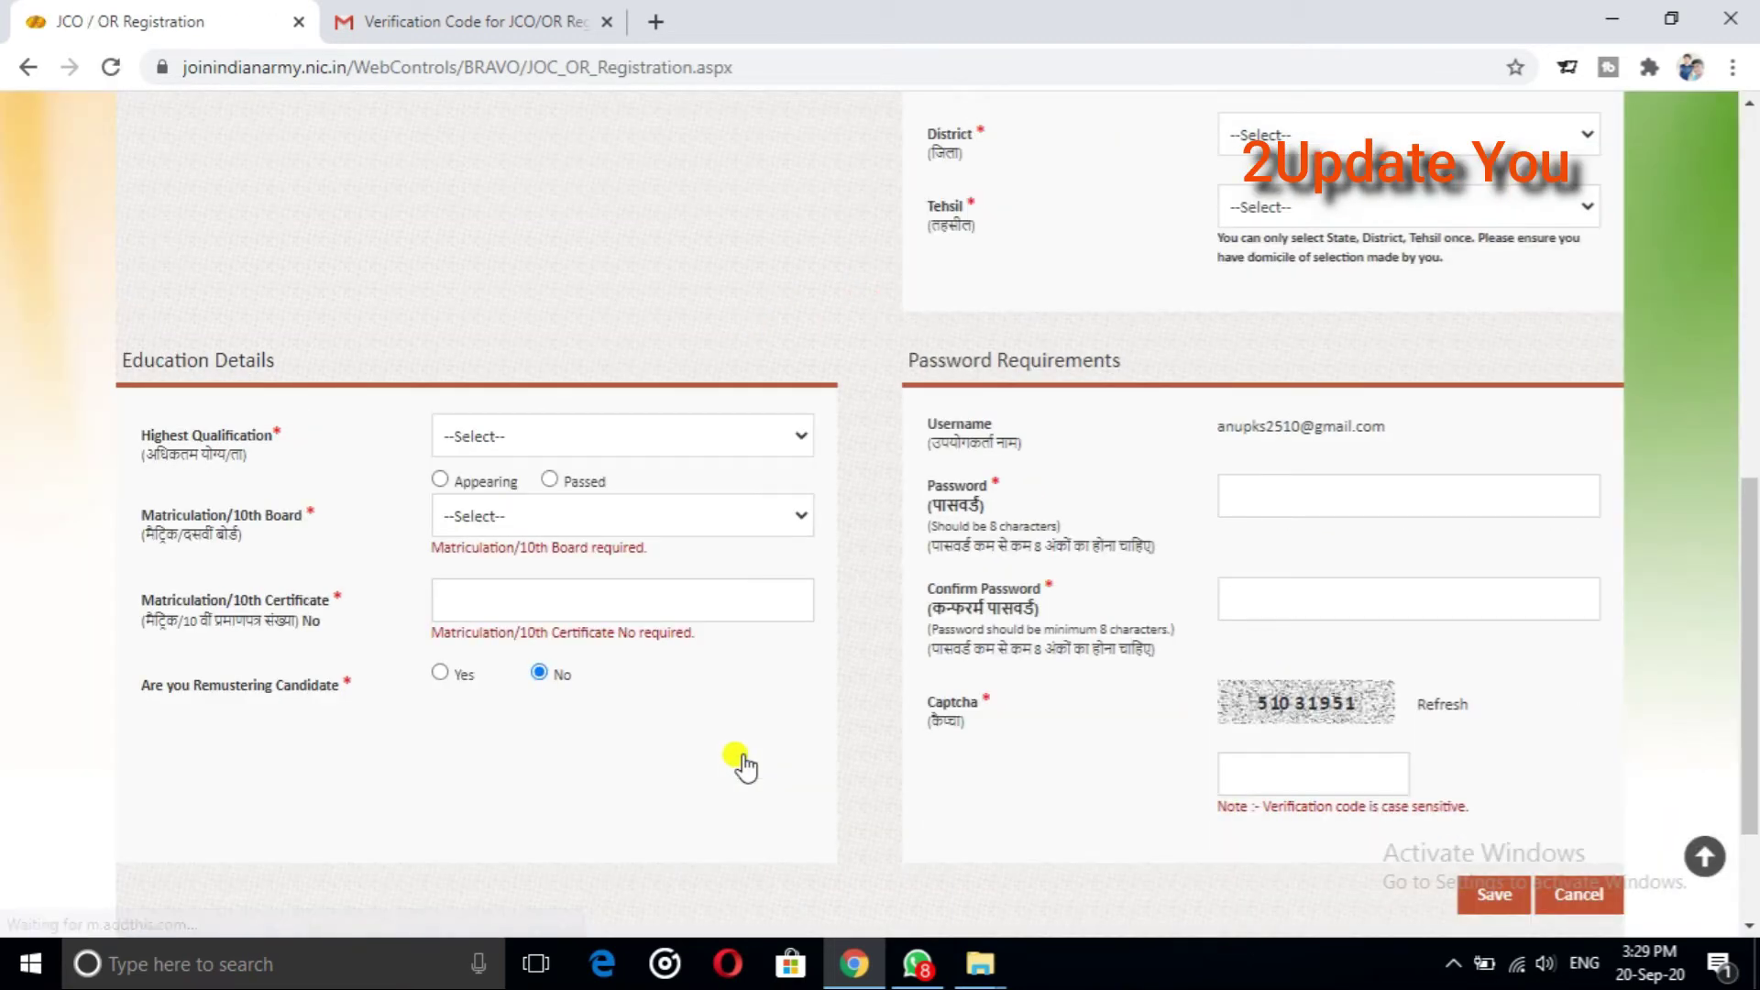
drag(1750, 576, 1712, 244)
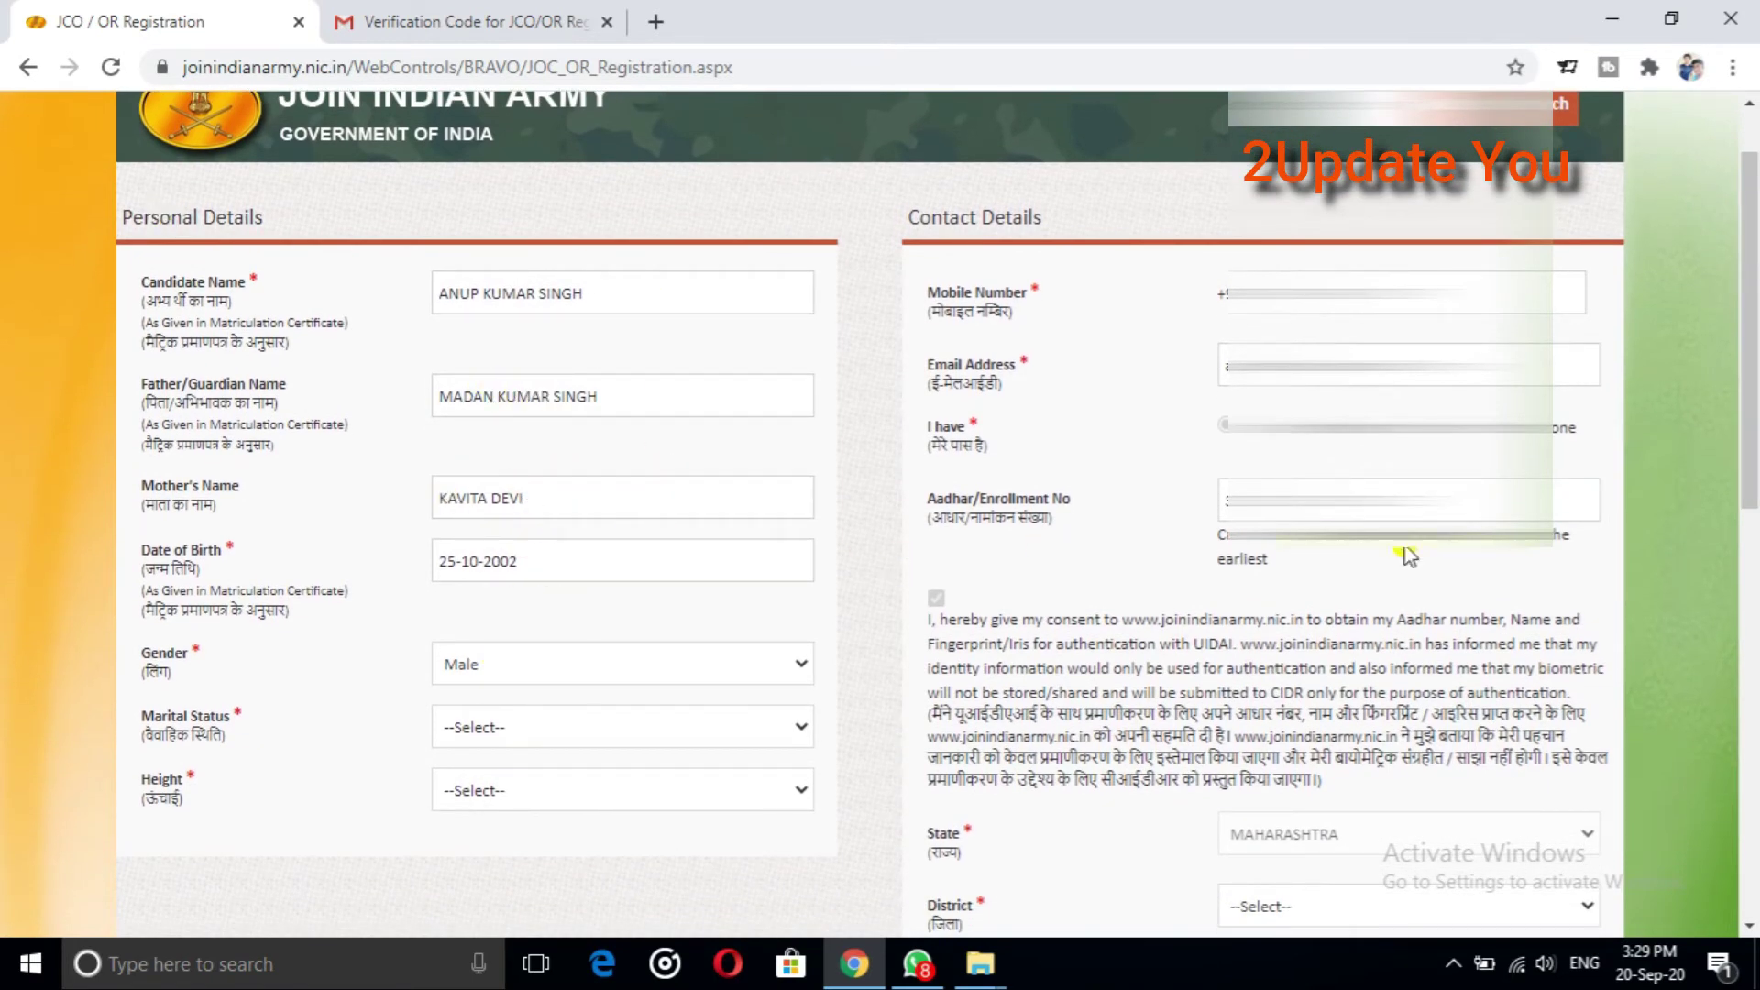
scroll(1753, 466, down, 2)
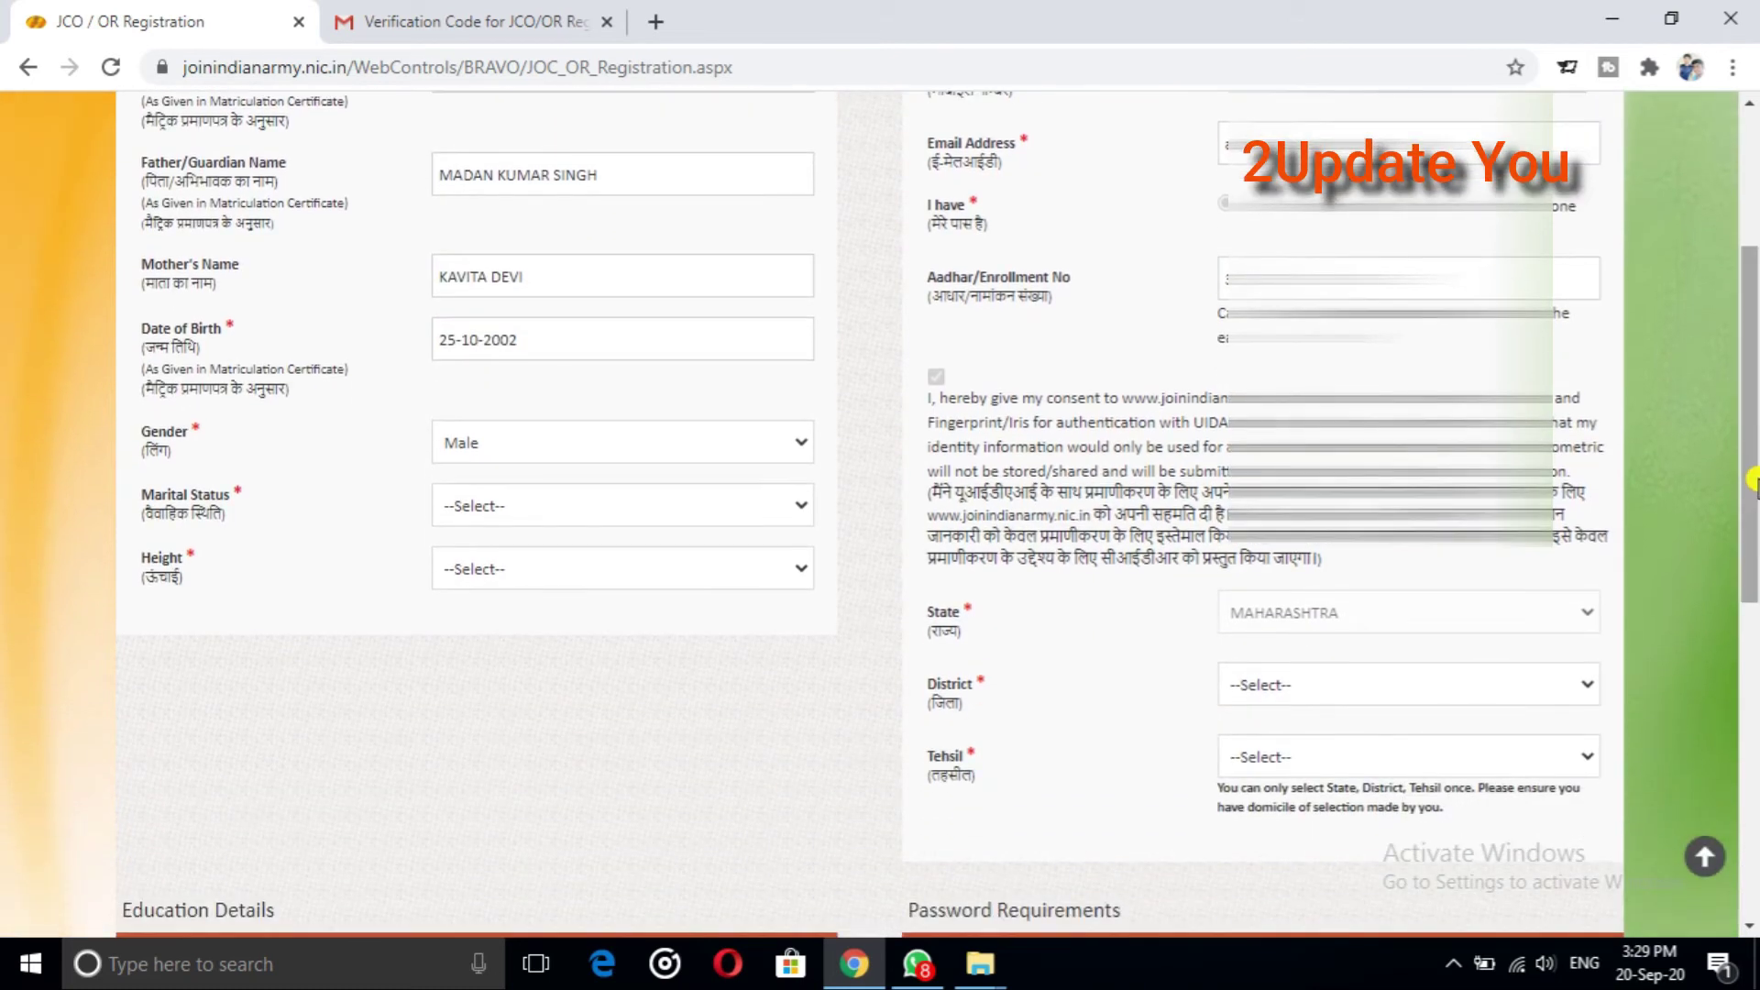
scroll(746, 447, down, 5)
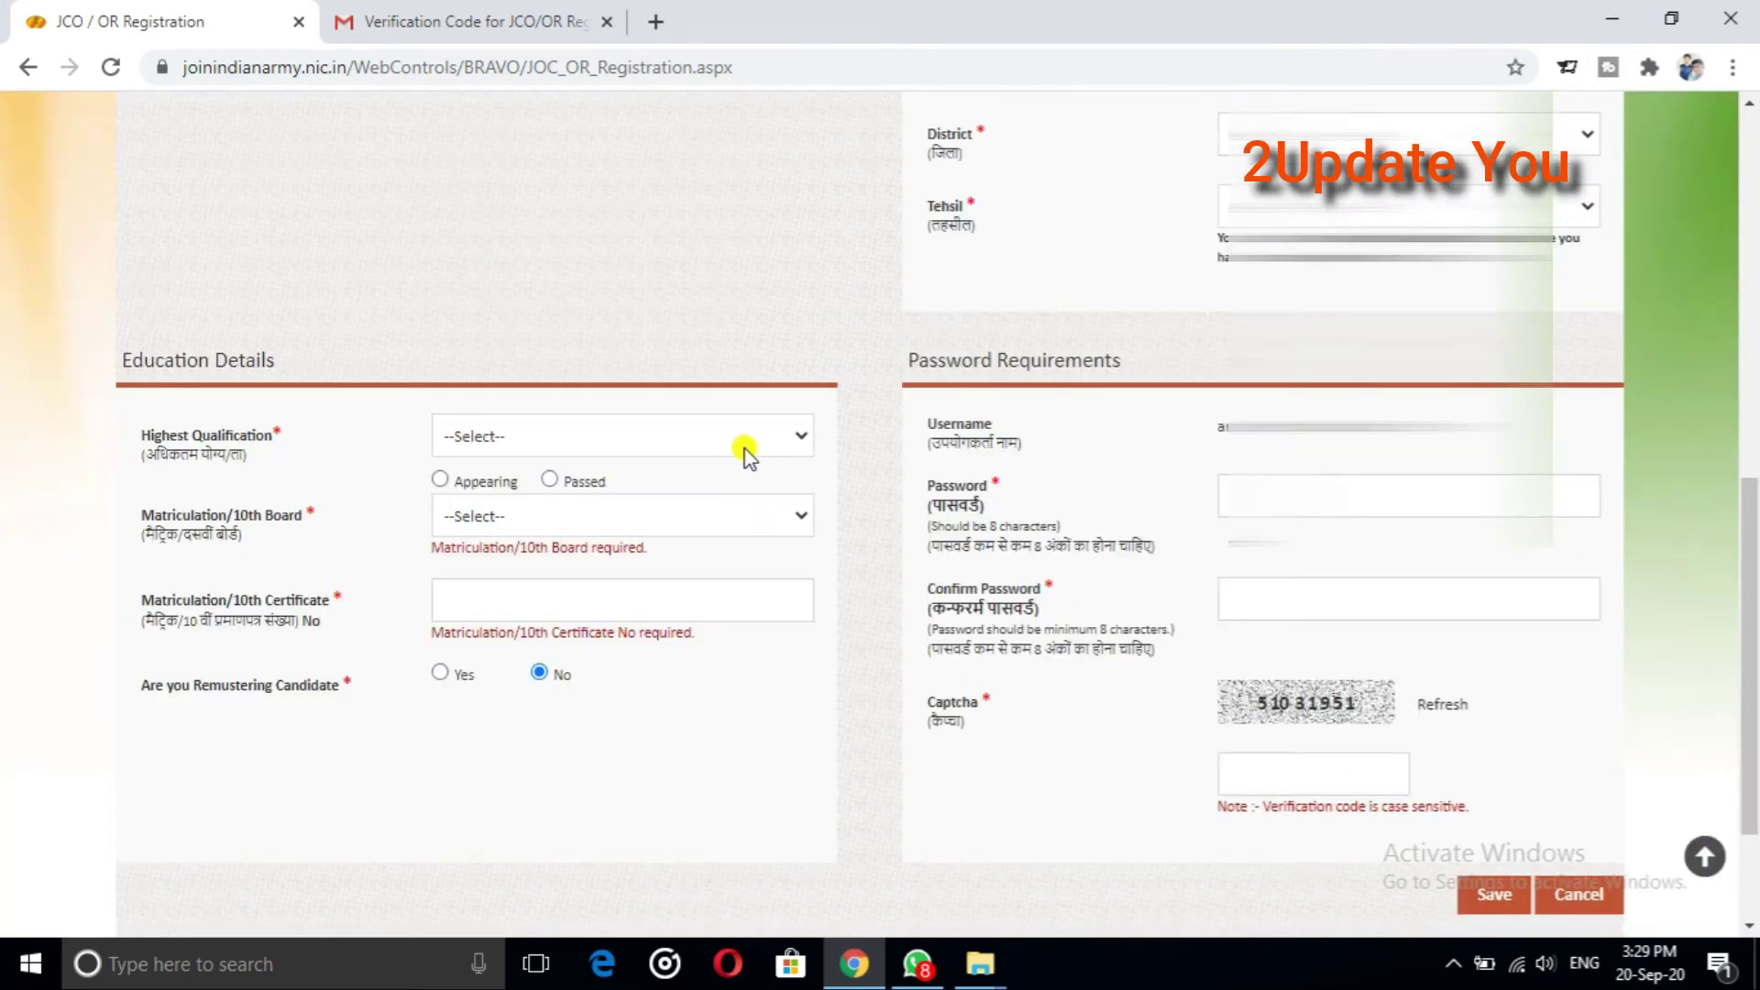
drag(1751, 486, 1717, 239)
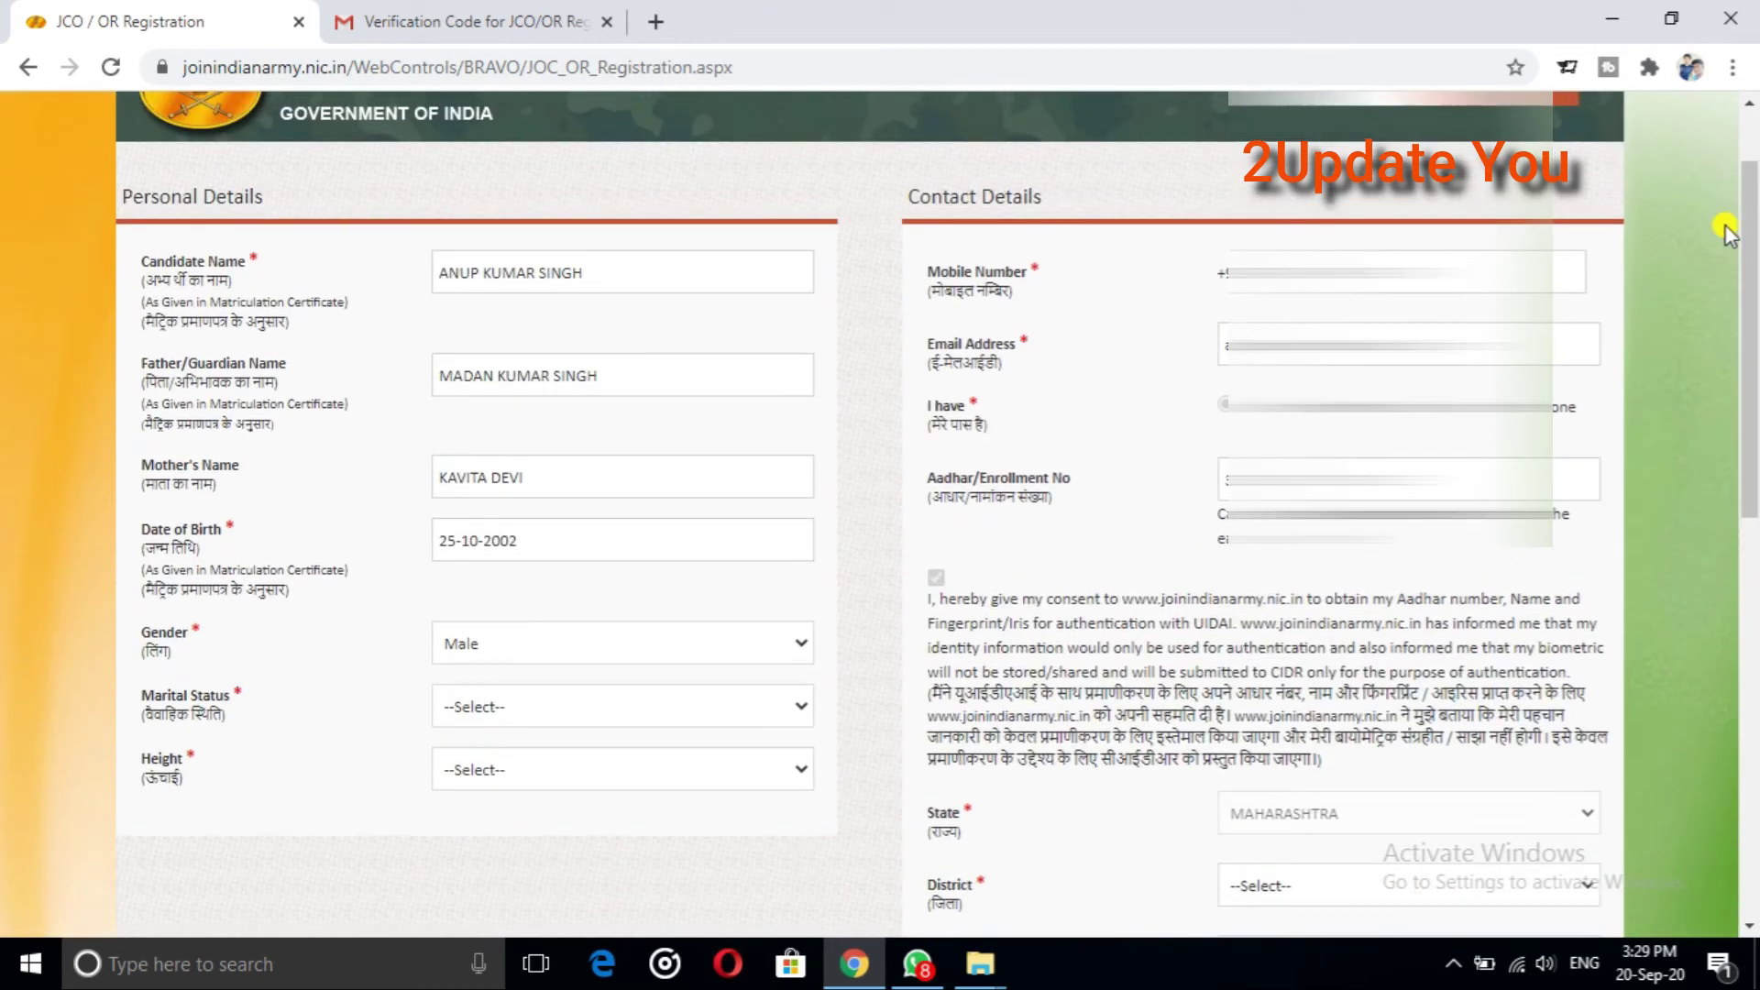
click(783, 711)
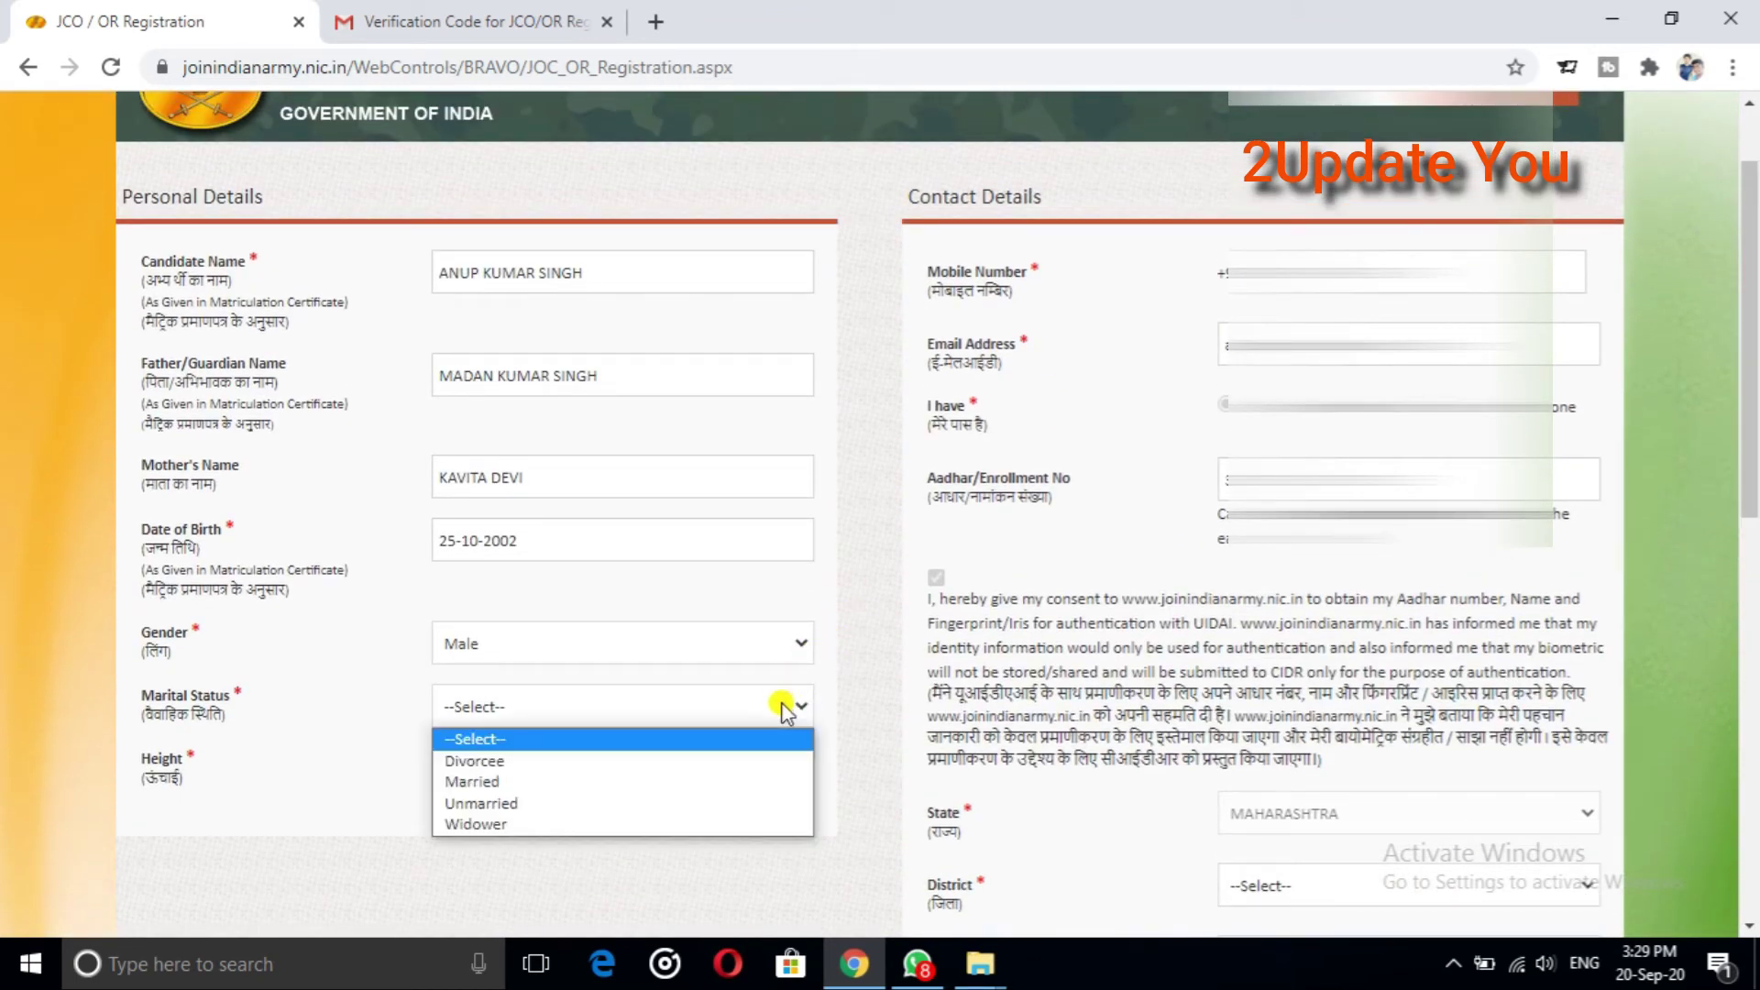
click(646, 805)
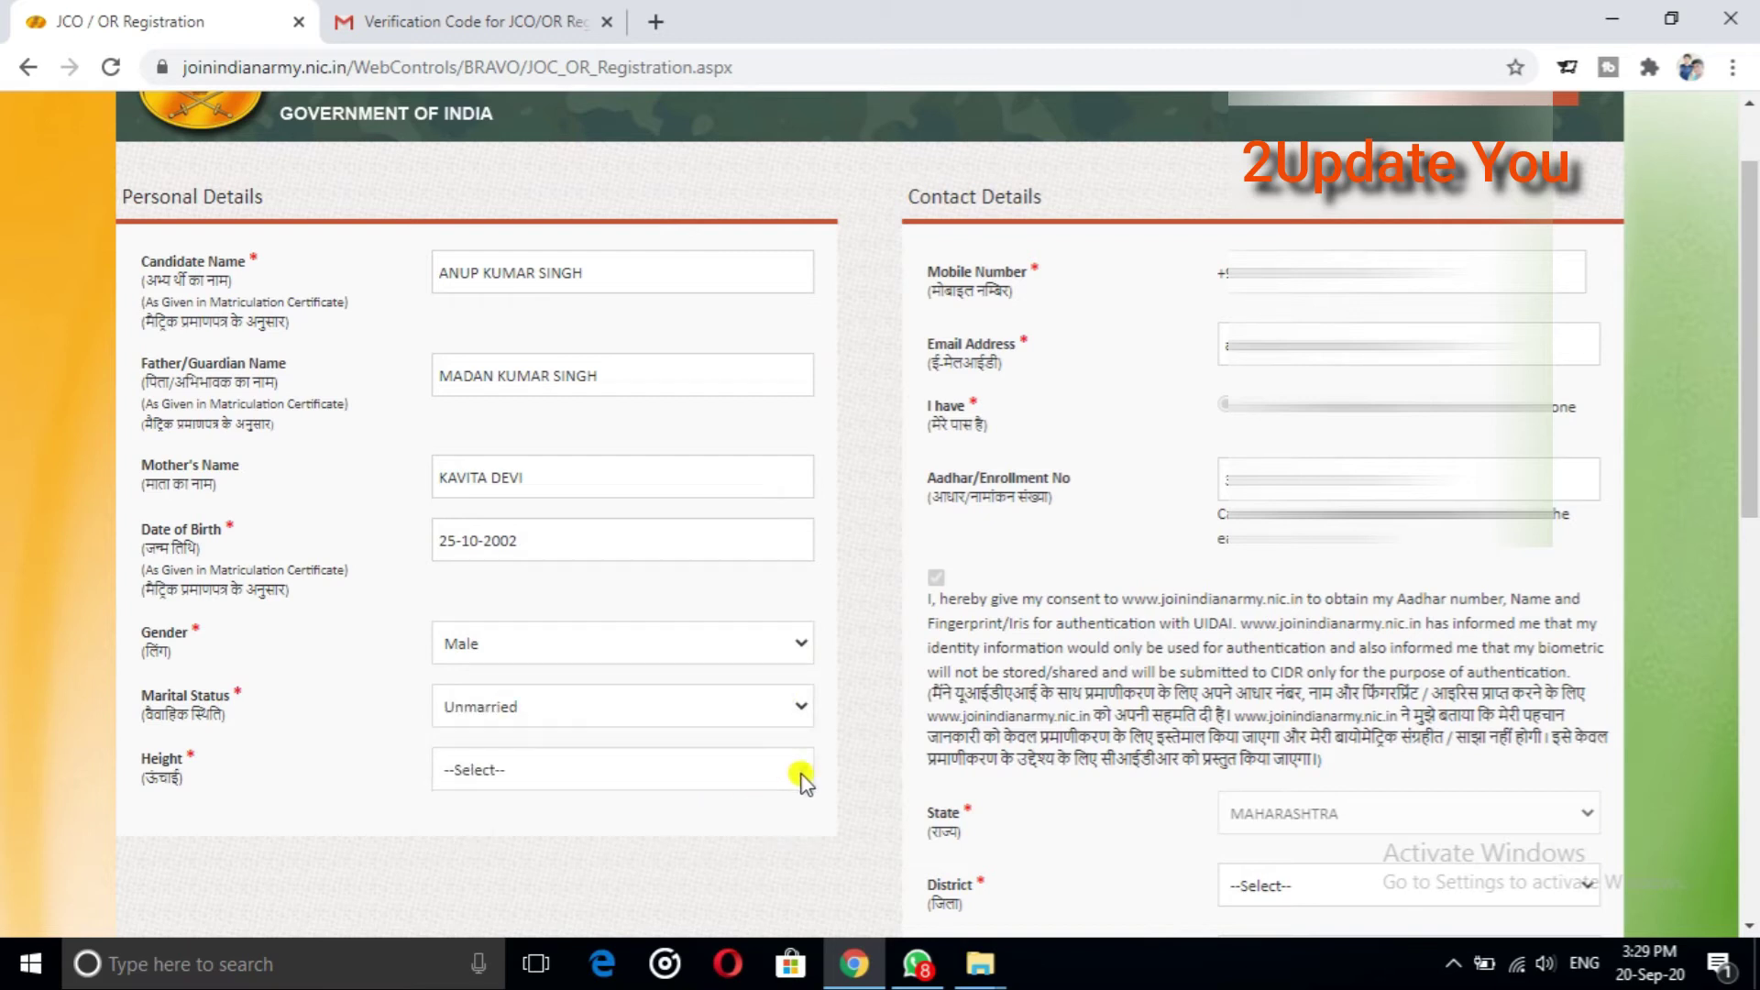
Set the Height to 164
drag(1752, 336, 1753, 416)
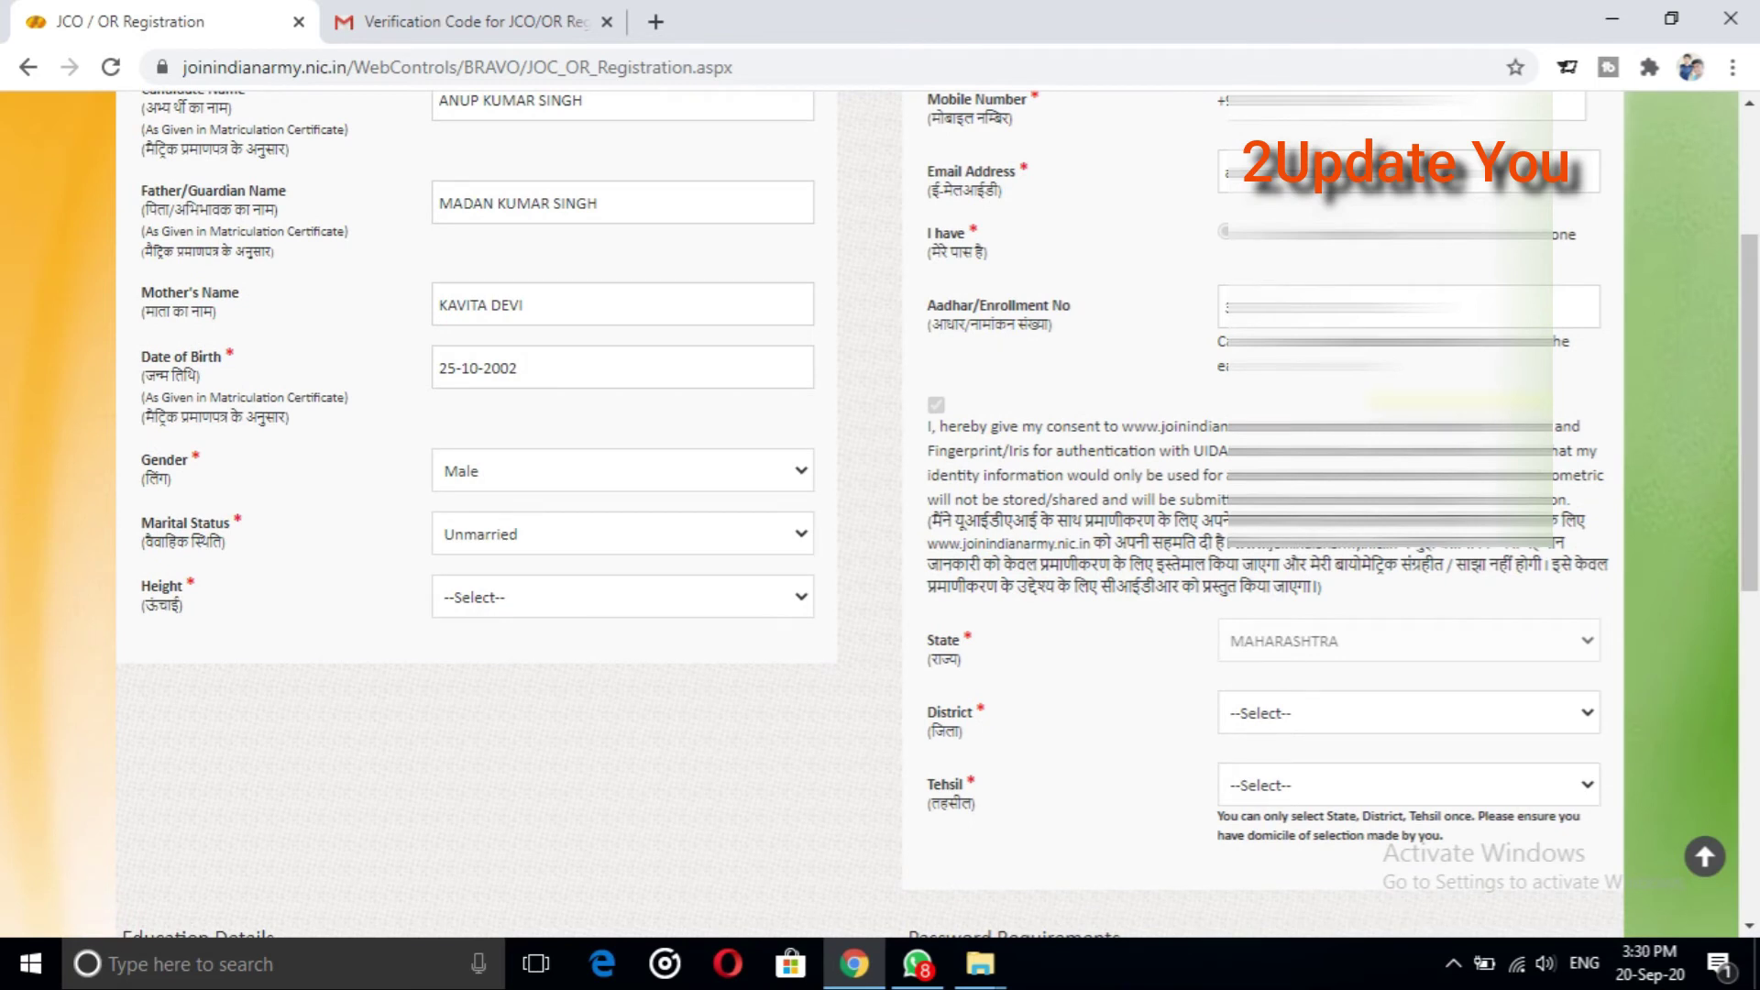
scroll(658, 733, down, 1)
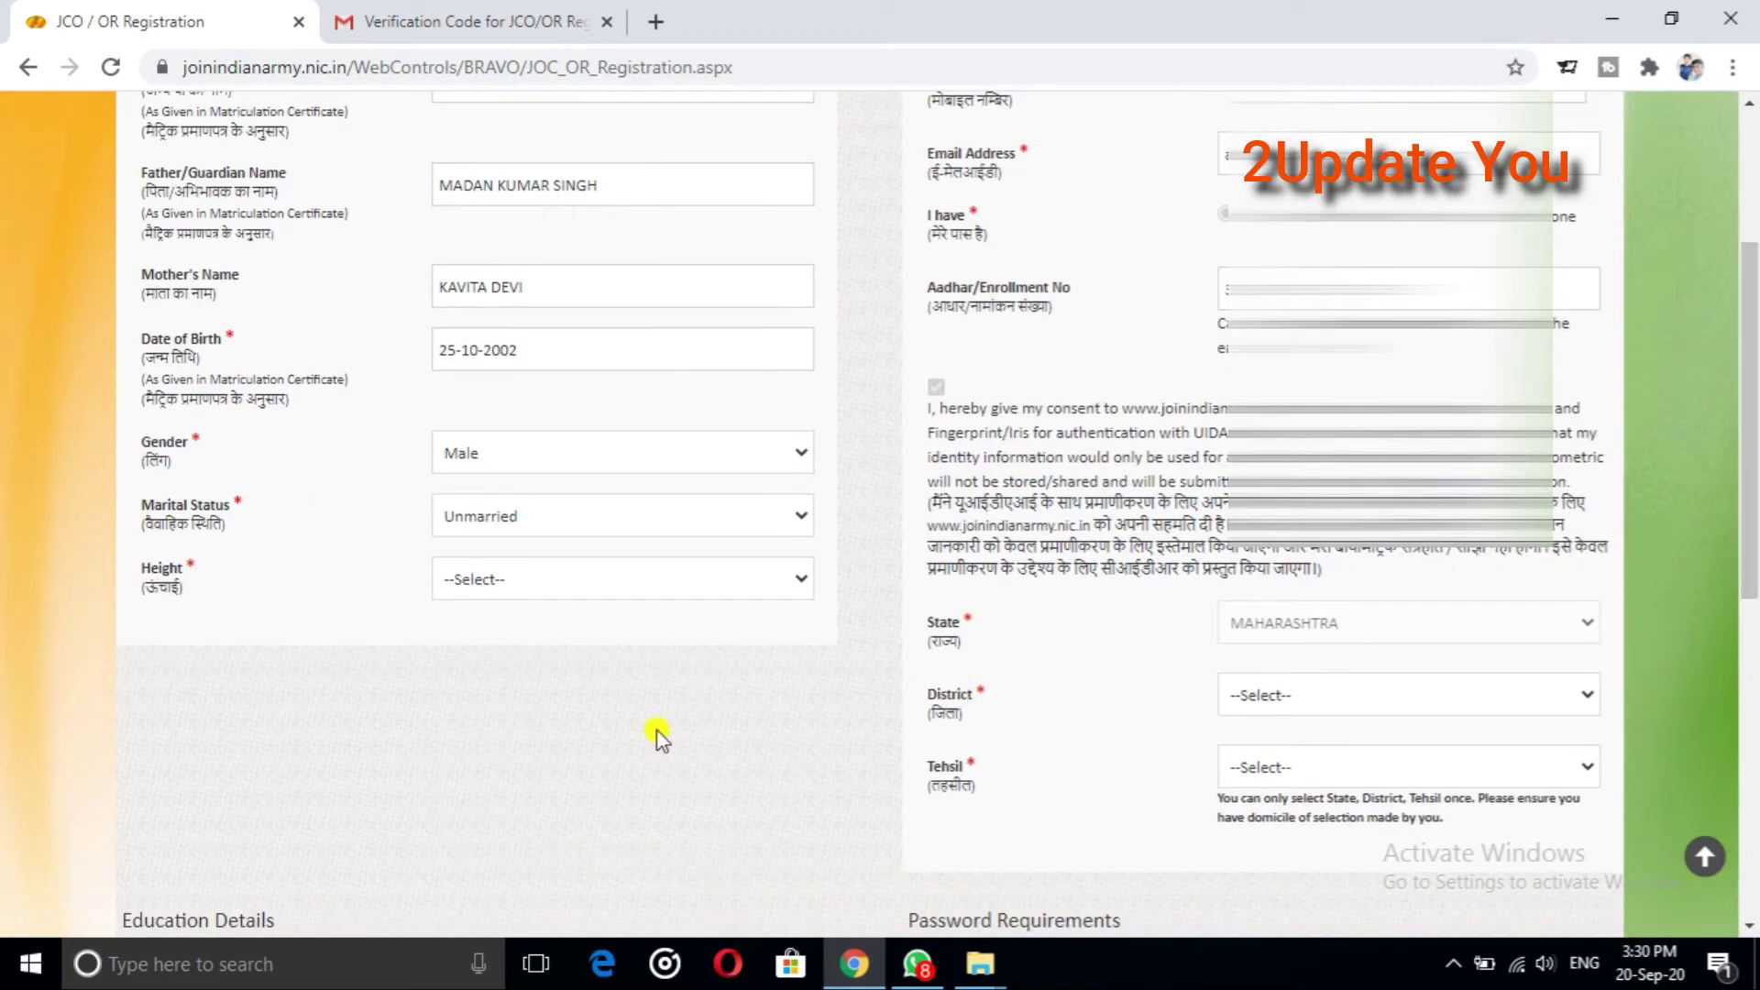
click(799, 585)
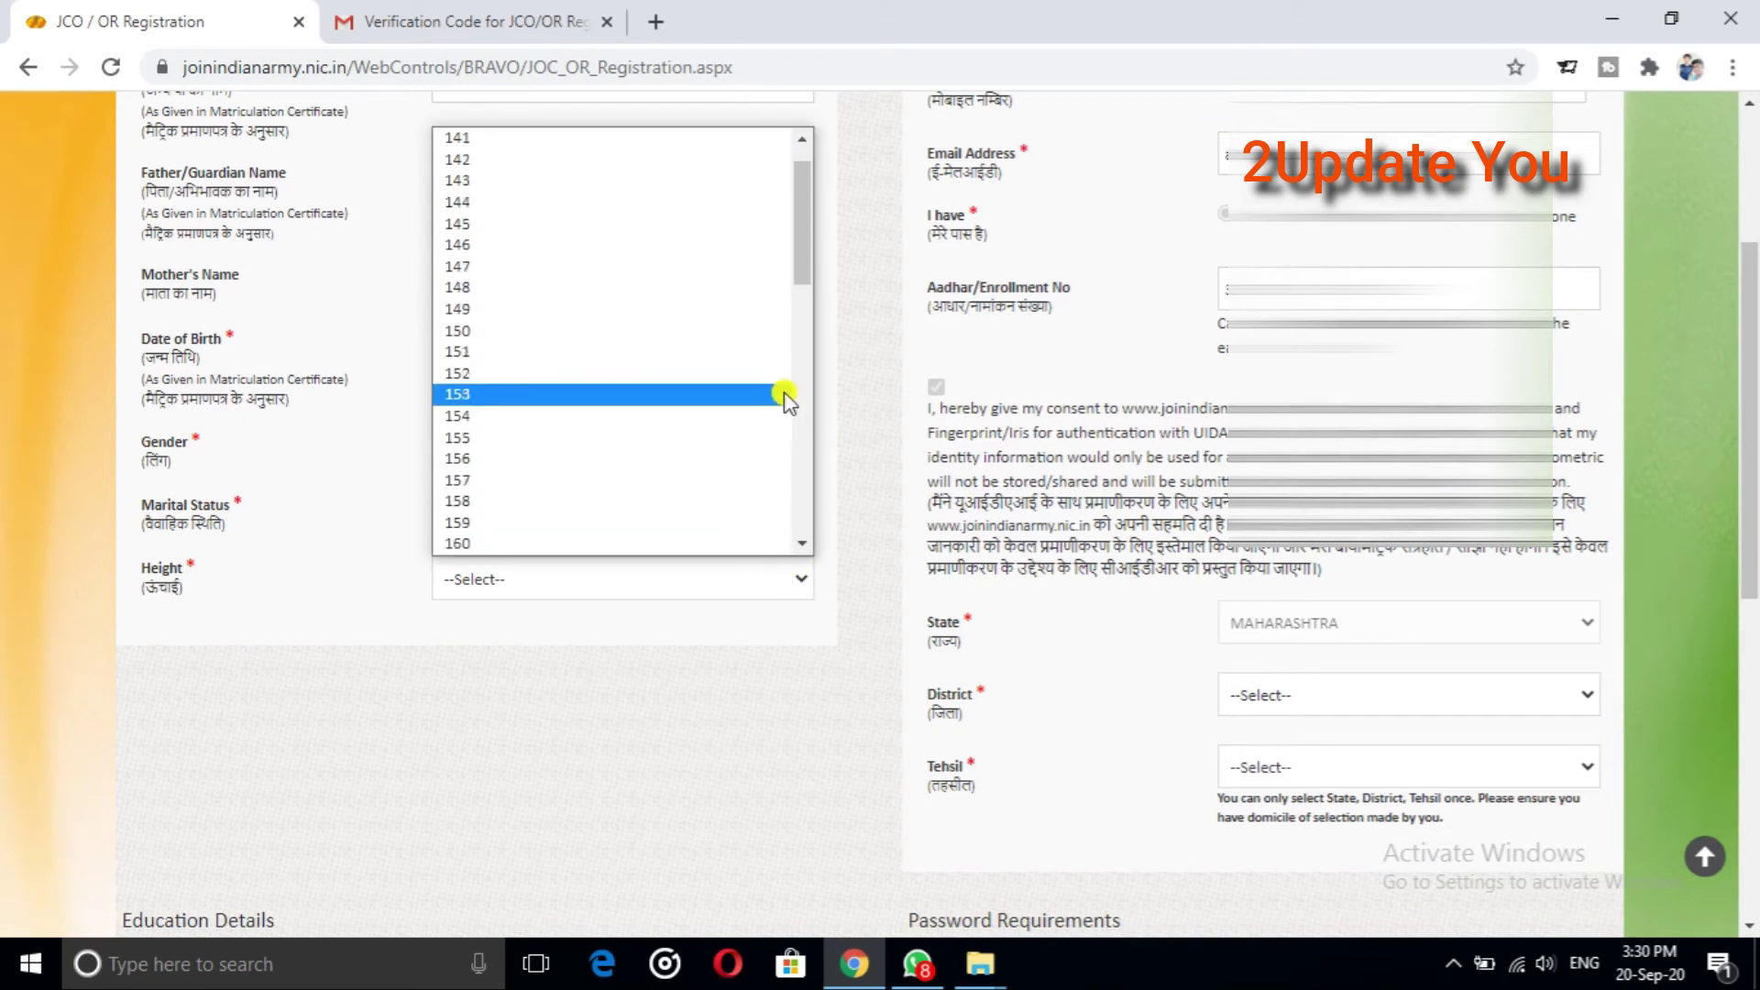
drag(806, 241, 807, 315)
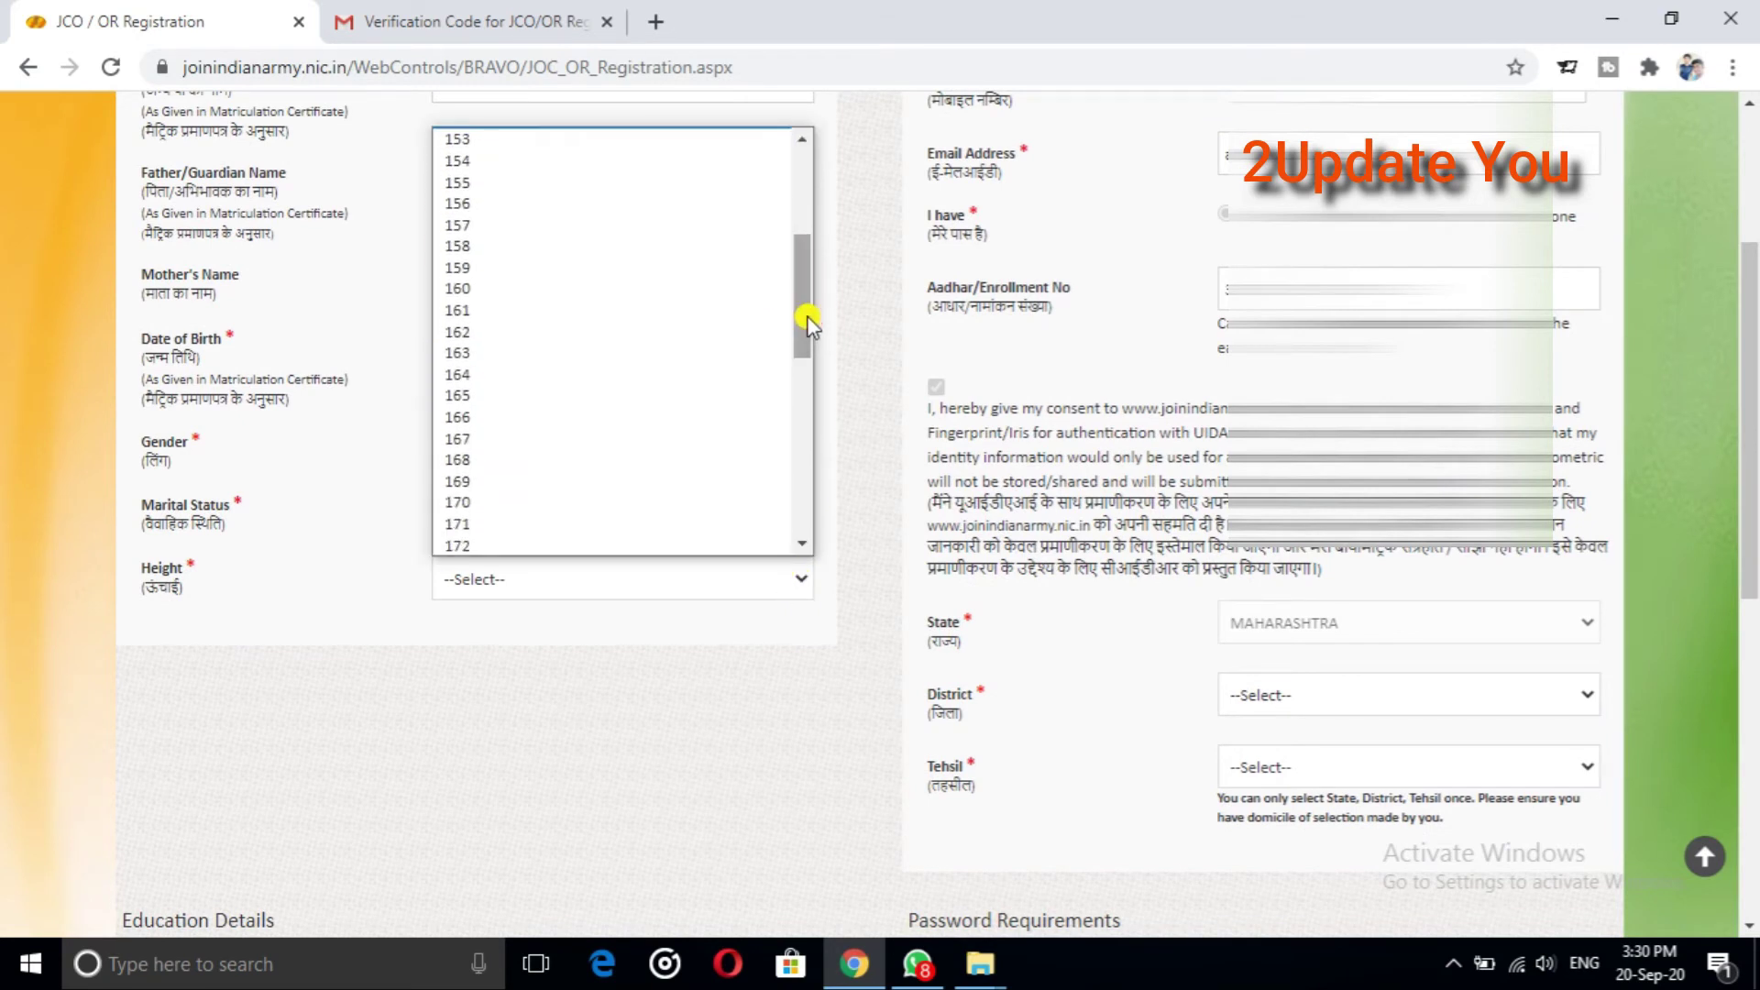
click(486, 376)
drag(1751, 463, 1751, 596)
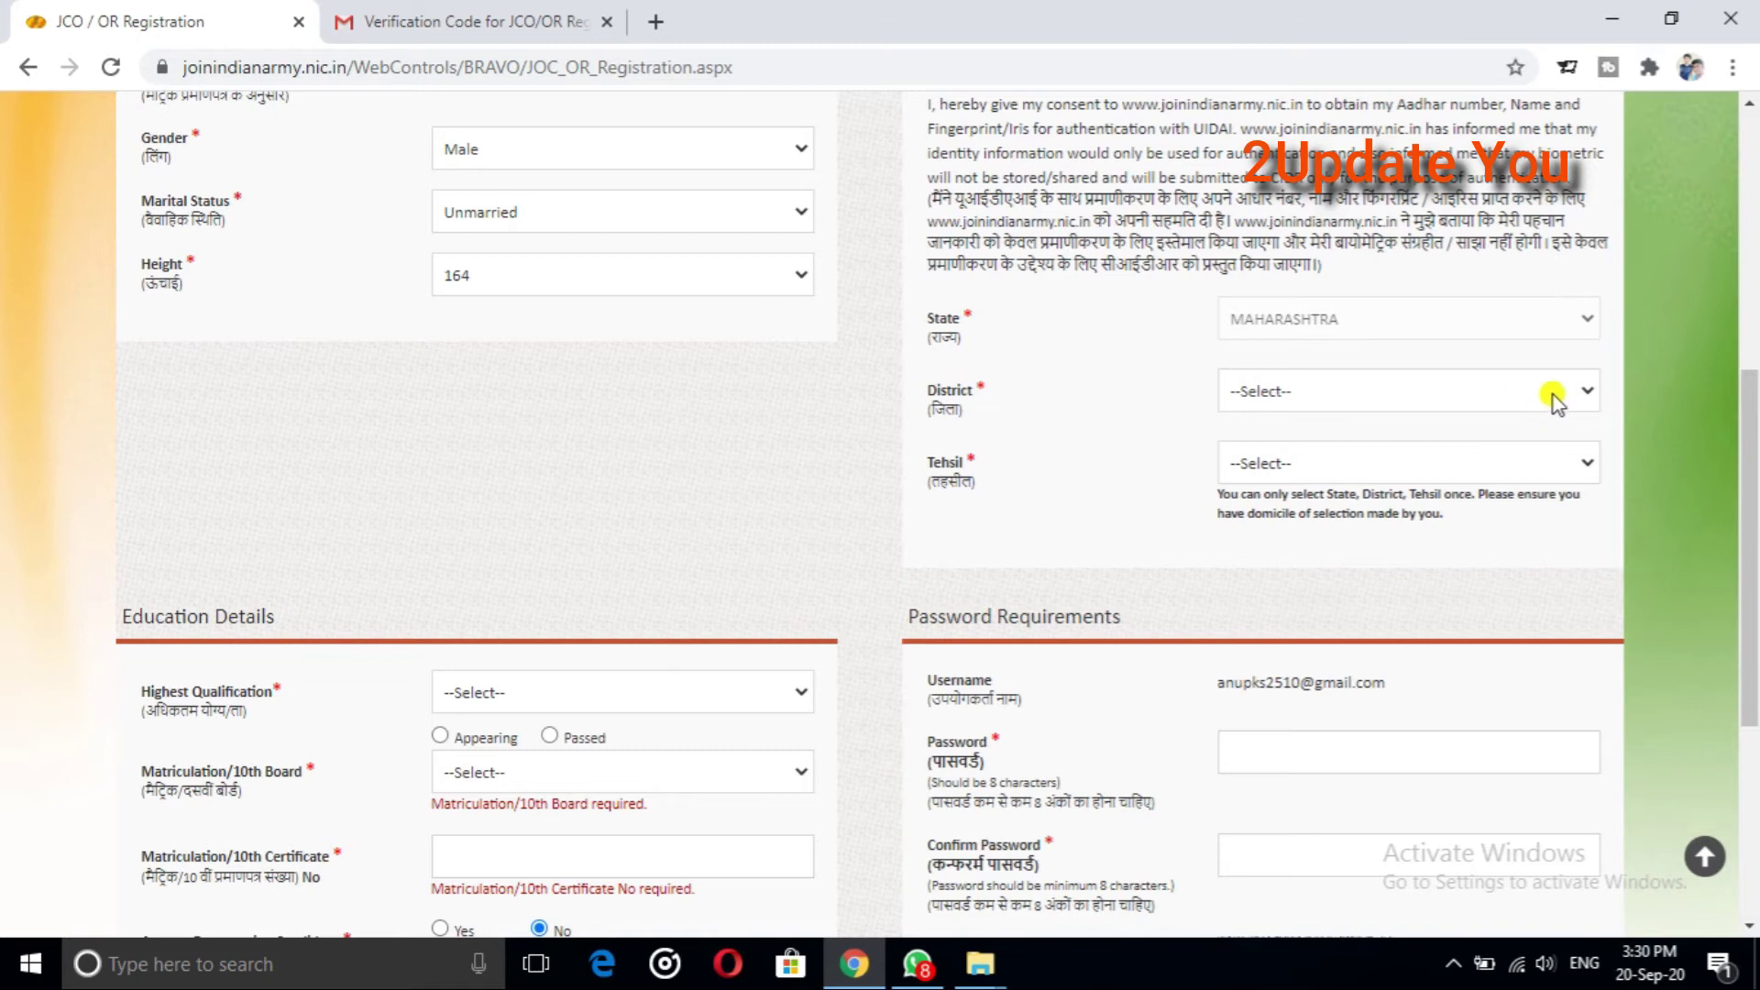
Choose NASHIK as the District and Igatpuri as the Tehsil
click(1553, 394)
text(nashik)
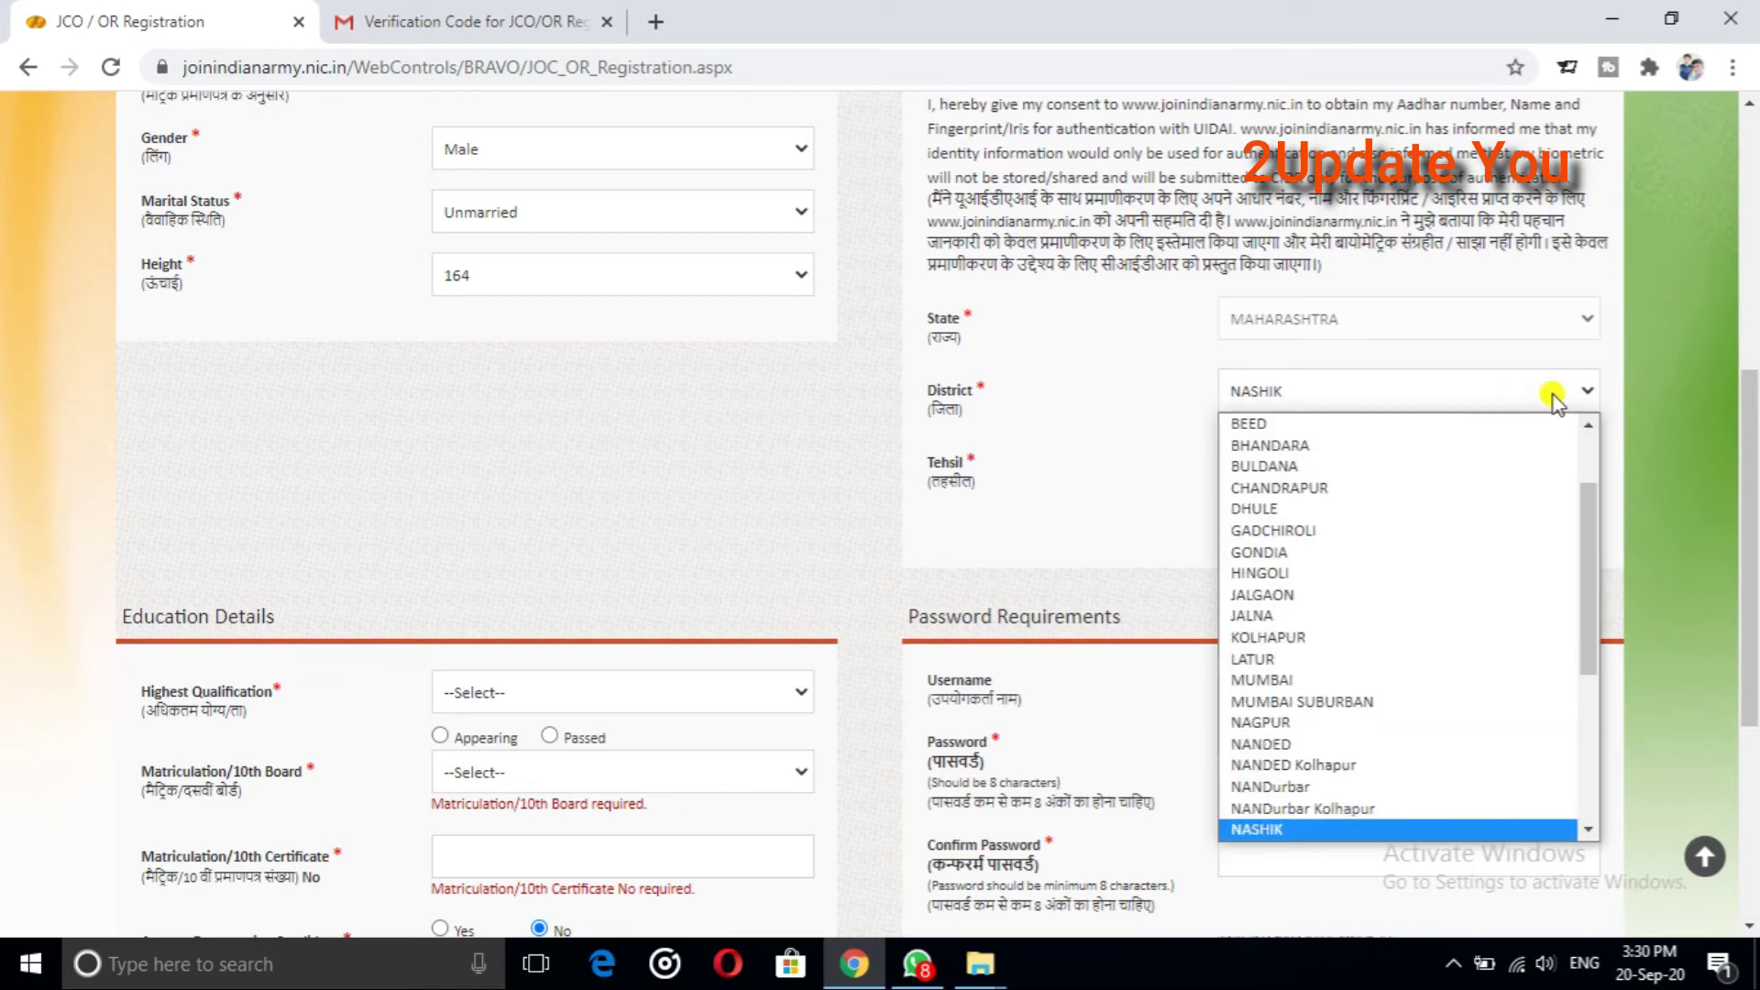
click(1553, 394)
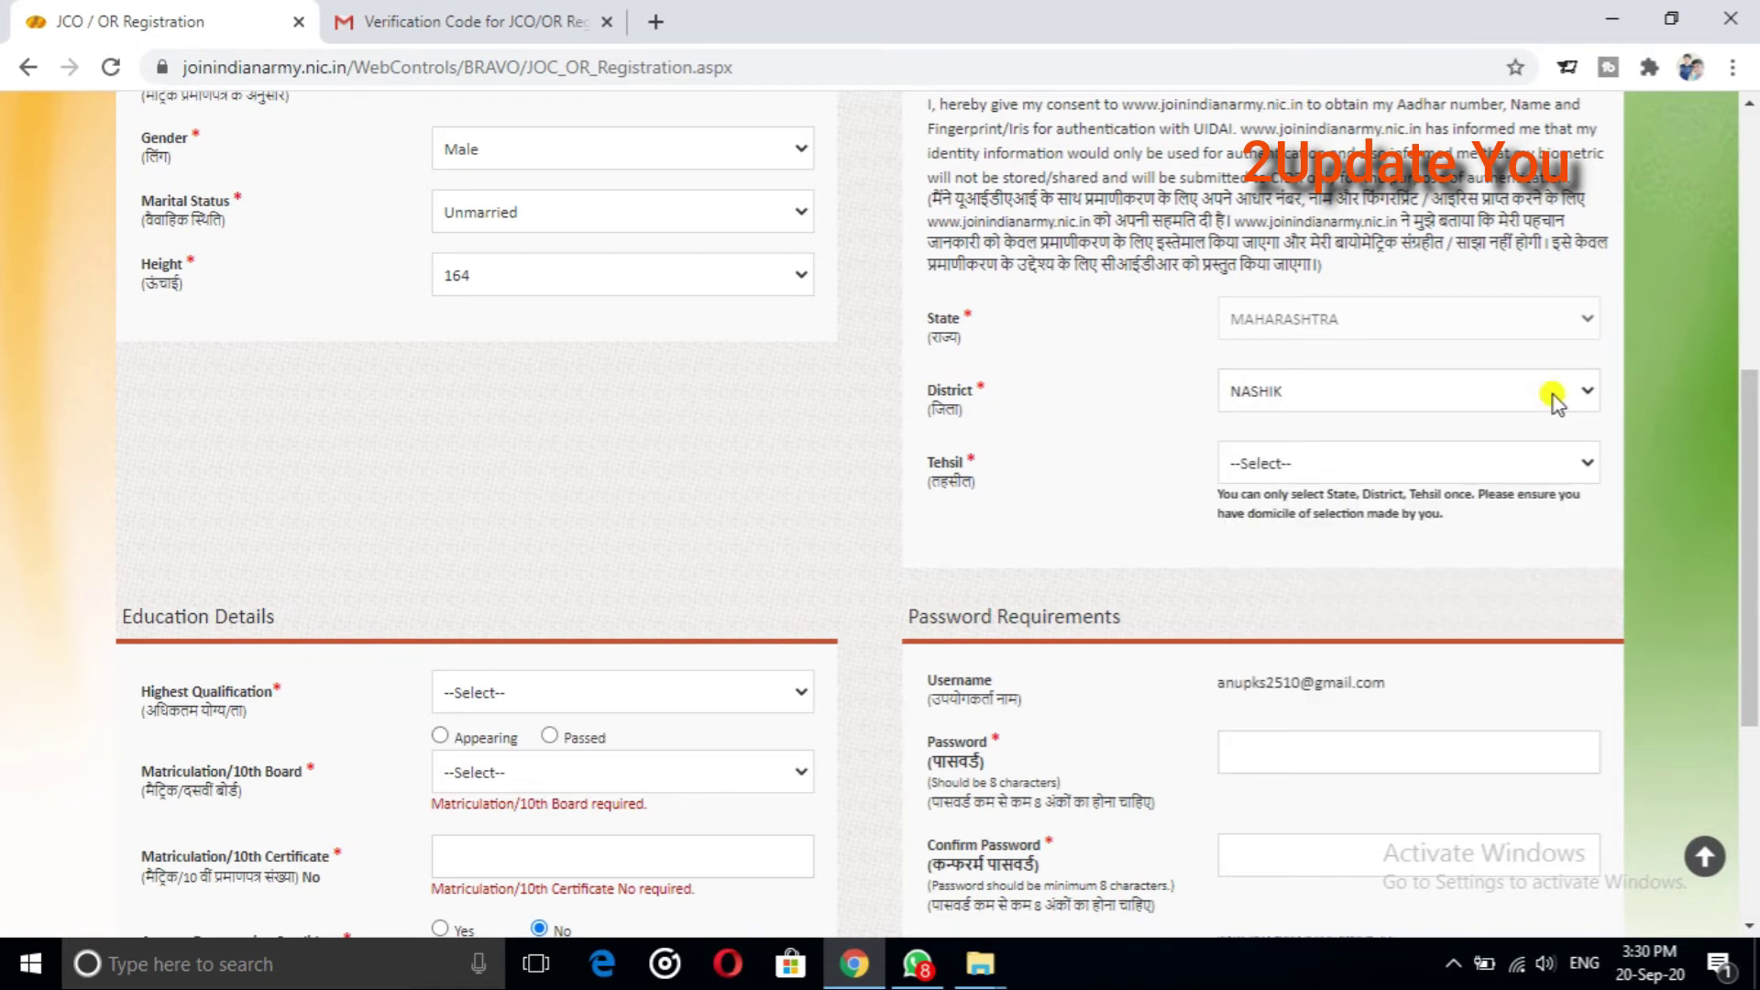
click(1494, 462)
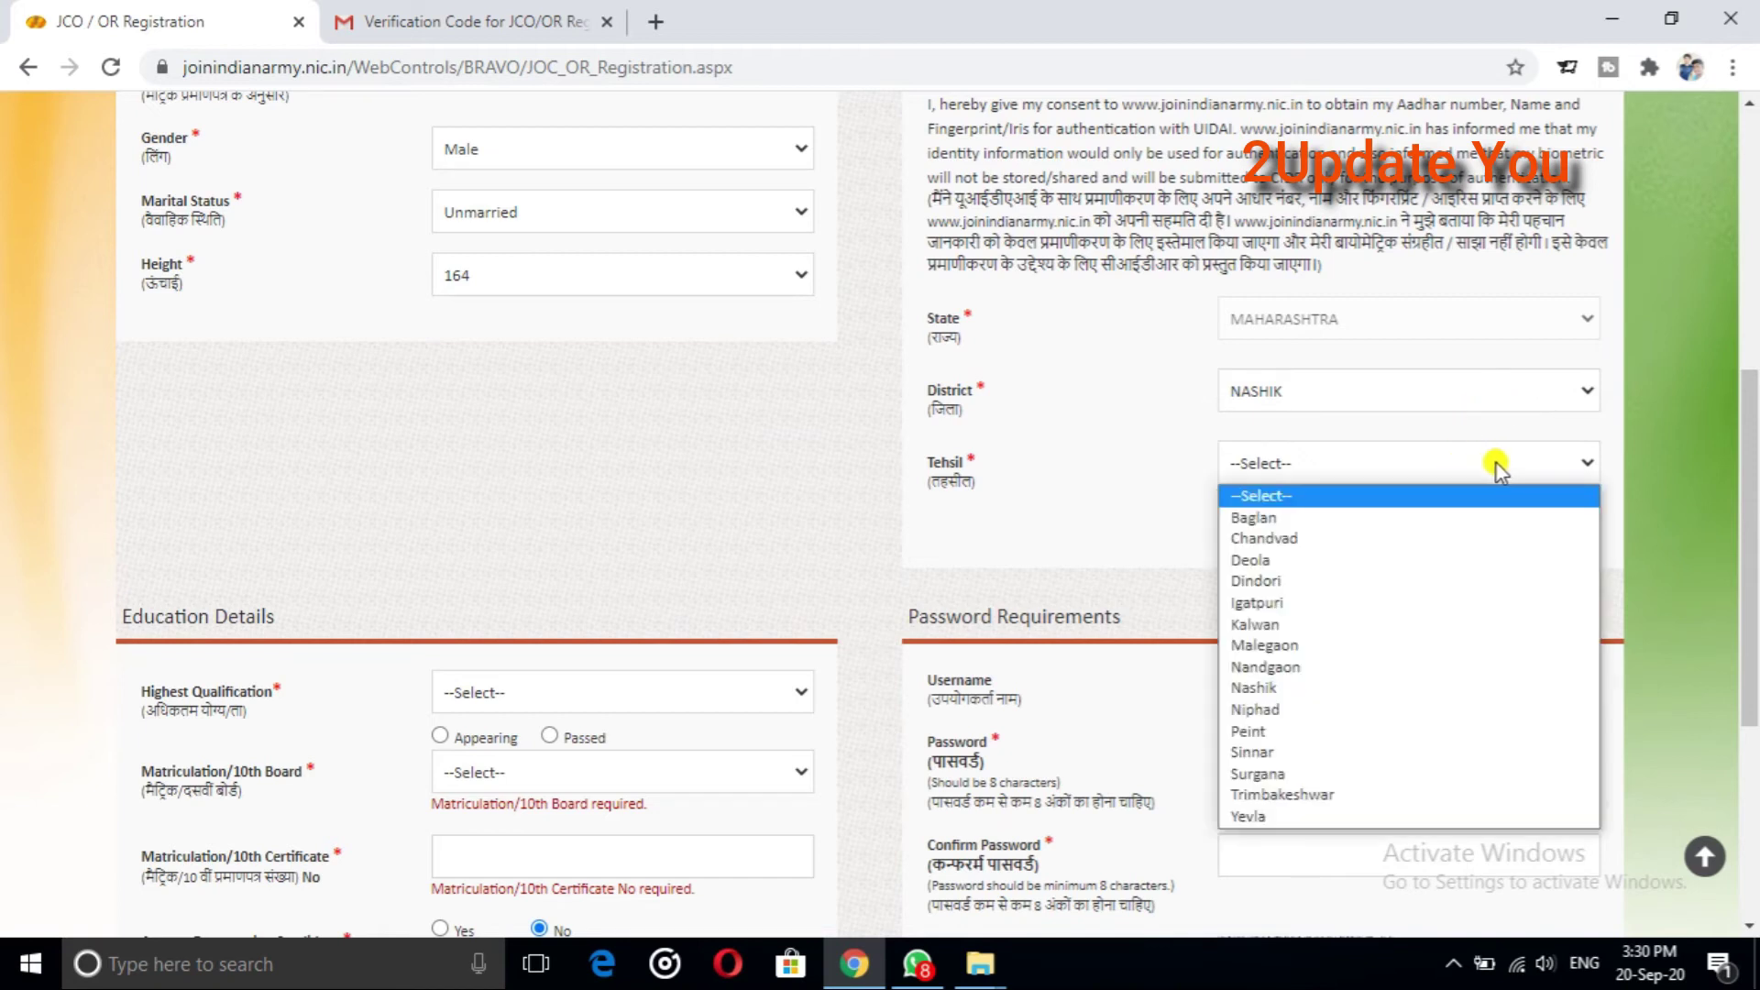
key(i)
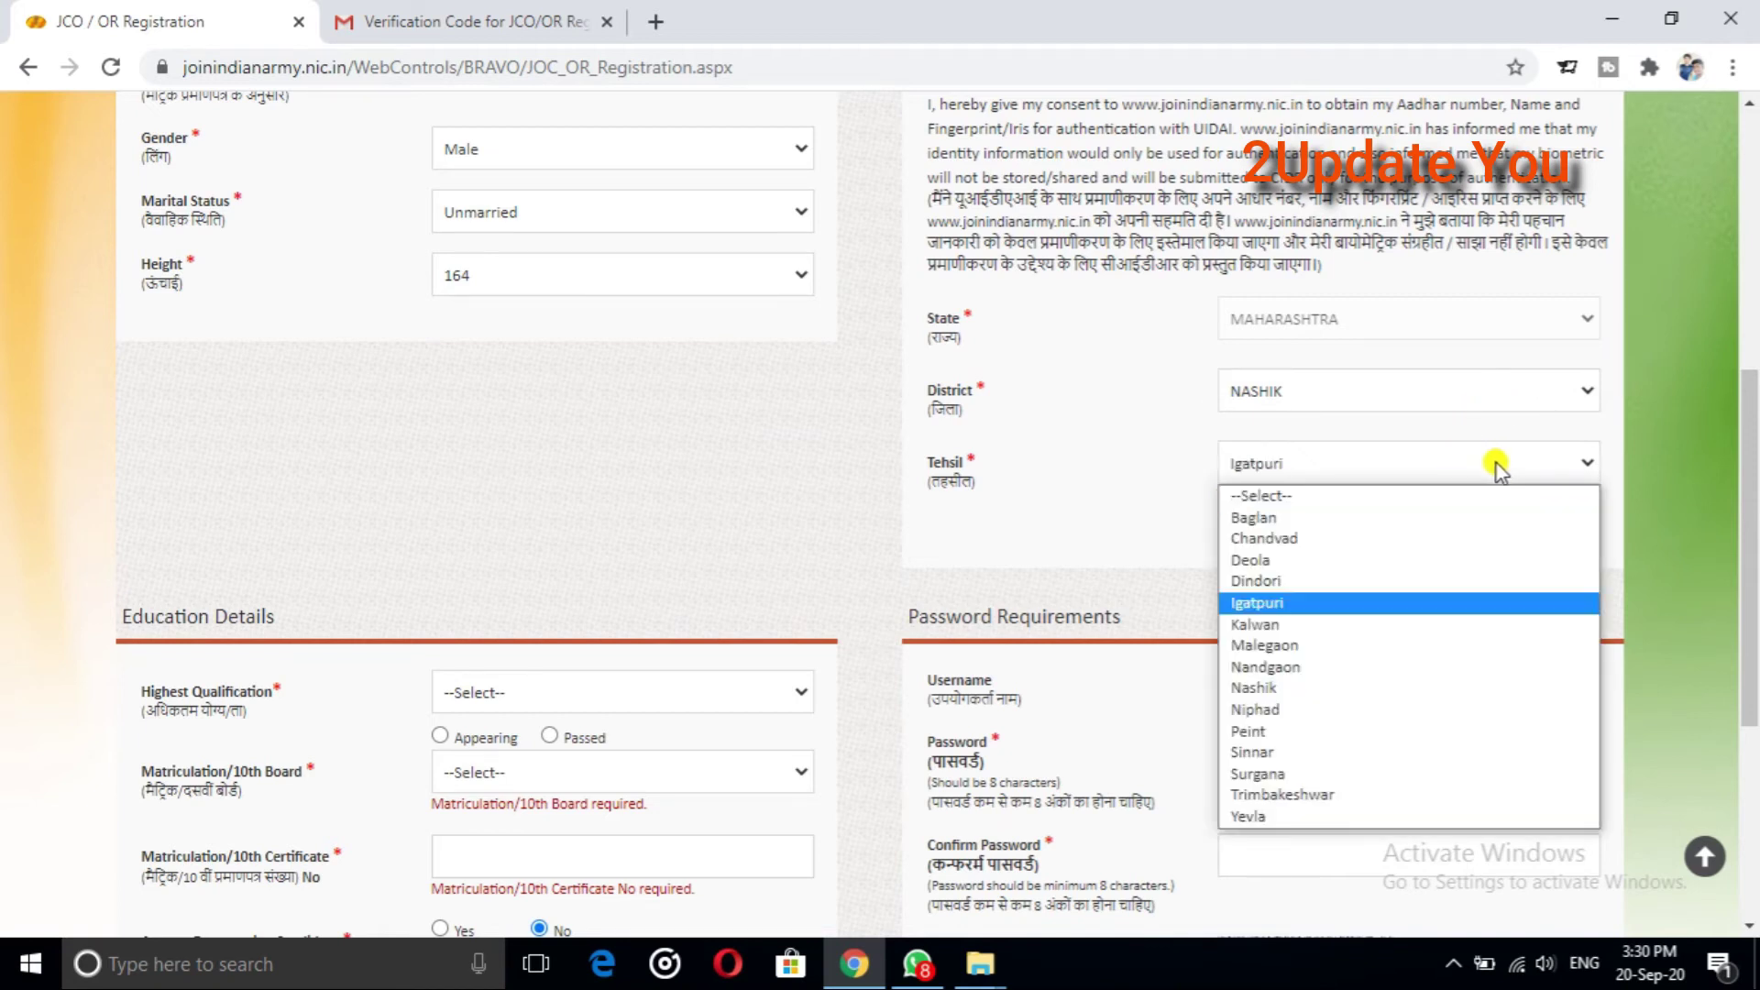
click(1494, 465)
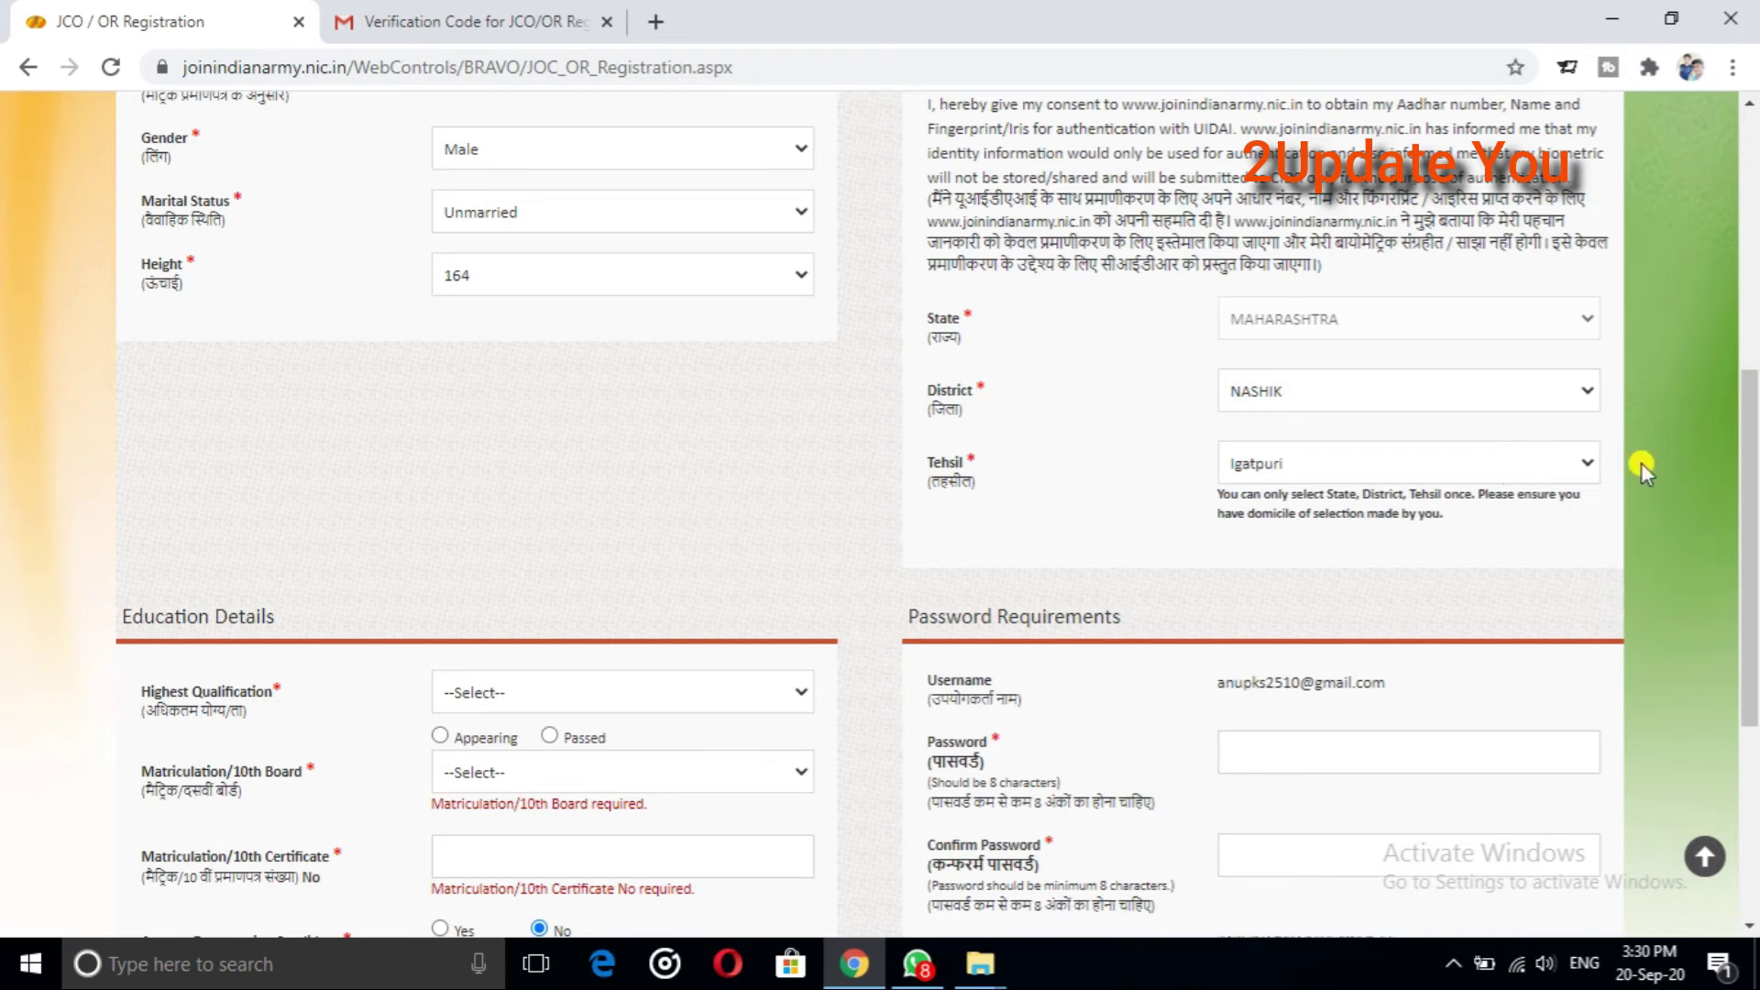
drag(1751, 463, 1752, 586)
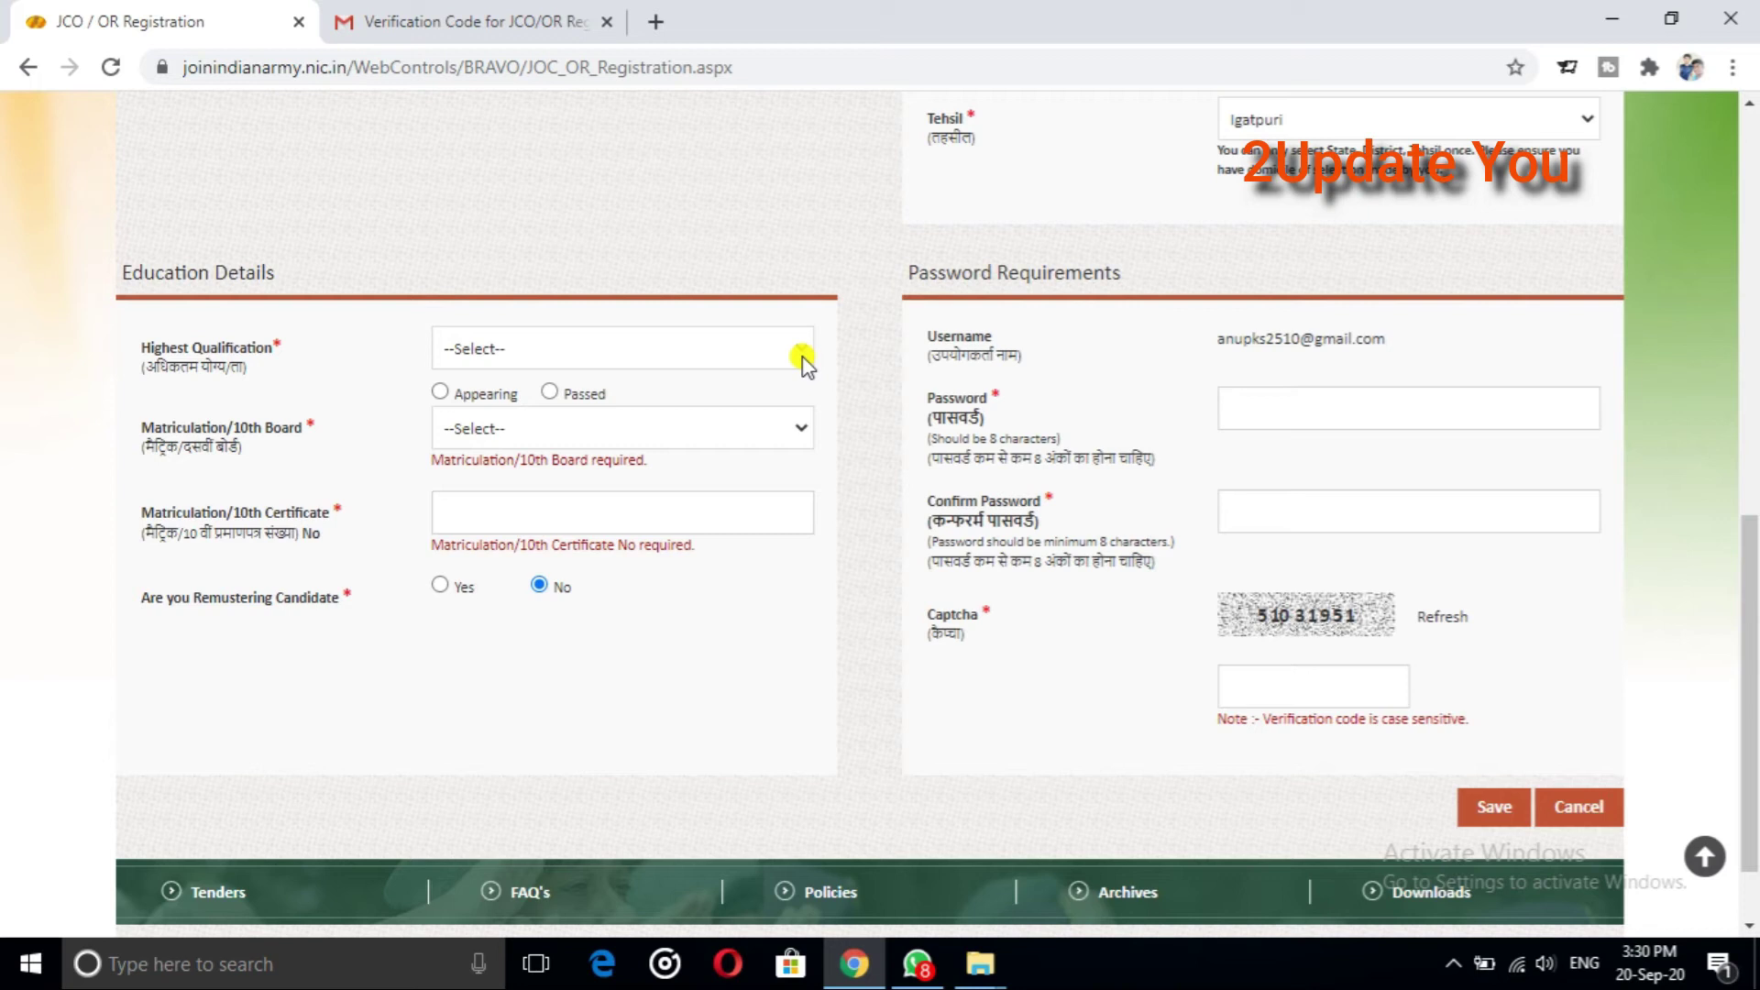
Set Highest Qualification to MATRIC and mark the 10th class as Passed
click(801, 355)
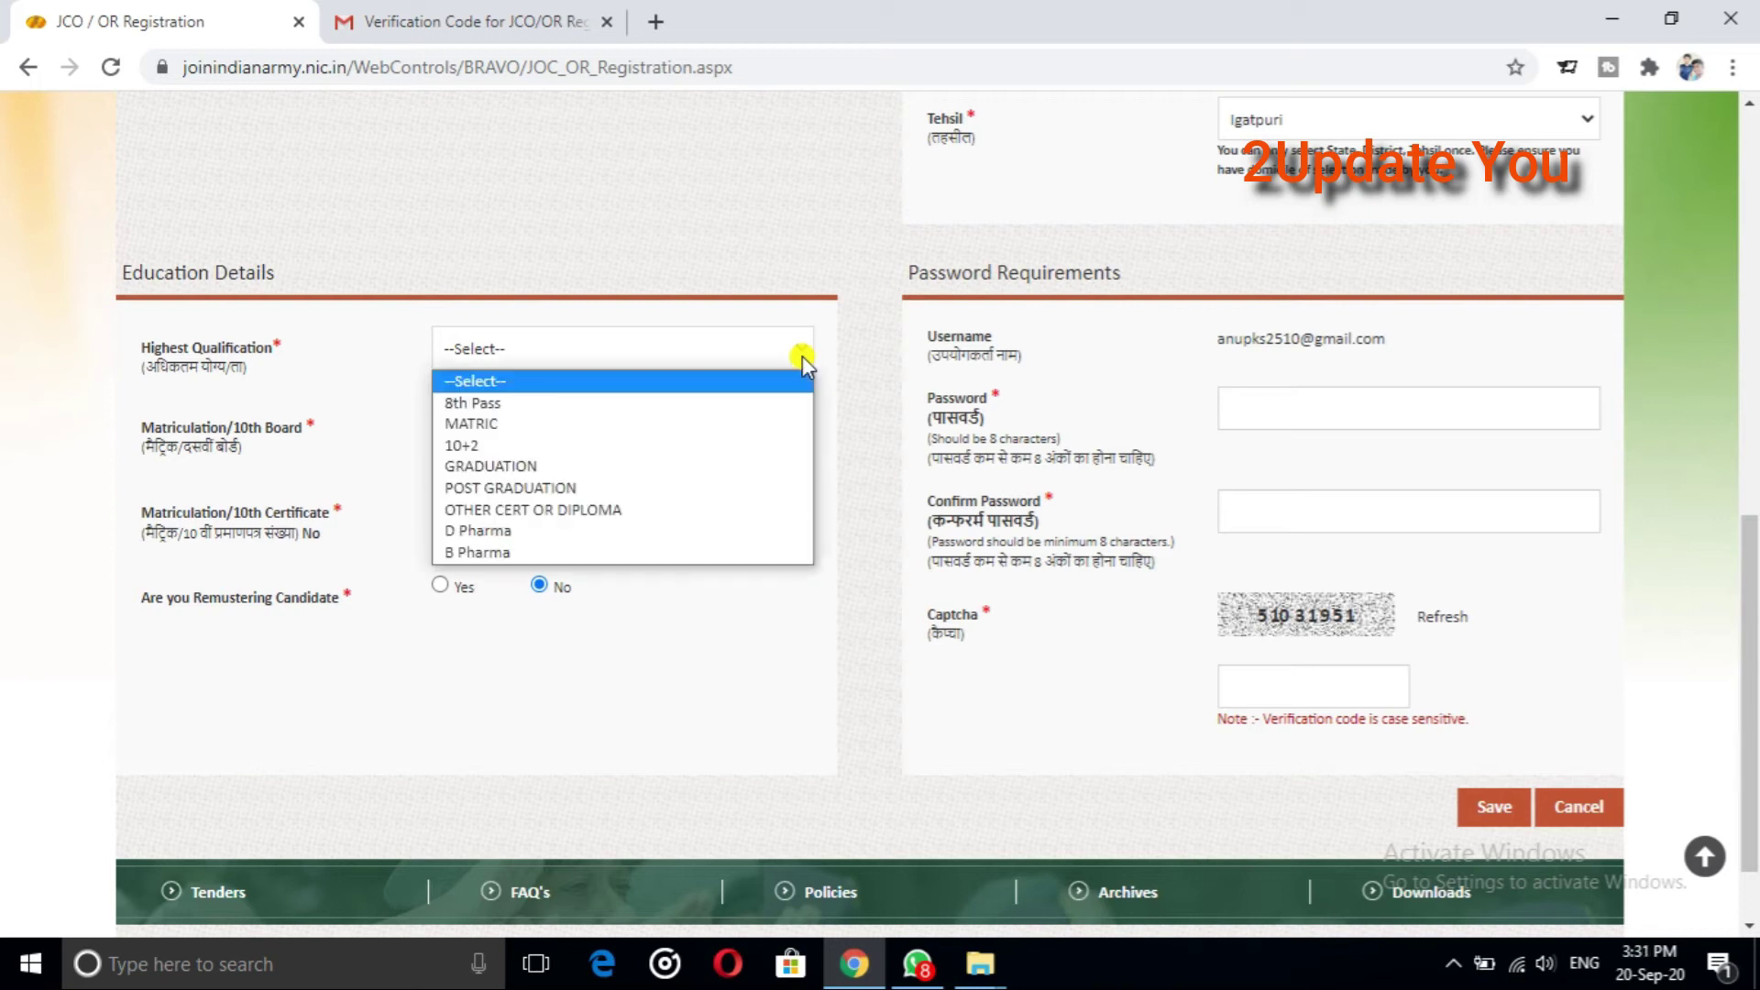
click(706, 425)
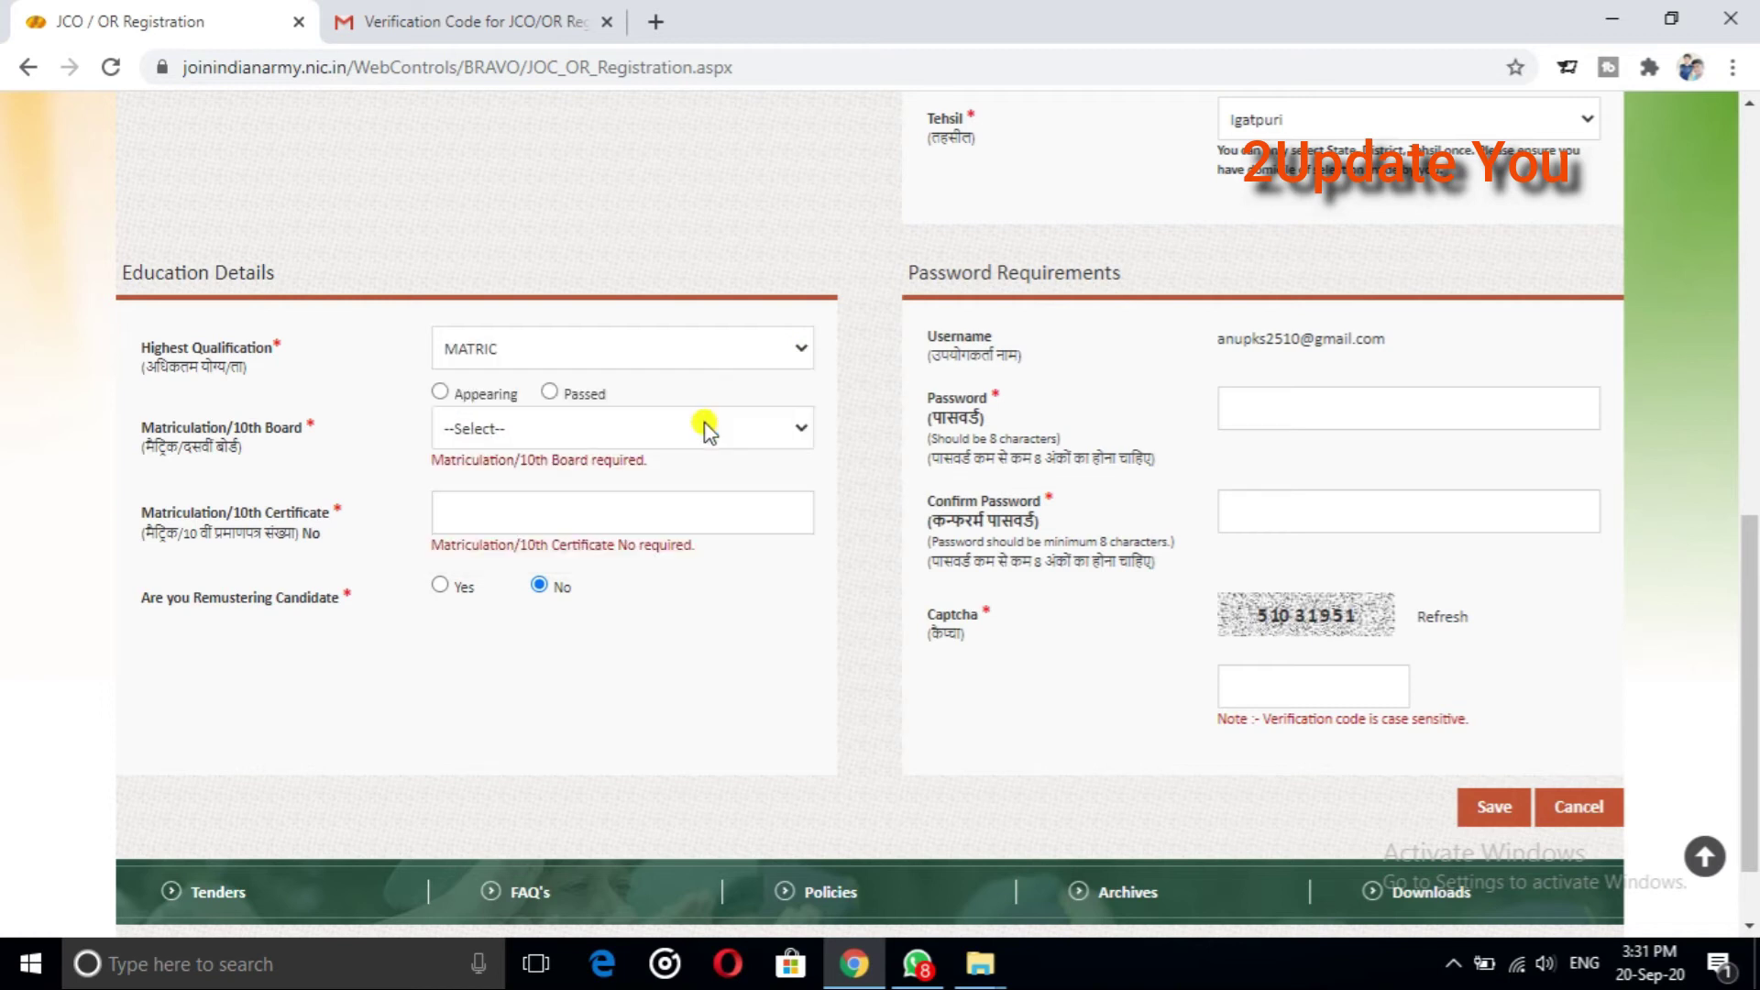
click(548, 394)
Choose STATE BOARD as the 10th board, with MAHARASHTRA as its state
click(731, 437)
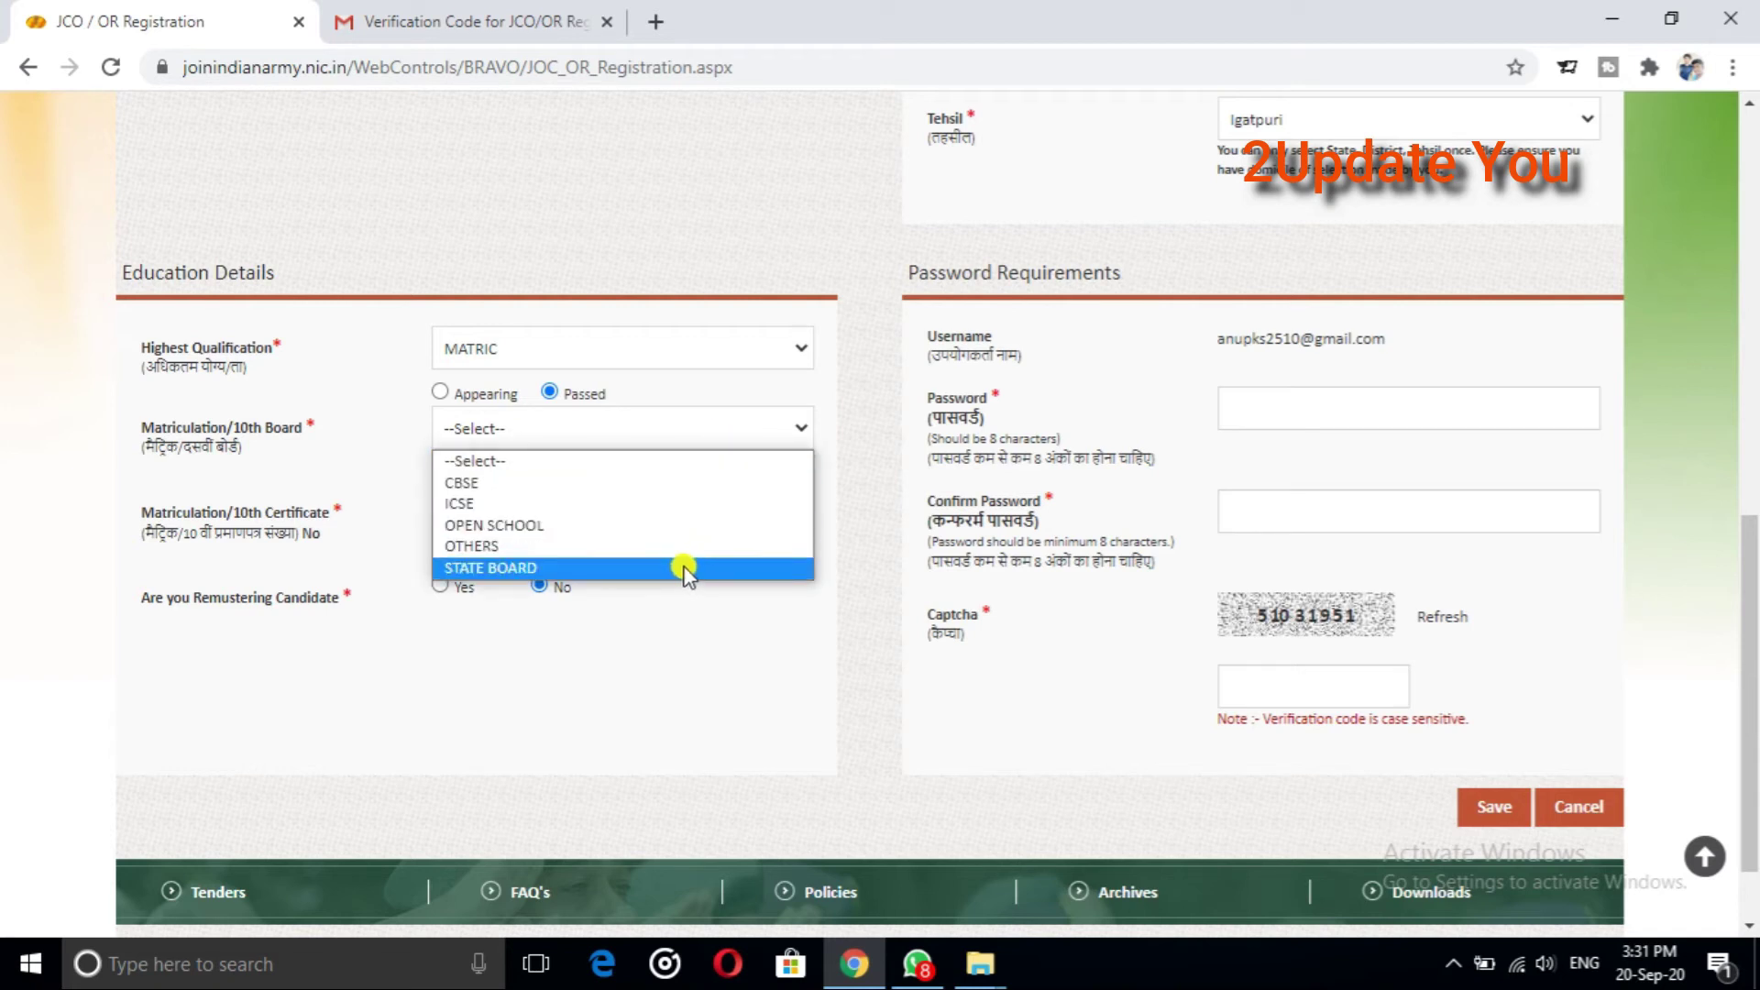
click(686, 567)
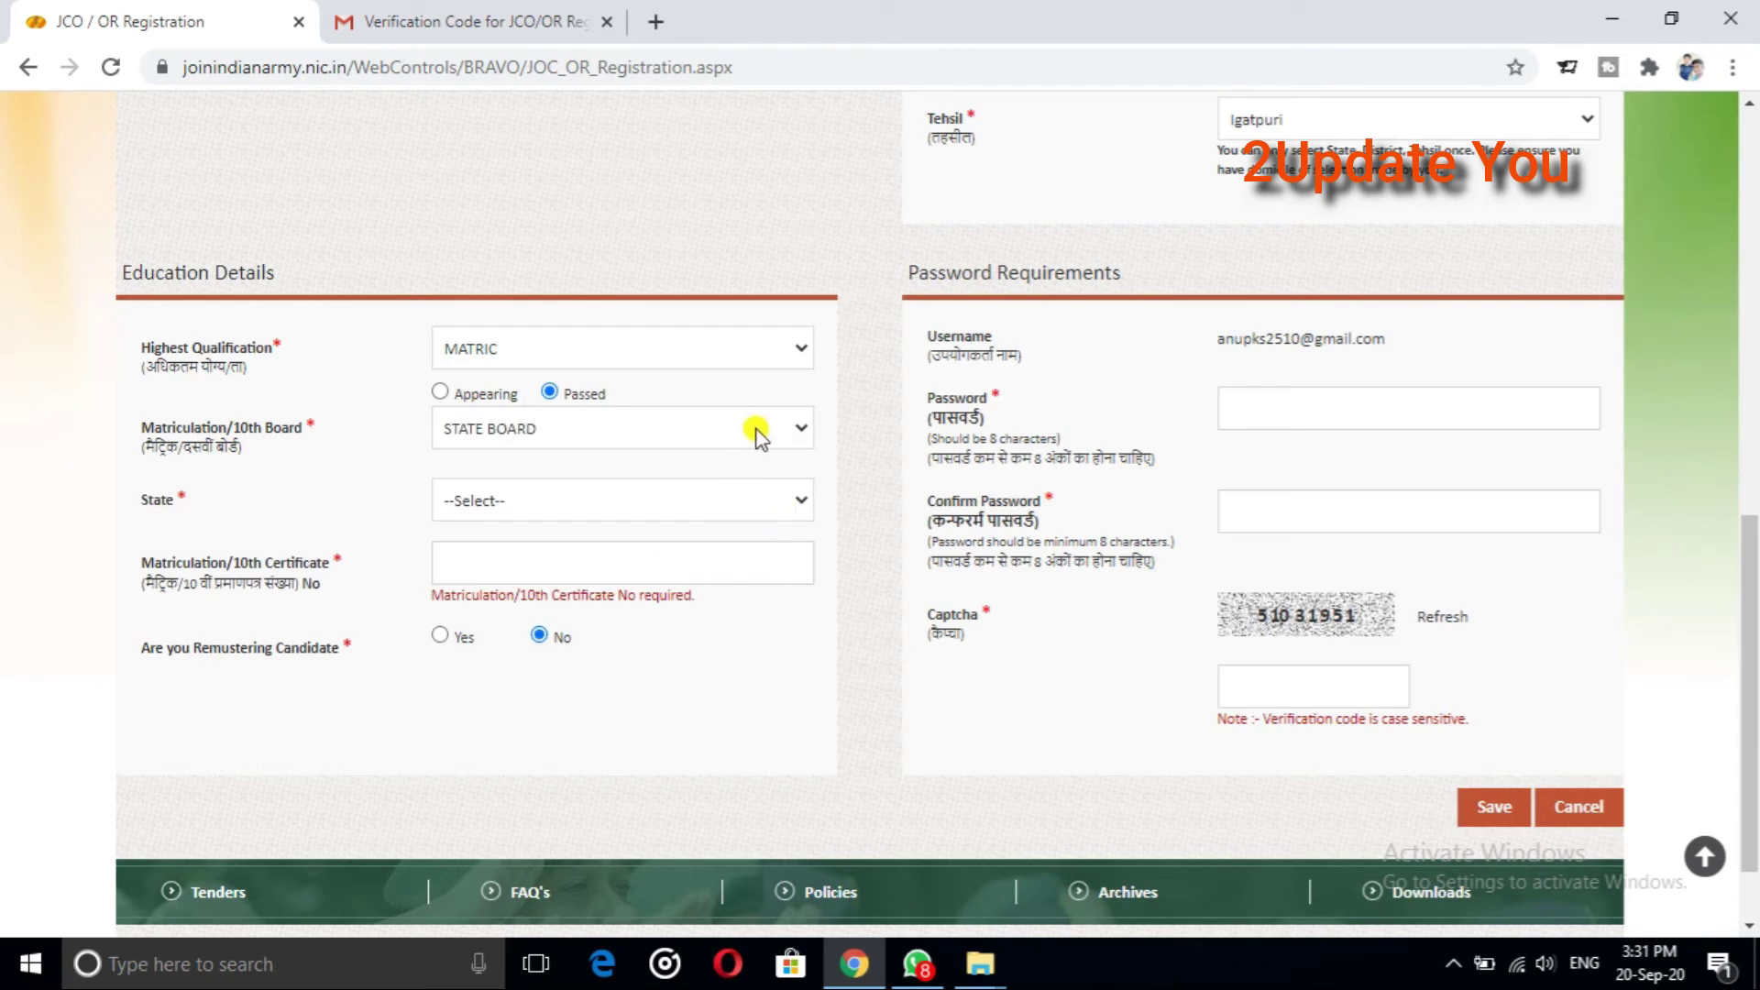
click(755, 431)
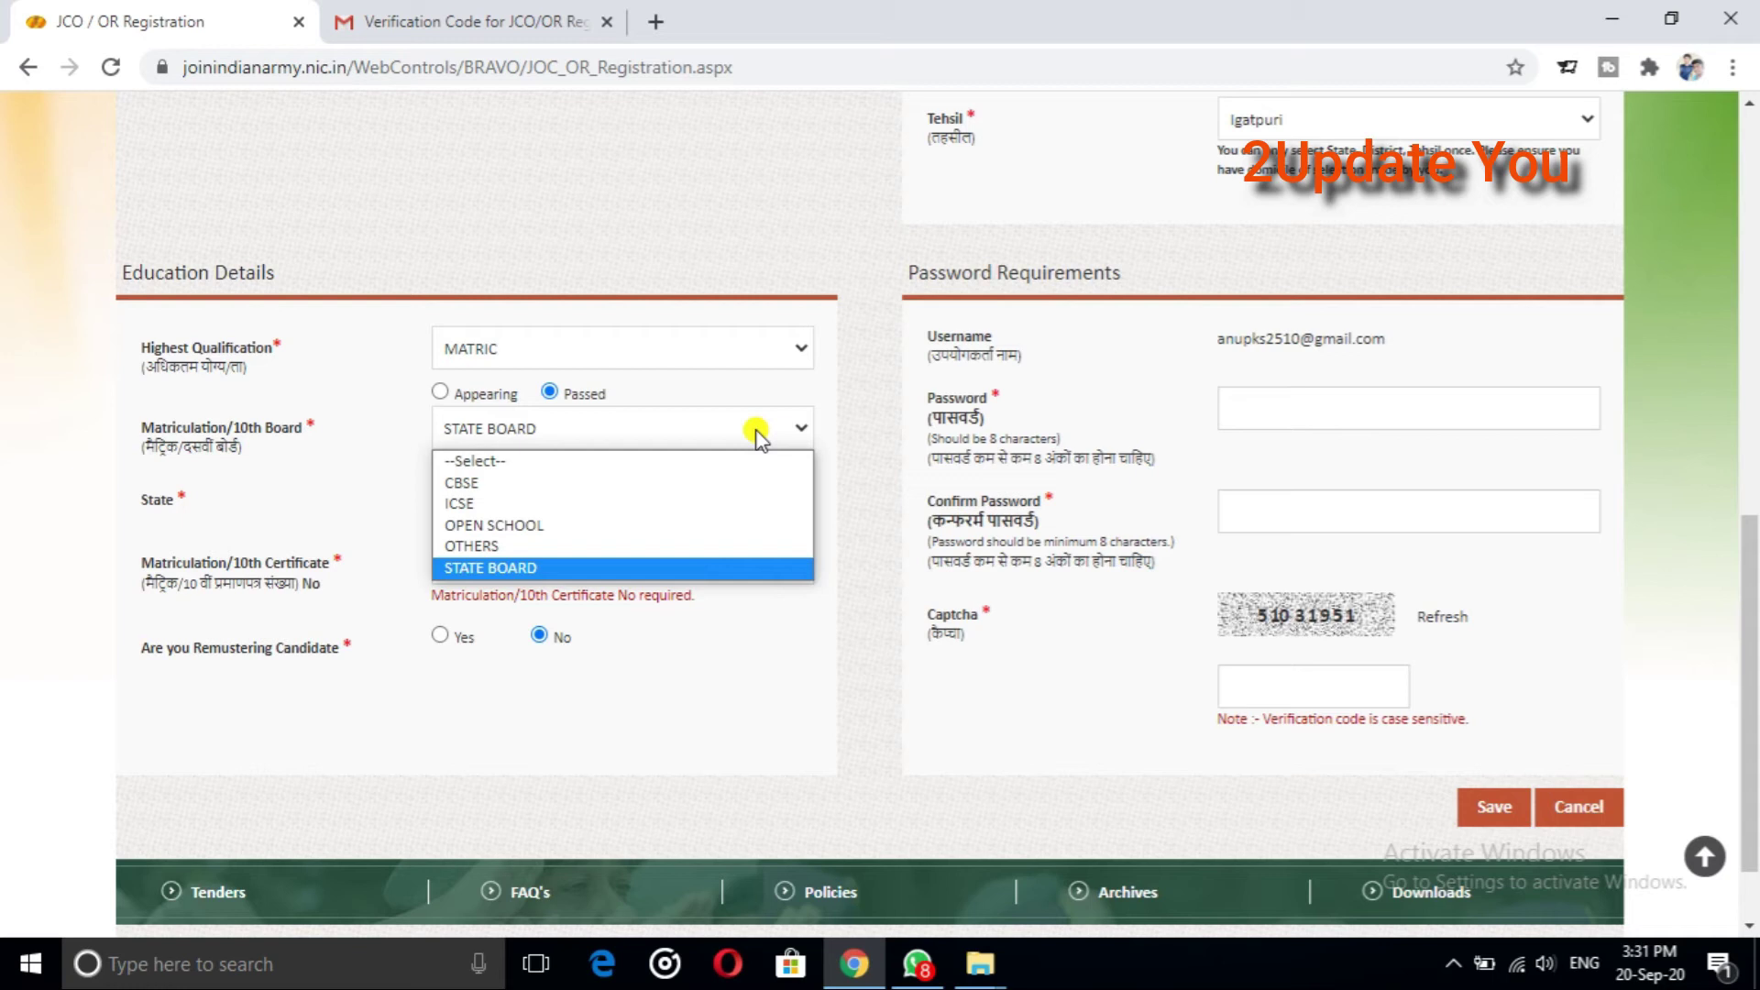
click(634, 568)
click(763, 510)
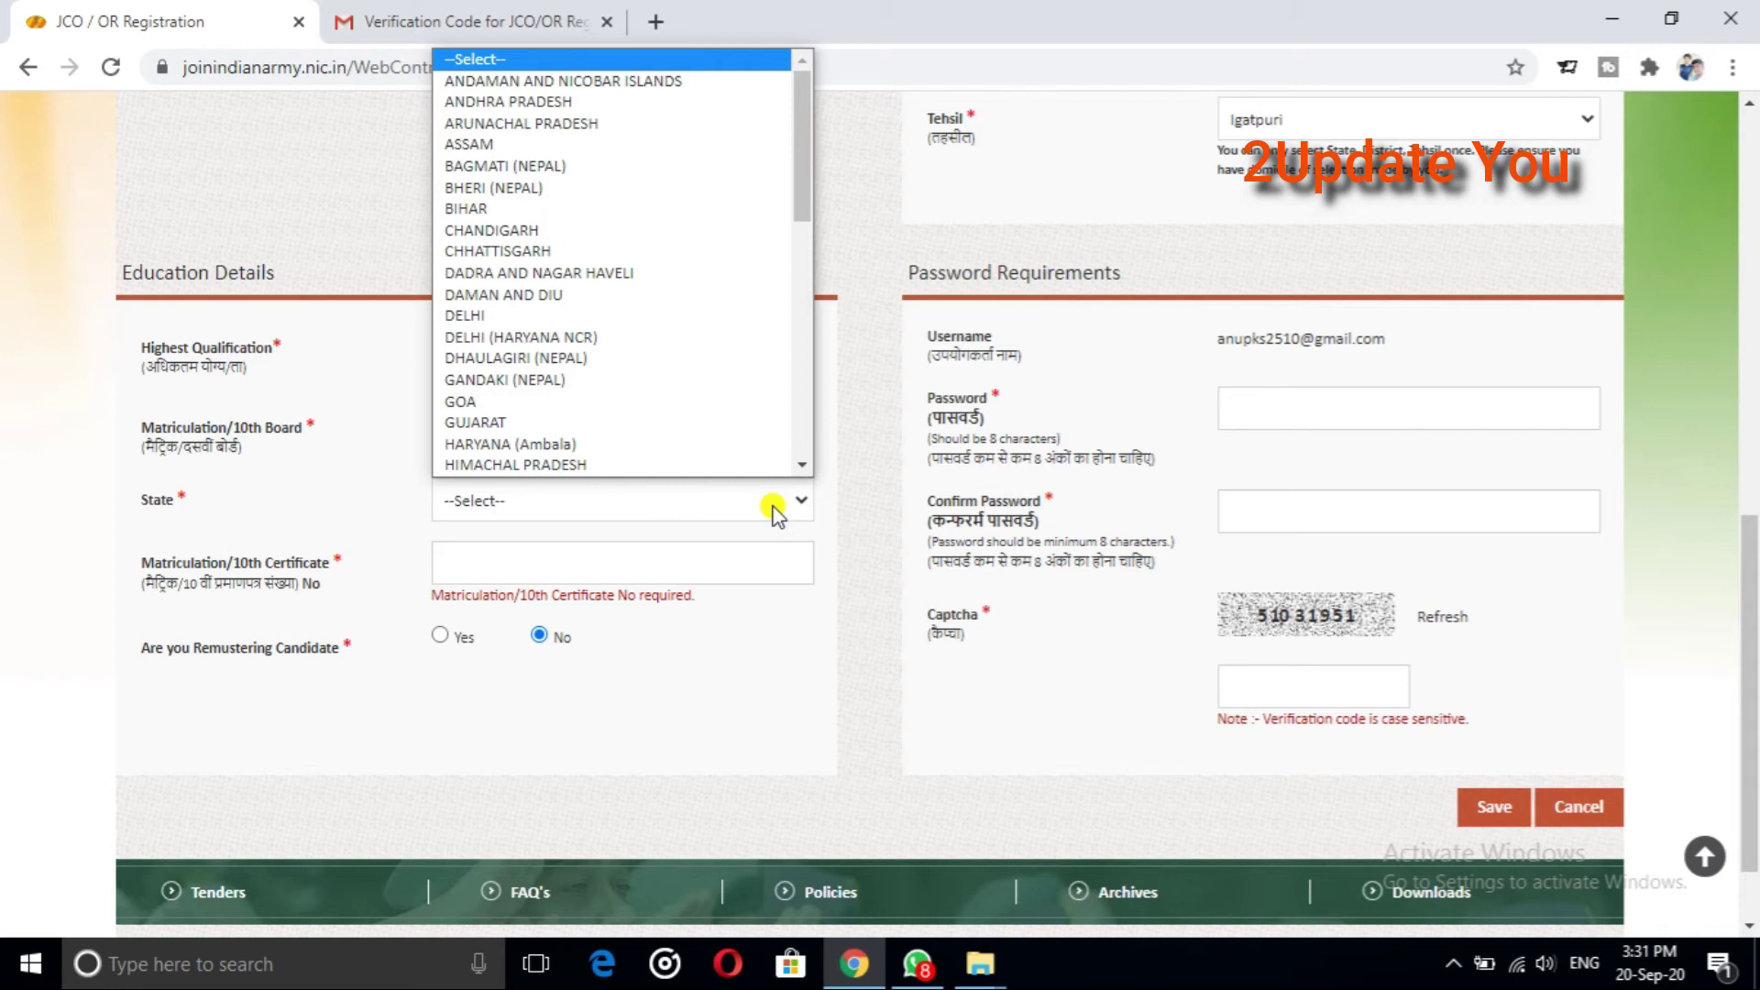
text(mah)
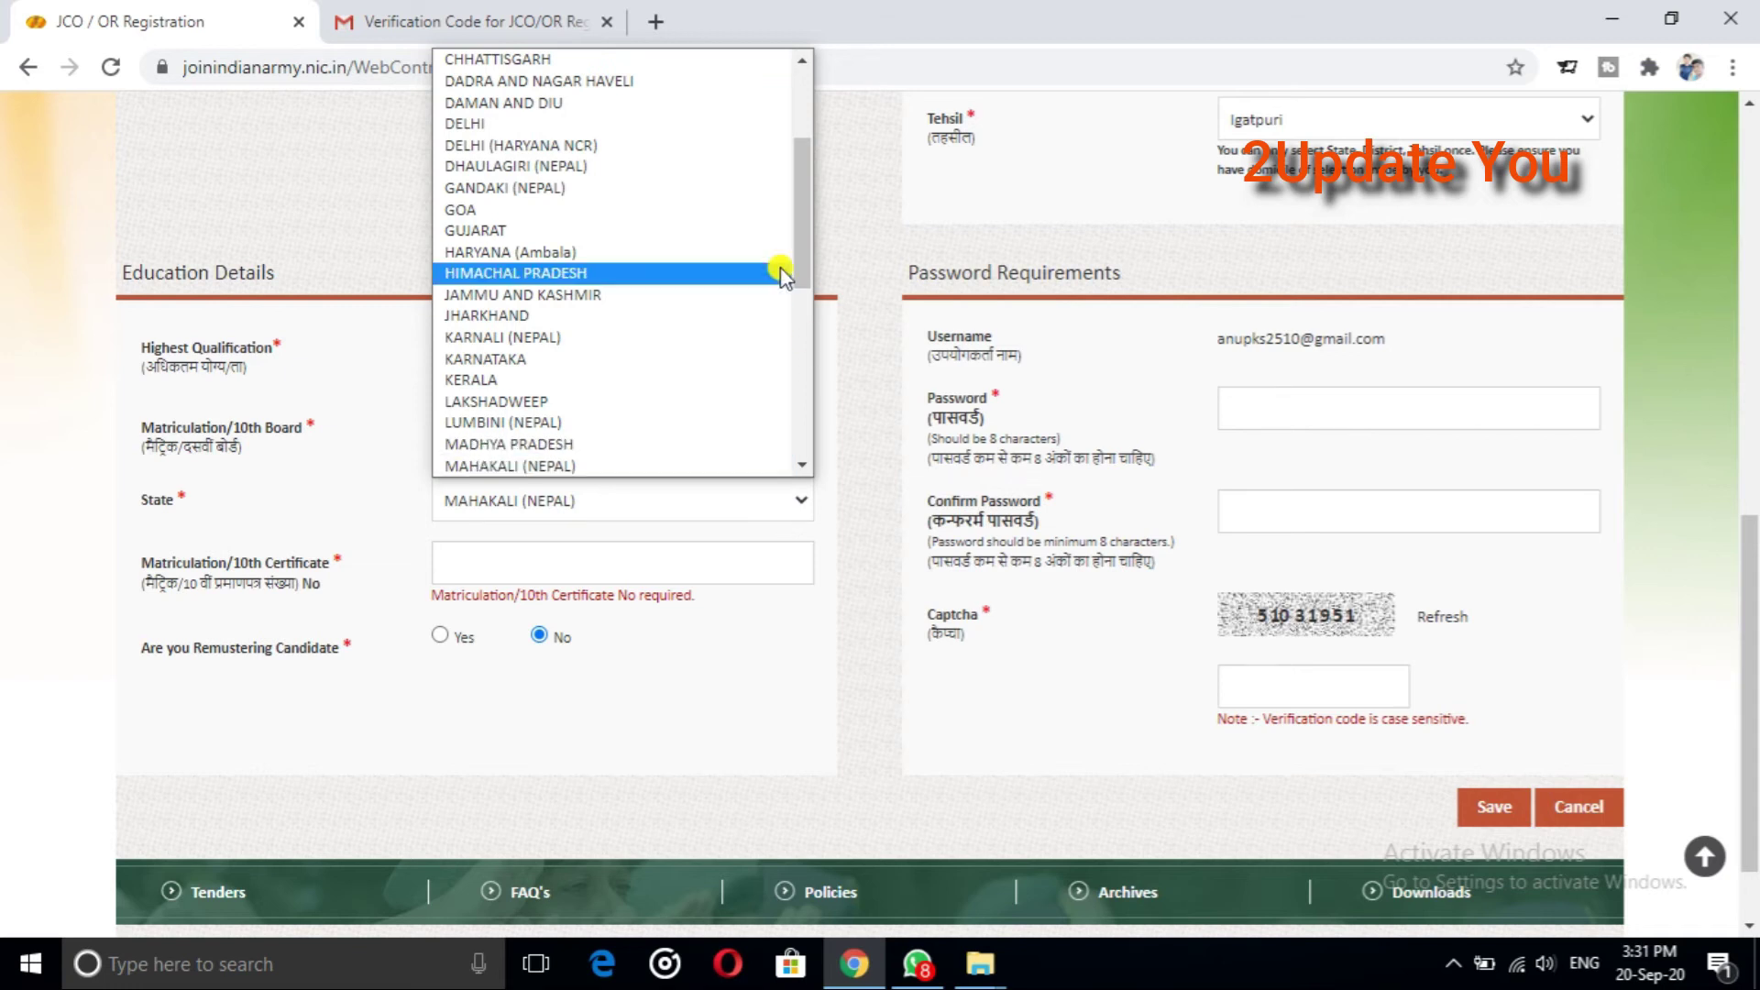
drag(810, 264, 813, 336)
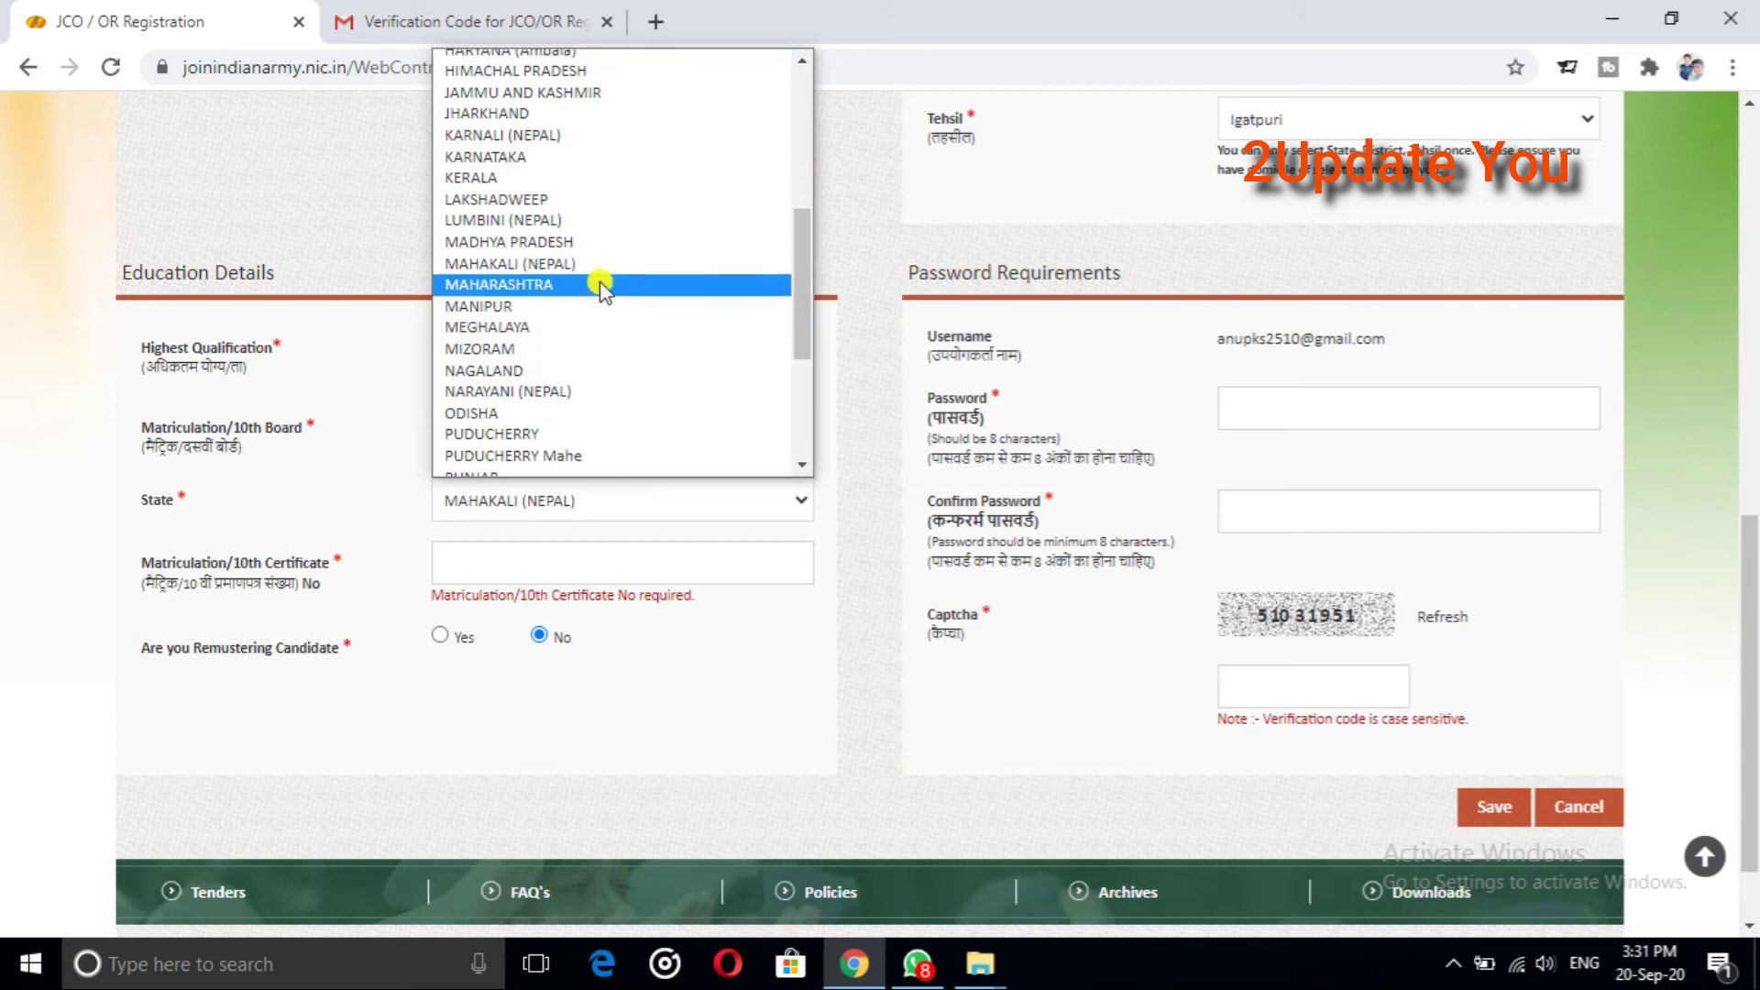
click(601, 285)
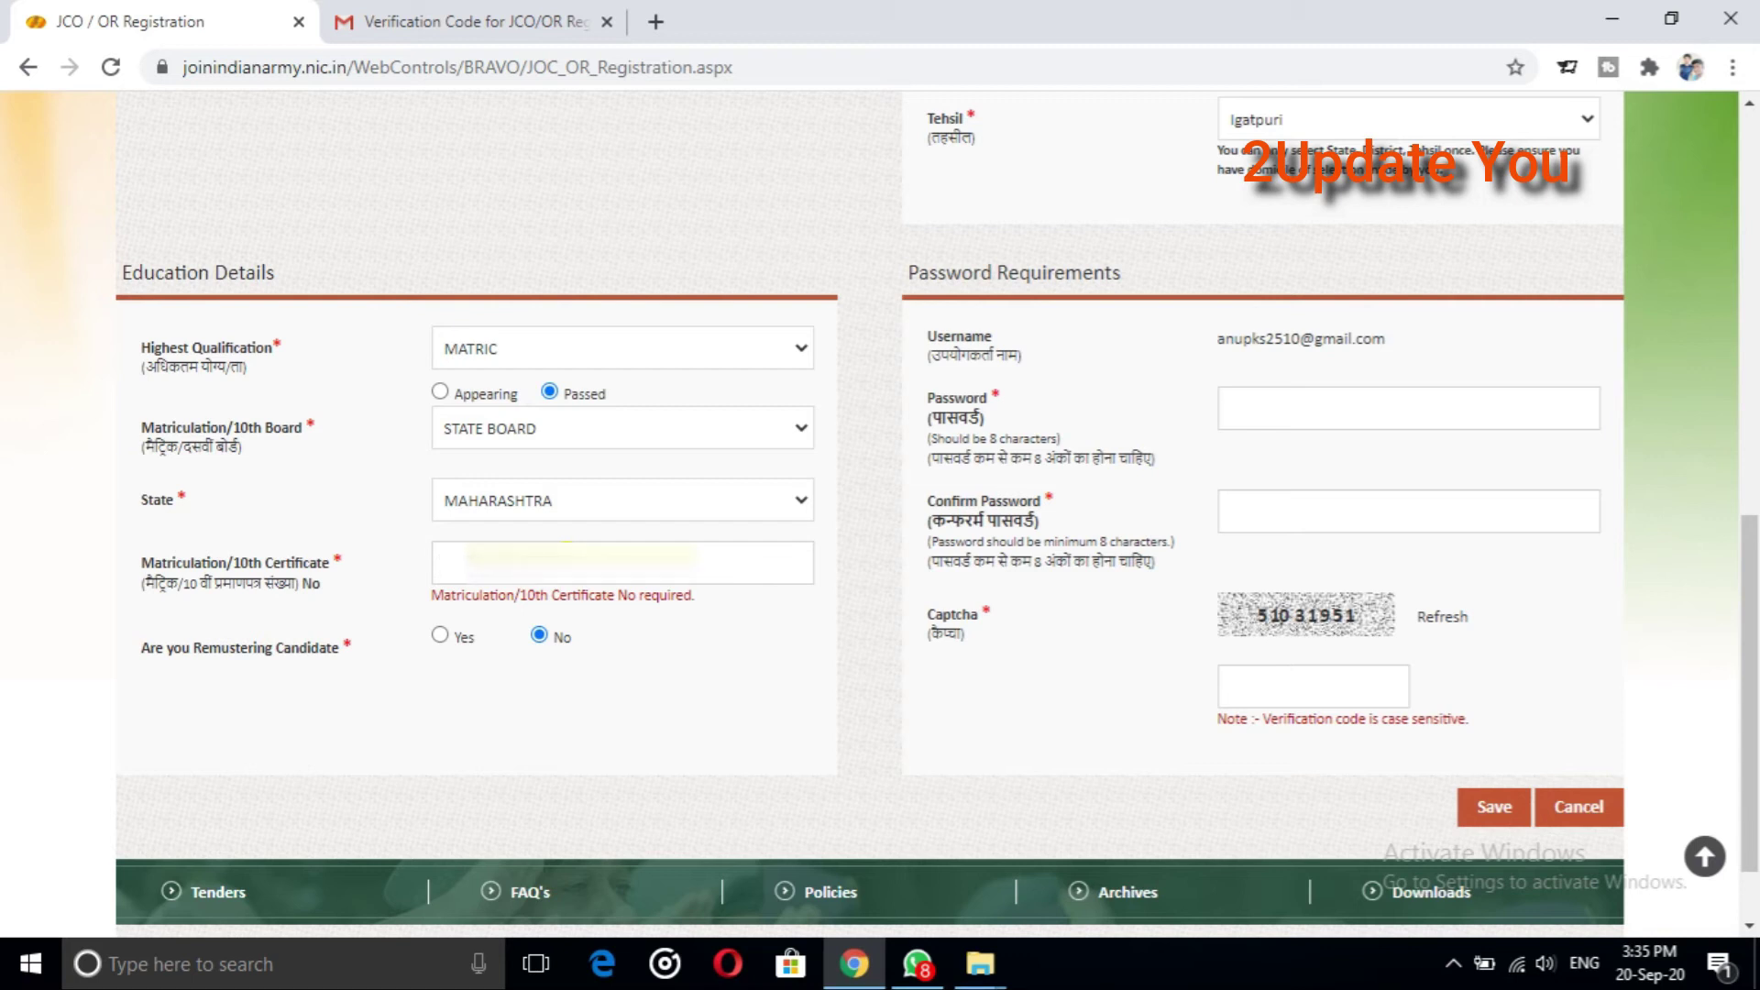
Enter the candidate's certificate number in the Matriculation/10th Certificate field
text(S18)
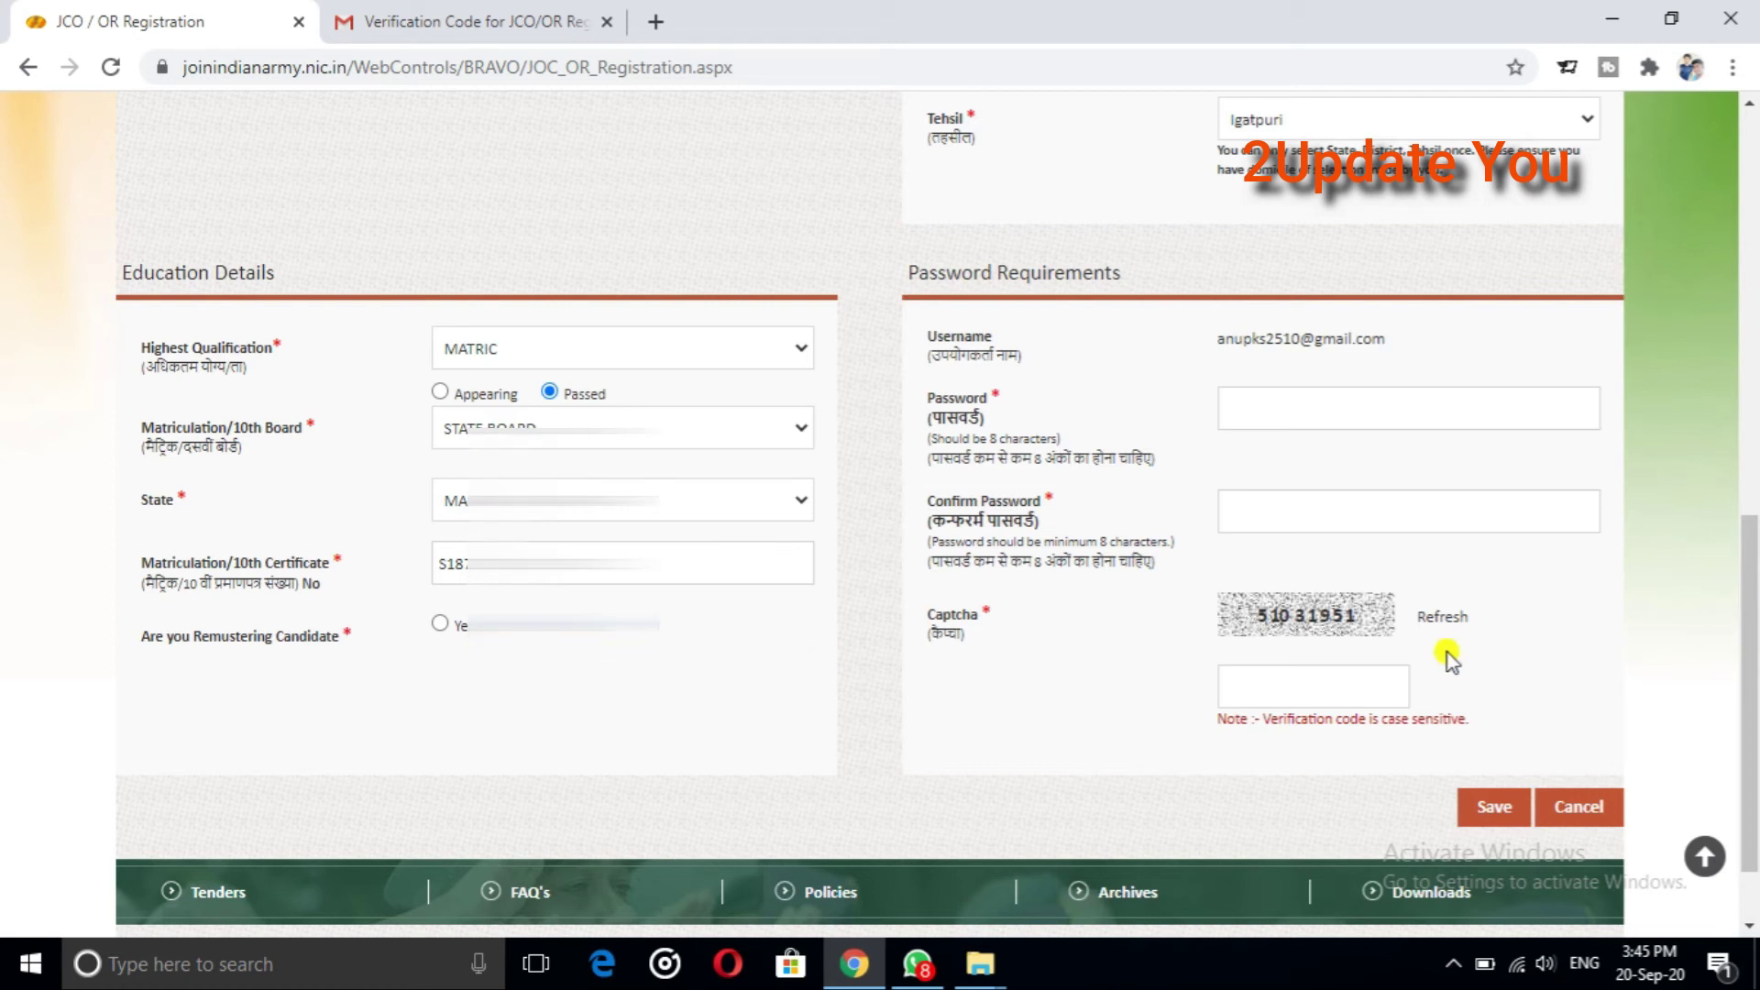
drag(1752, 598, 1754, 566)
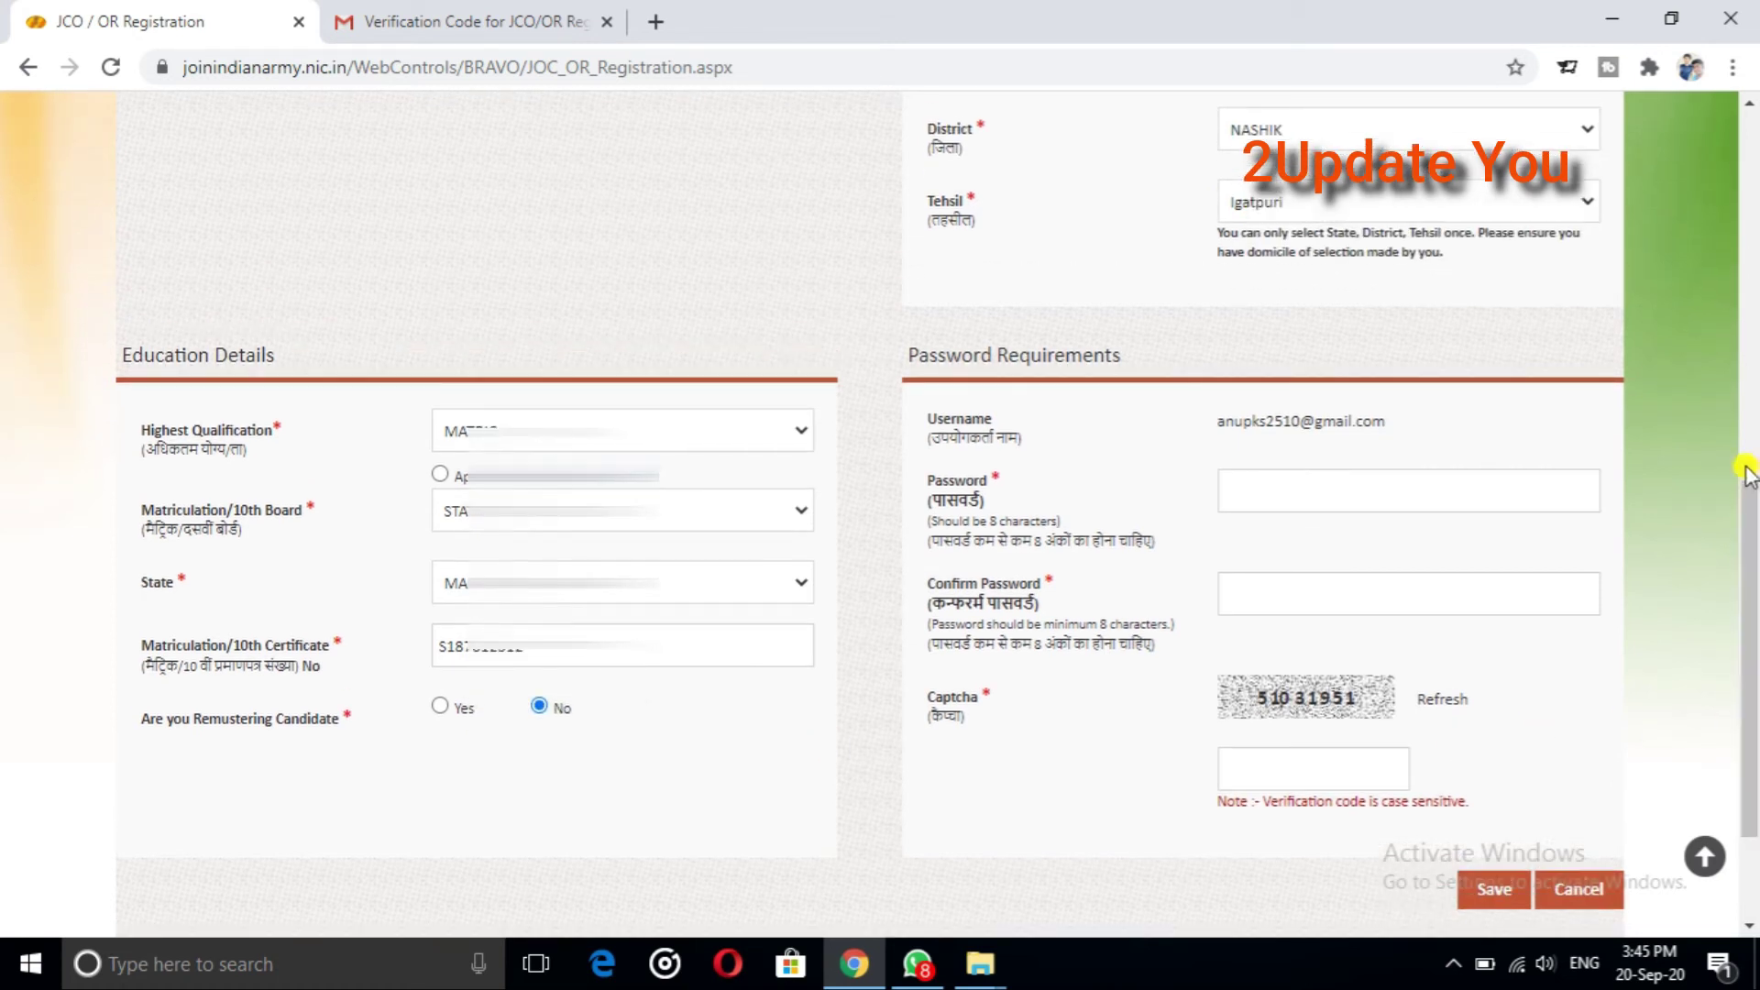
drag(1747, 408, 1740, 700)
click(1357, 309)
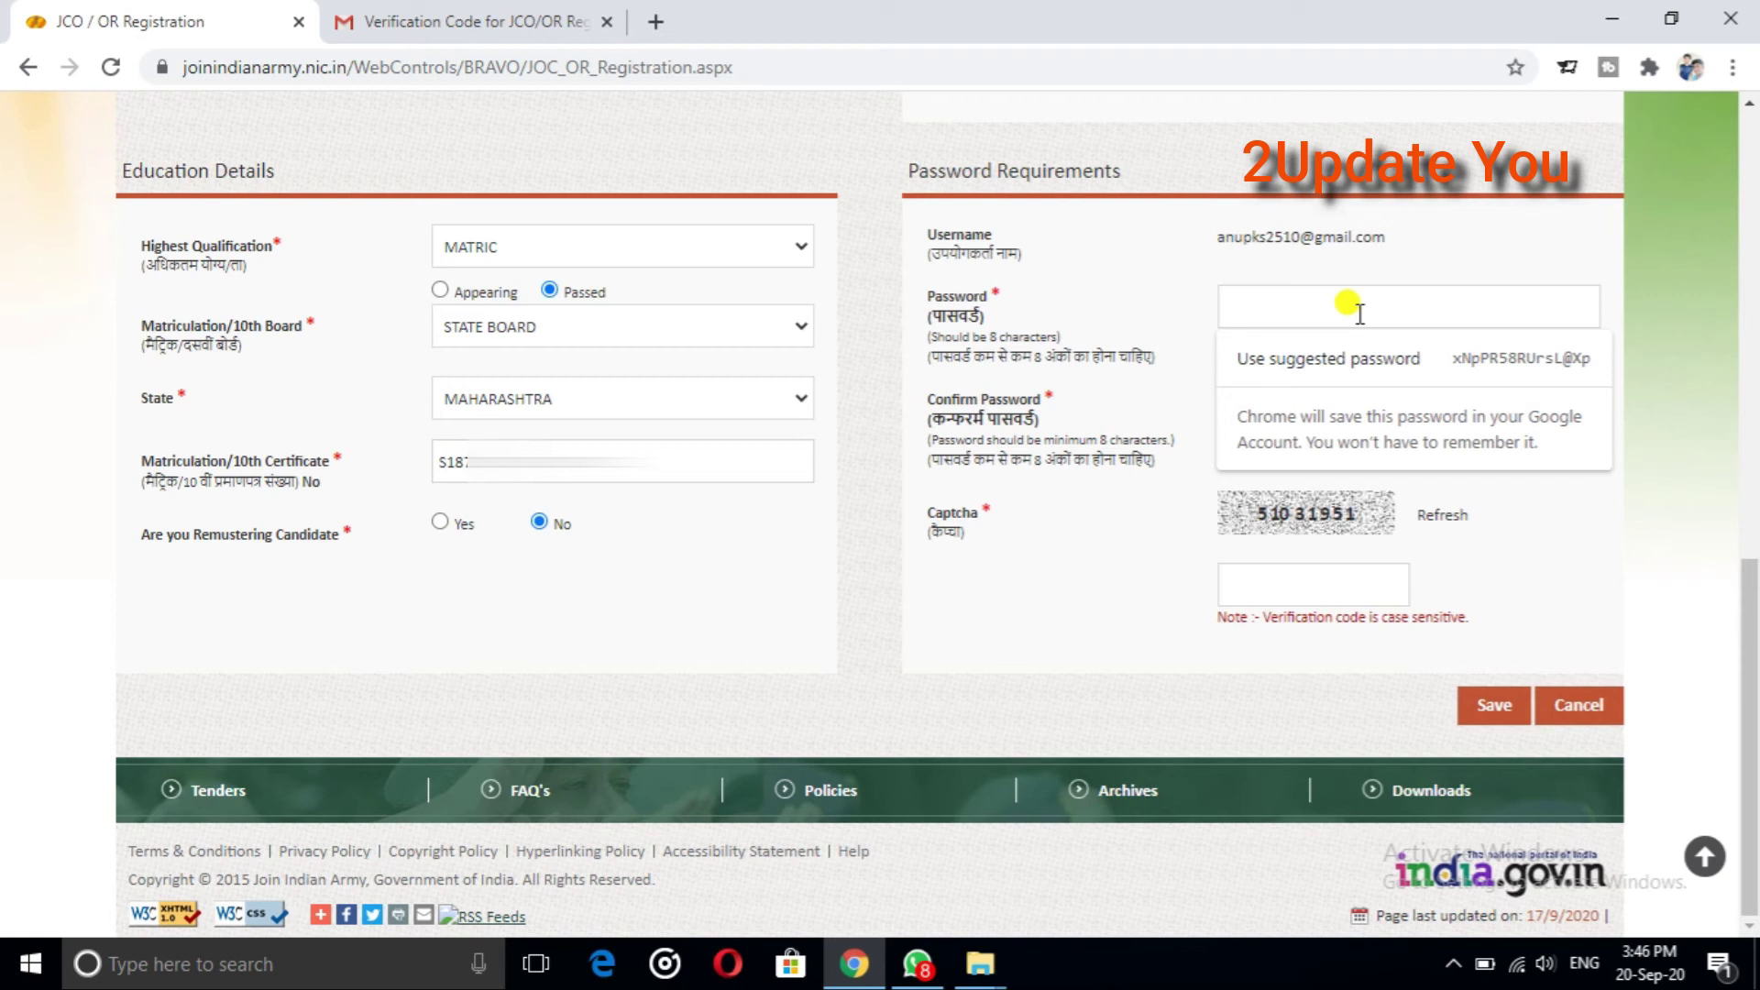
Type the account password into both the Password and Confirm Password fields
text(•••••••)
key(BackSpace)
key(BackSpace)
key(BackSpace)
key(BackSpace)
key(BackSpace)
key(BackSpace)
key(BackSpace)
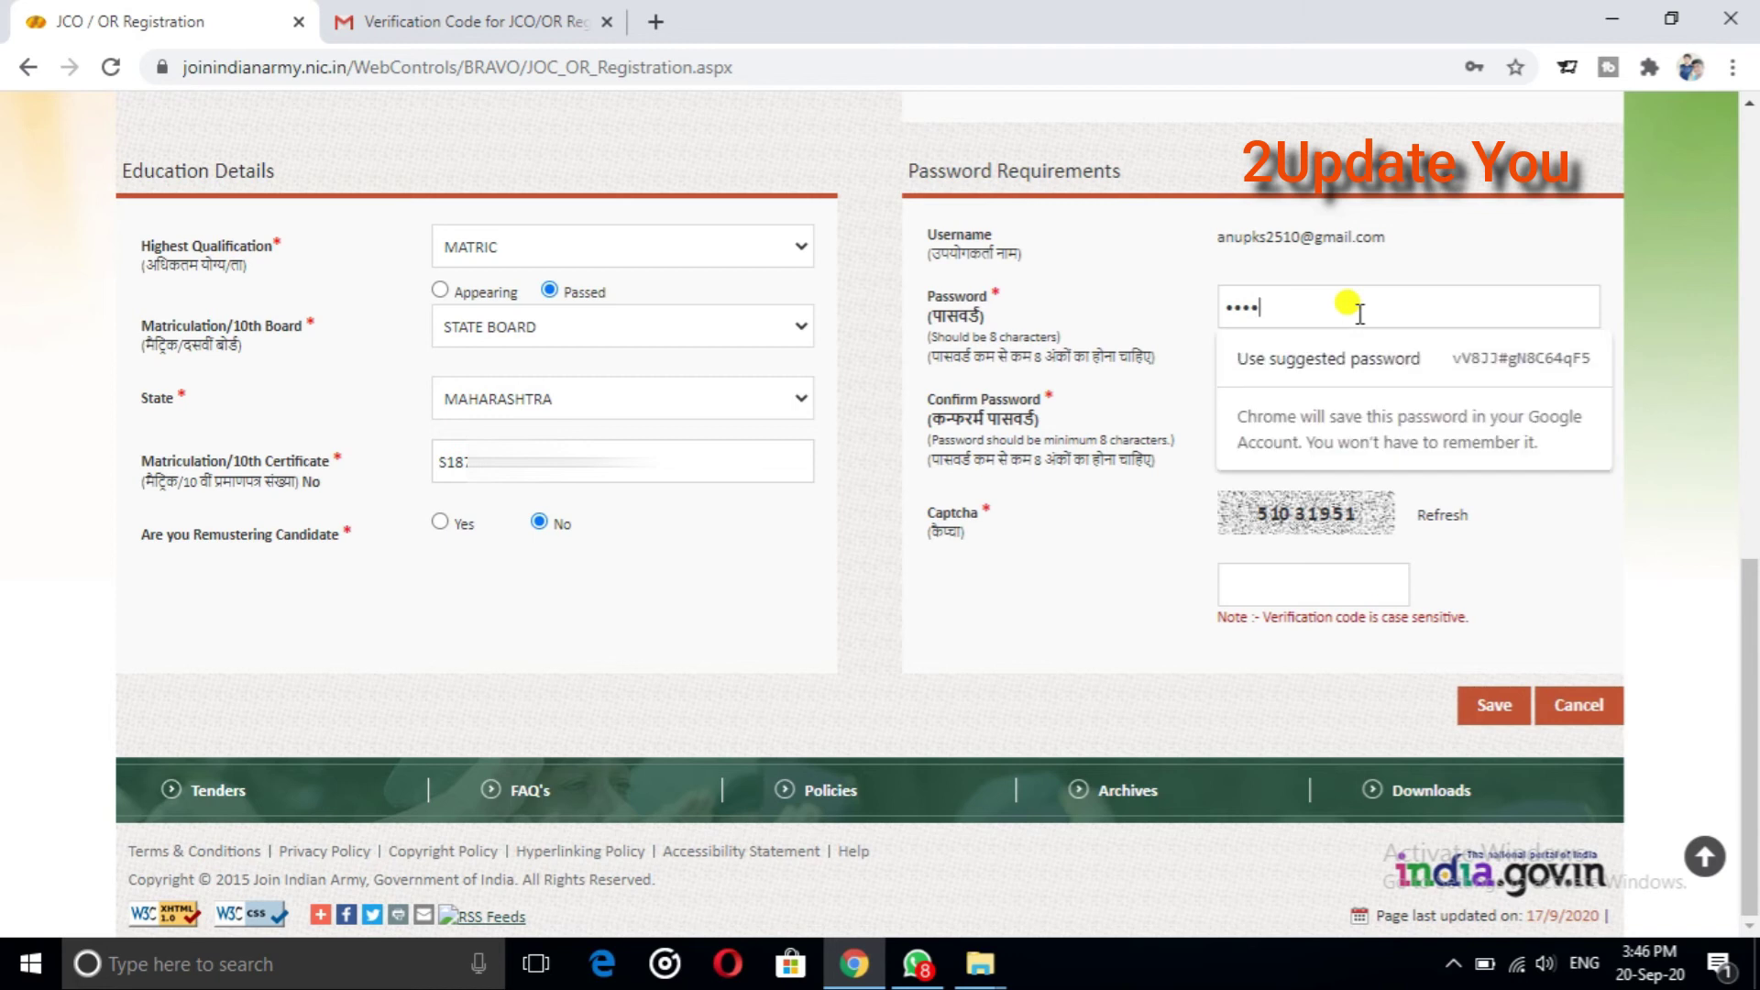
text(••••••)
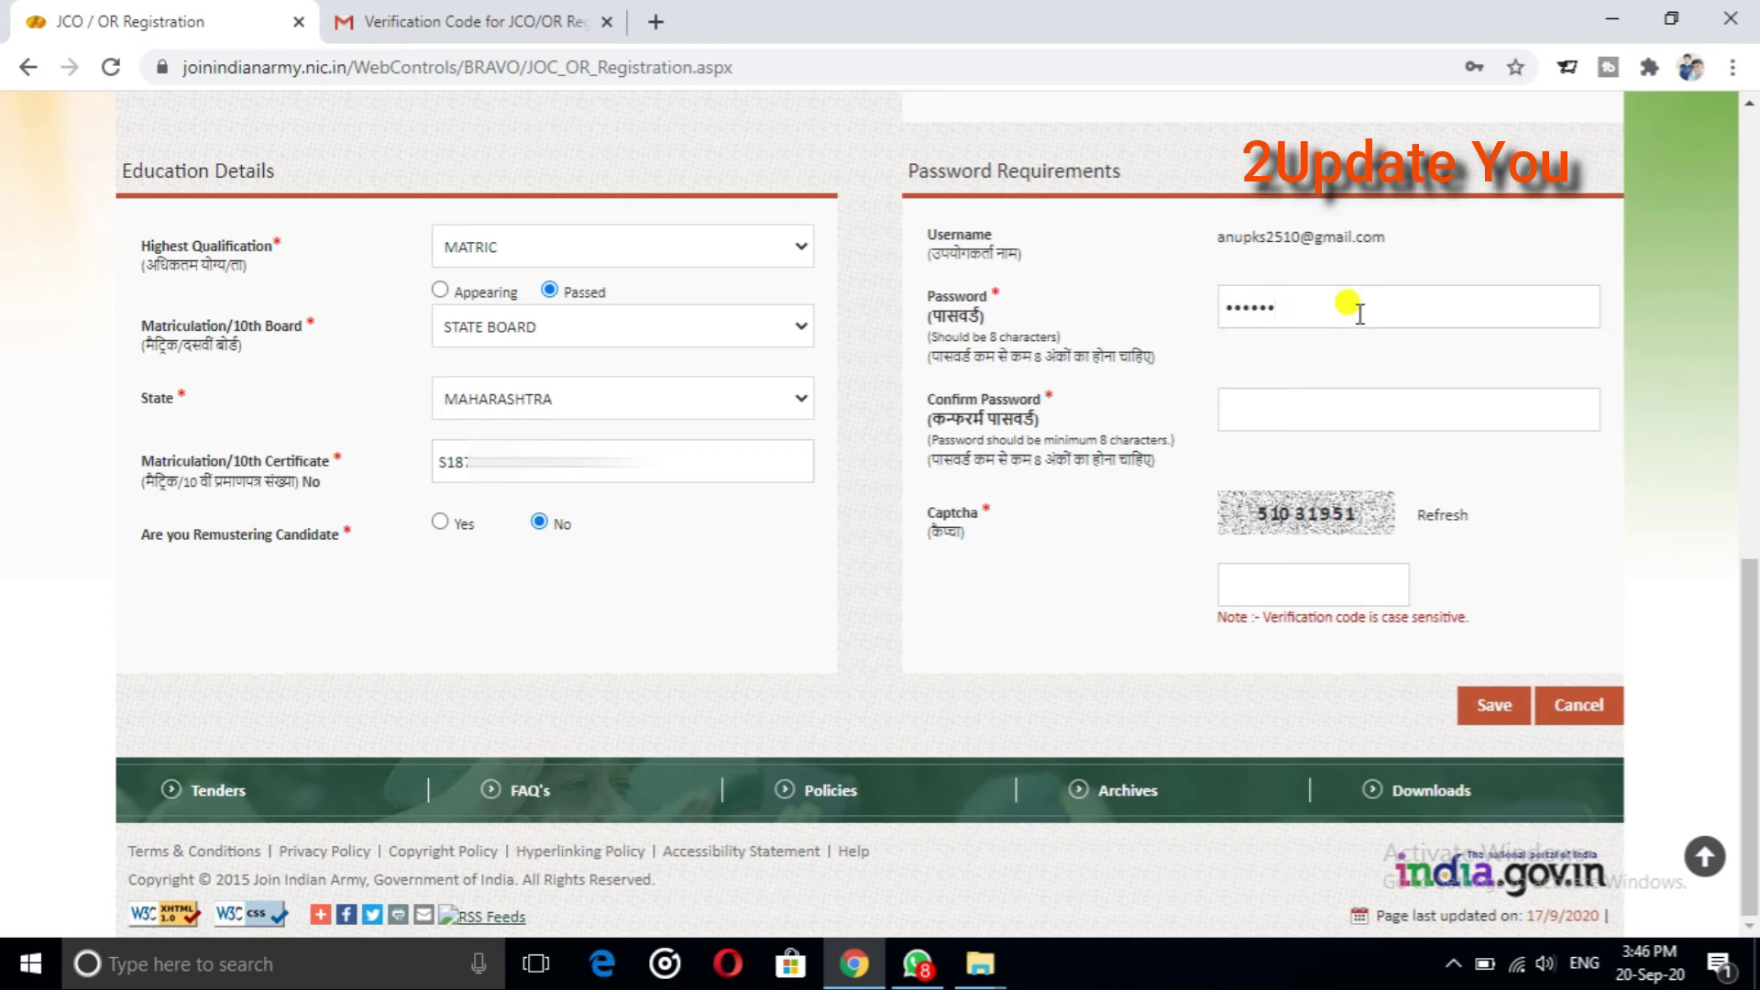
text(••••)
key(Tab)
text(••••••••••)
Refresh the captcha, enter code 9931819, and save the registration form
click(1471, 508)
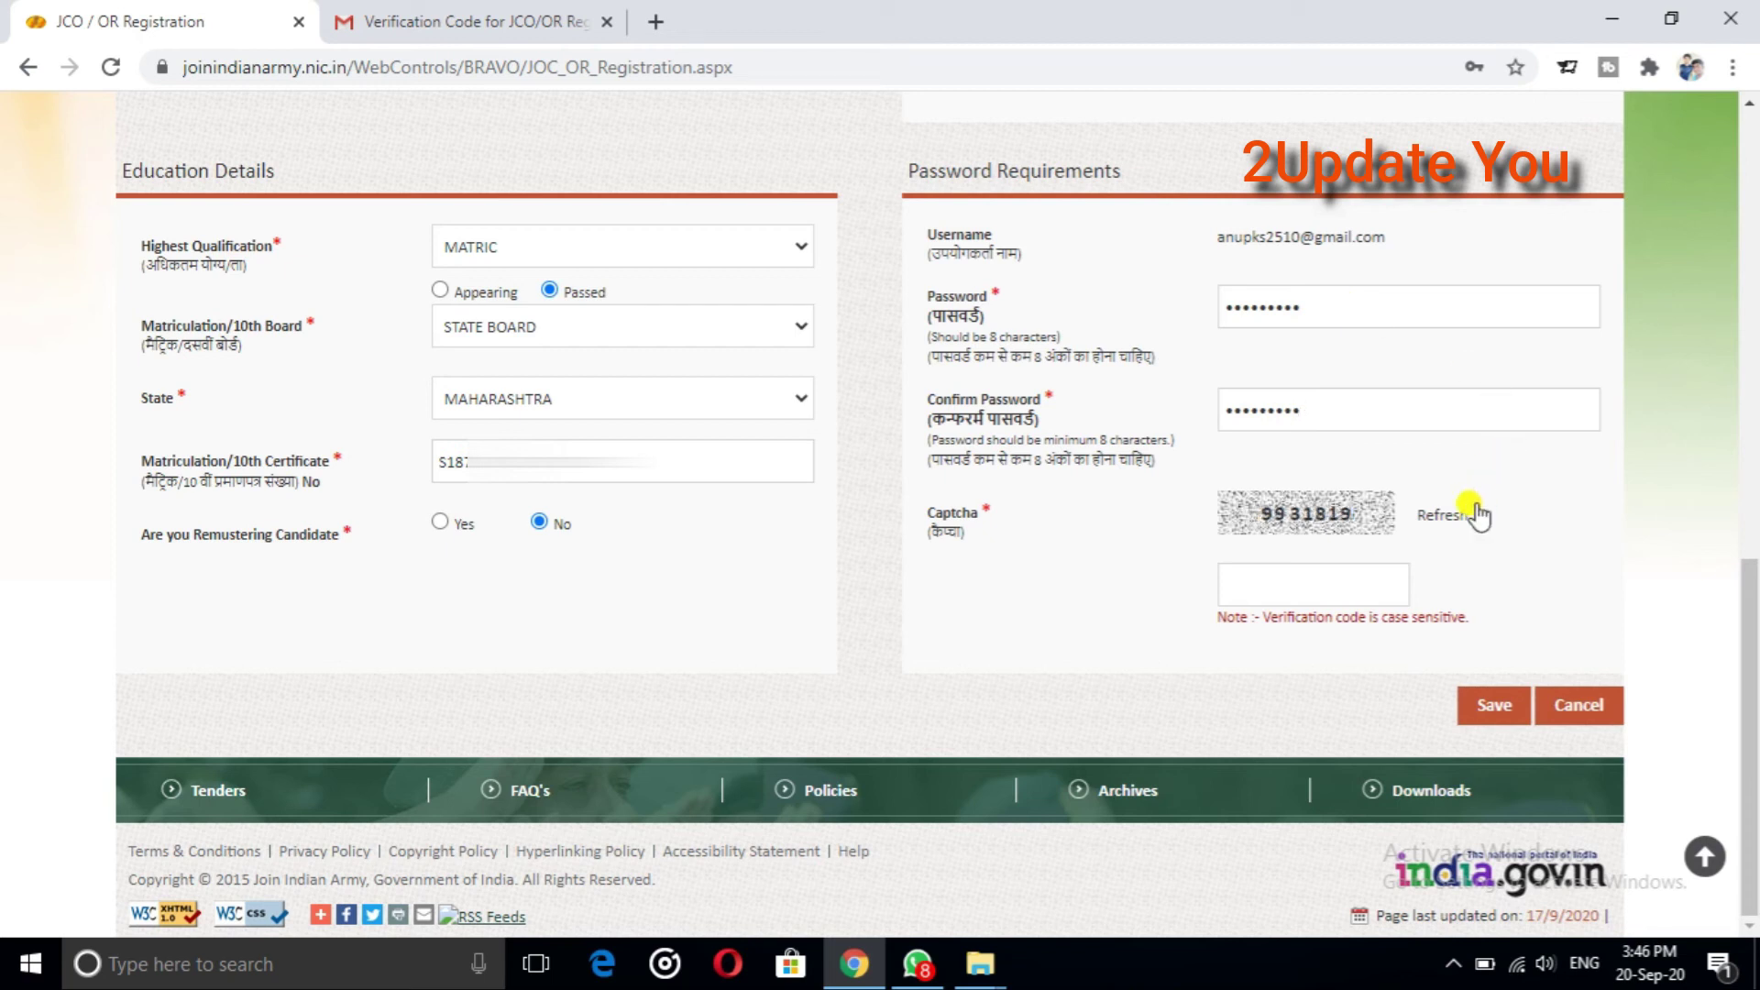
click(1299, 586)
text(9931819)
drag(1750, 605, 1732, 655)
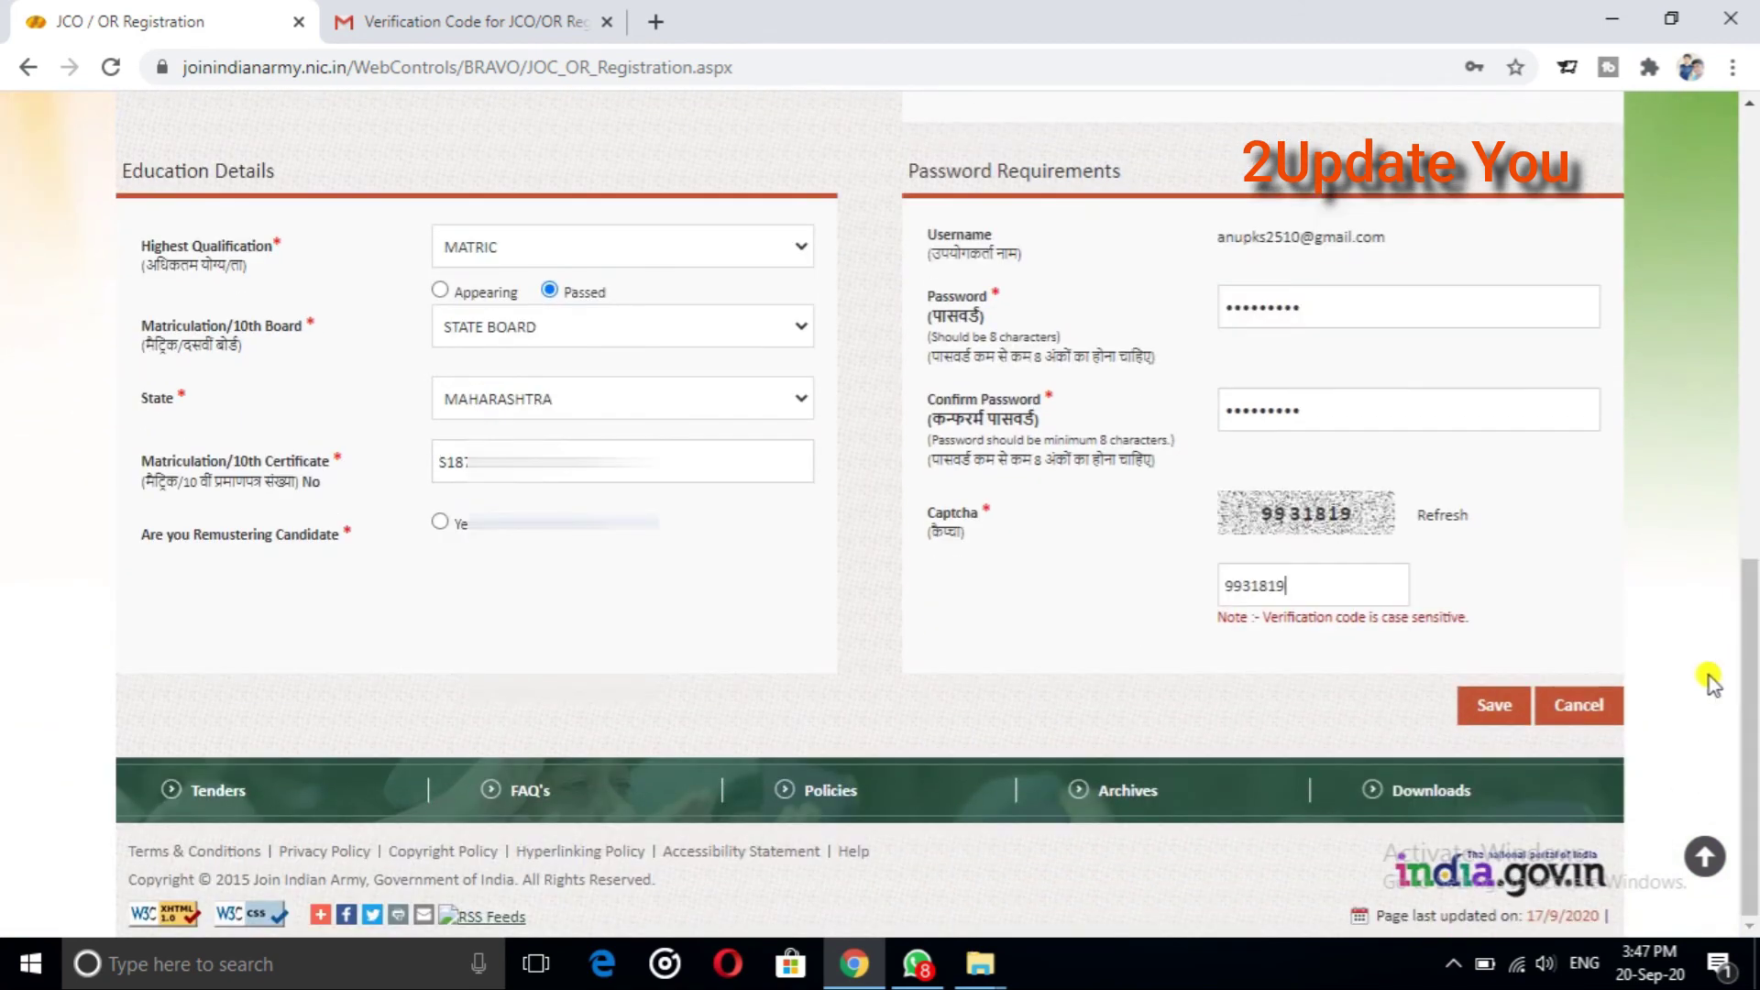
click(1495, 707)
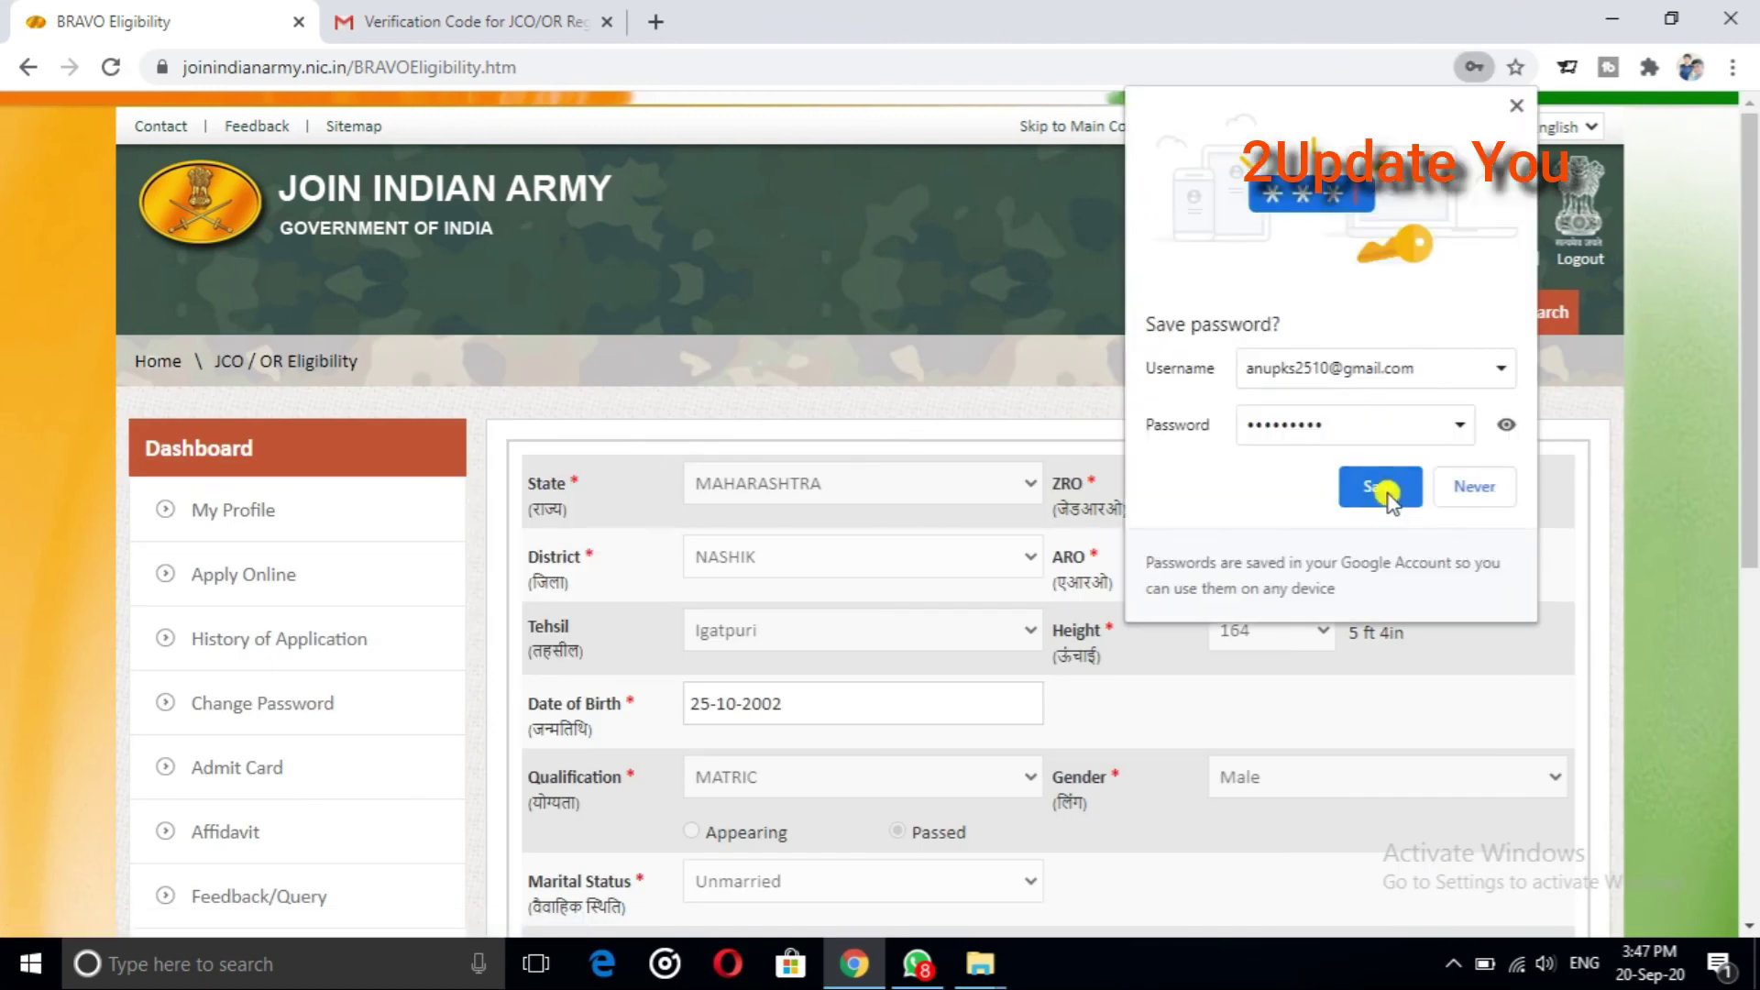
Save the login in Chrome and scroll through the eligibility form to read the height result
click(1382, 487)
drag(1751, 403, 1753, 557)
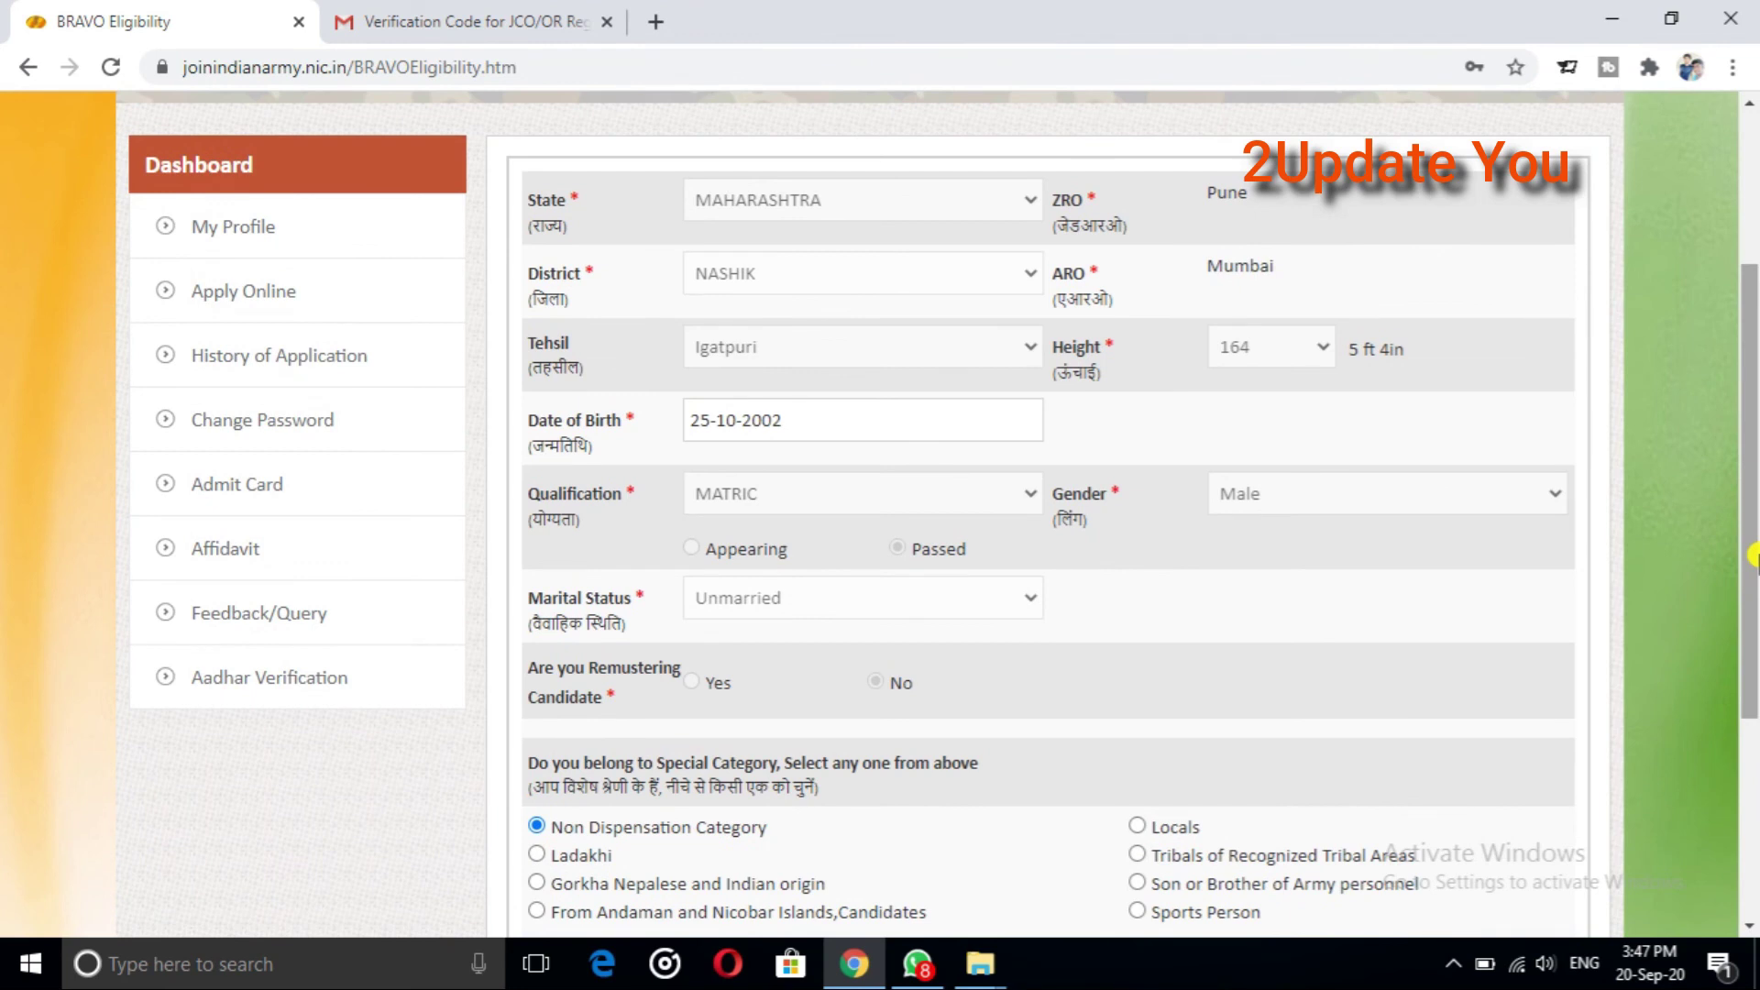
drag(1753, 486, 1729, 430)
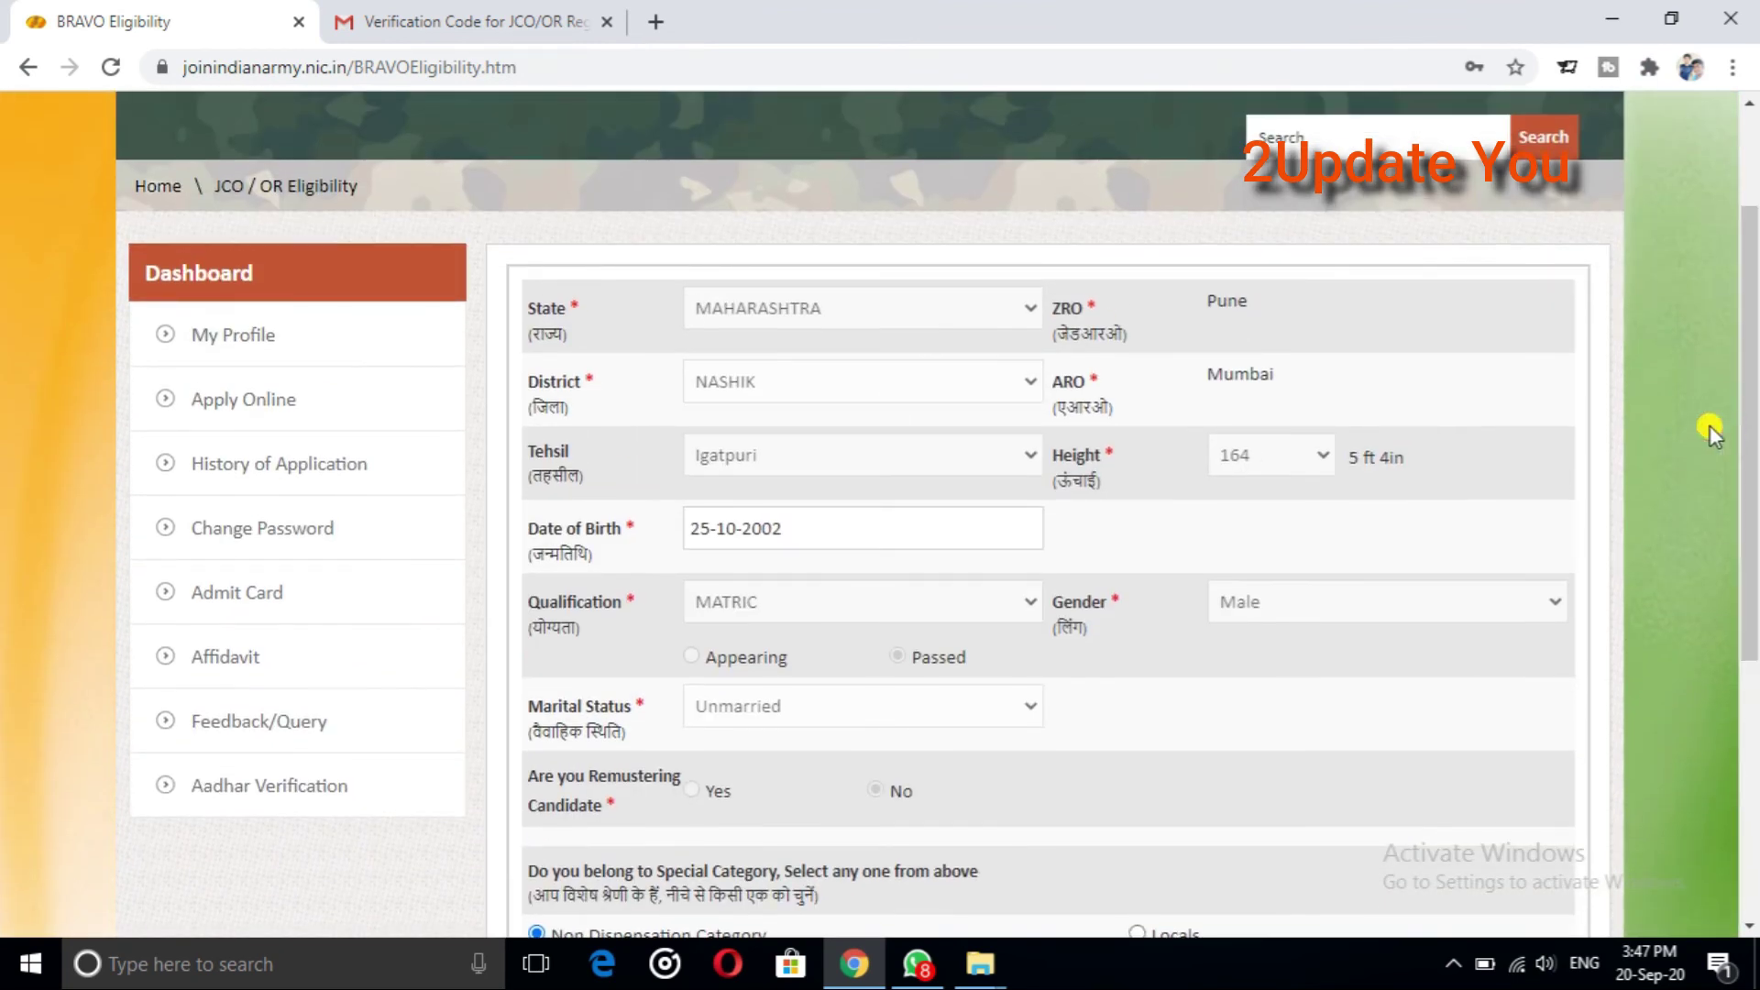
Open My Profile and scroll through the candidate's Personal Details
click(241, 326)
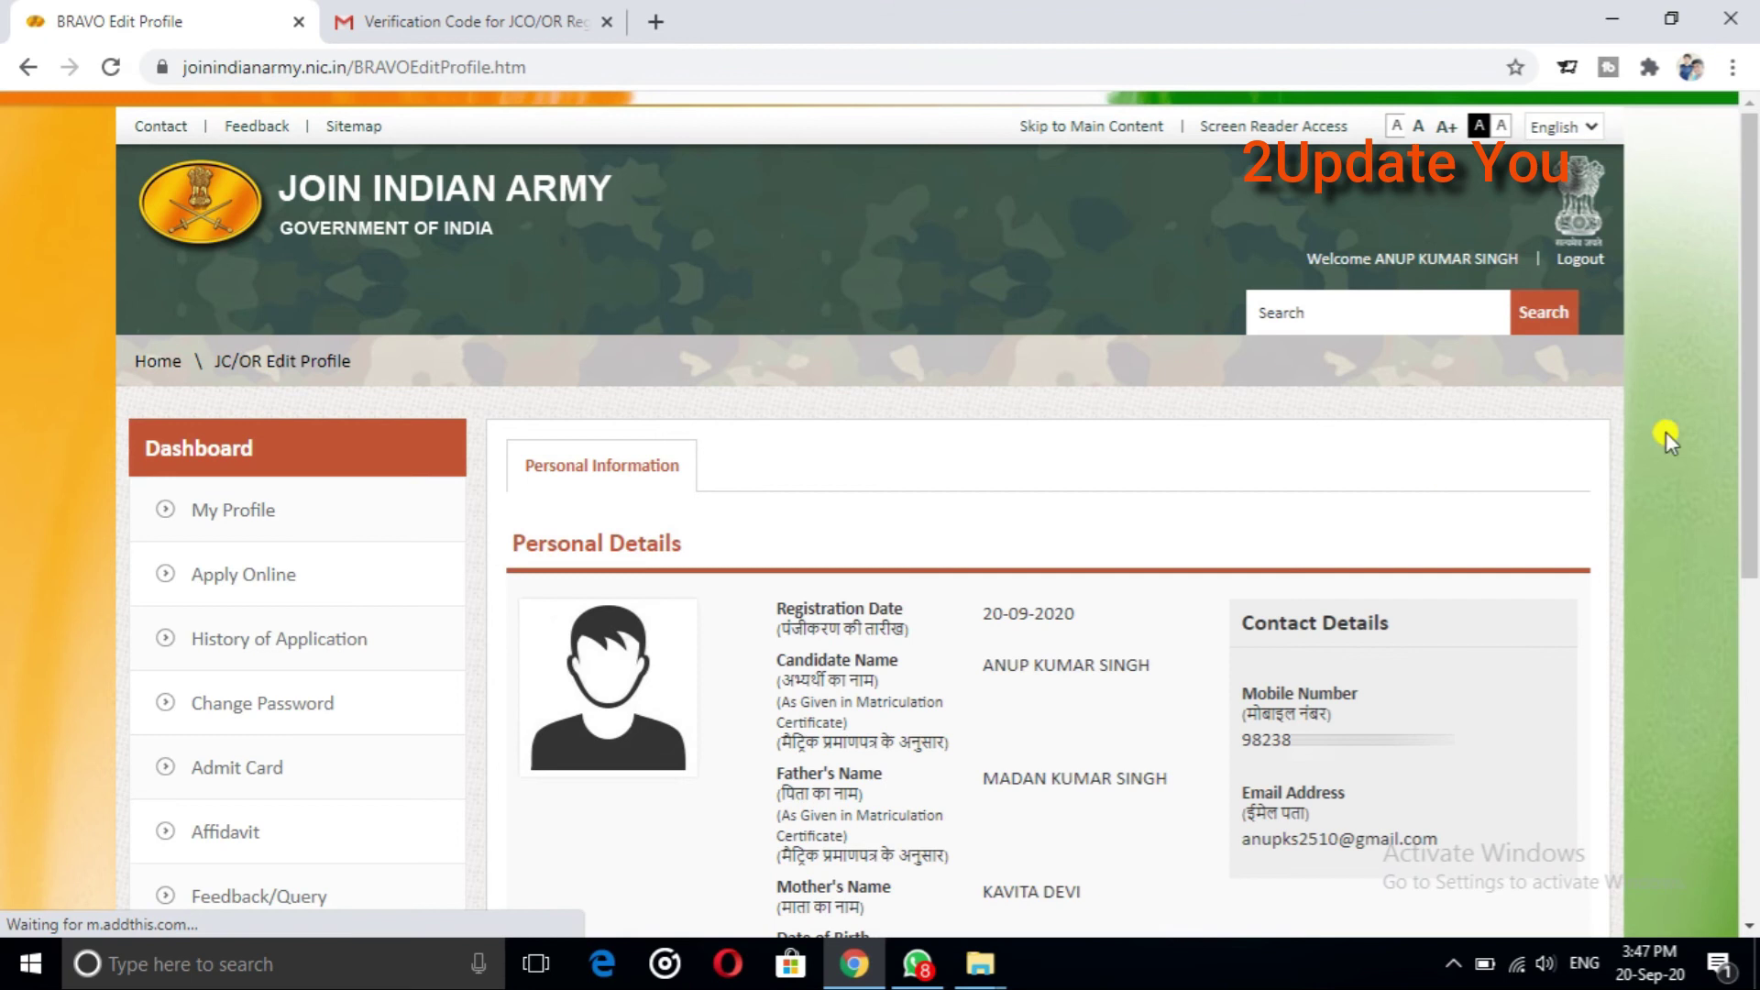
drag(1744, 257, 1751, 468)
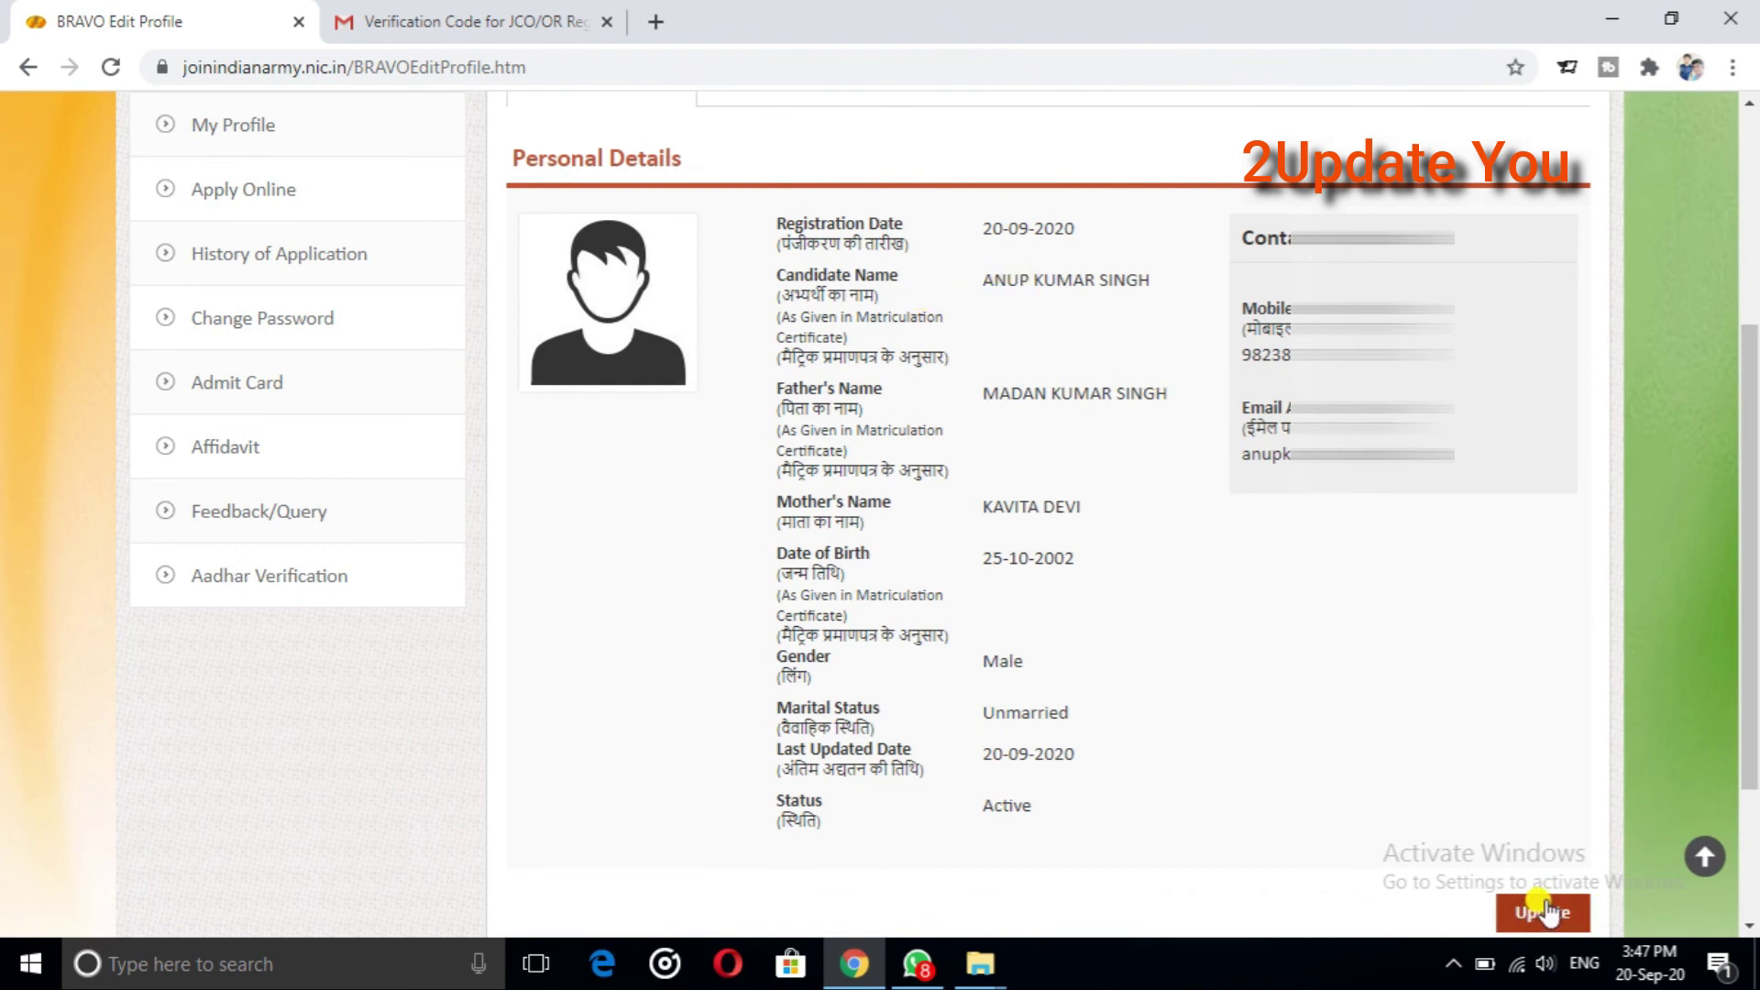
drag(1740, 651, 1753, 534)
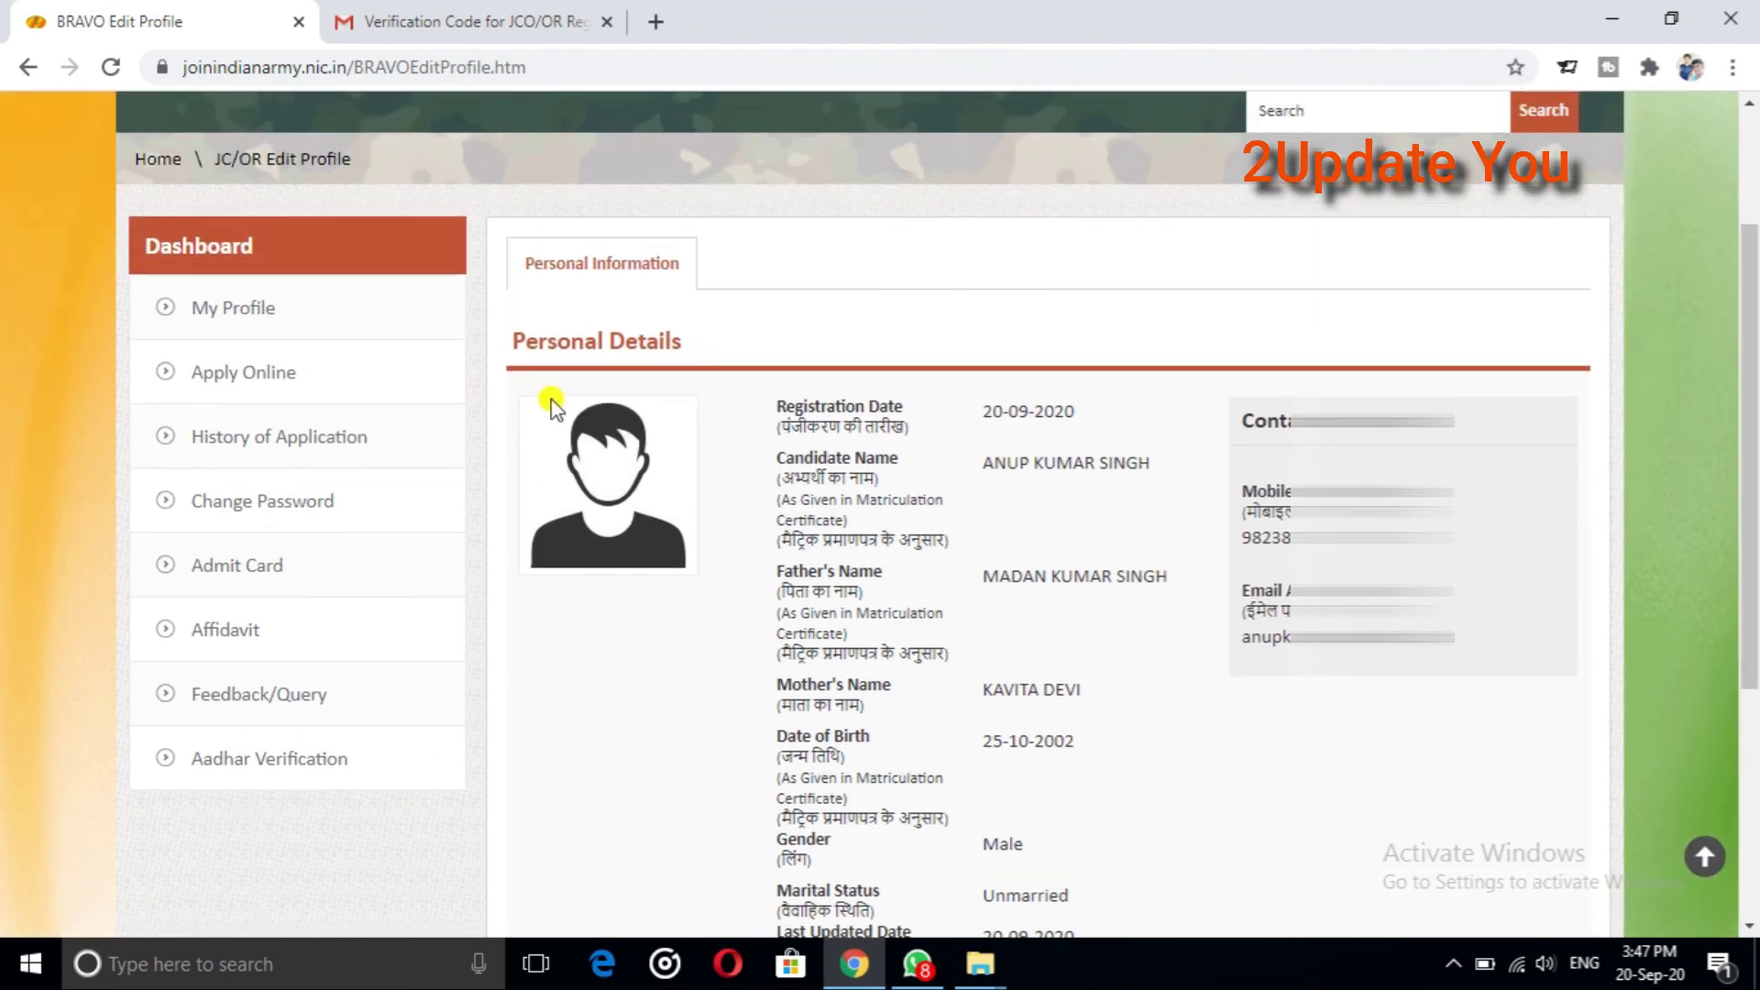
Go to Apply Online and scroll to the Check Eligibility result showing 'not eligible as height criteria'
click(247, 374)
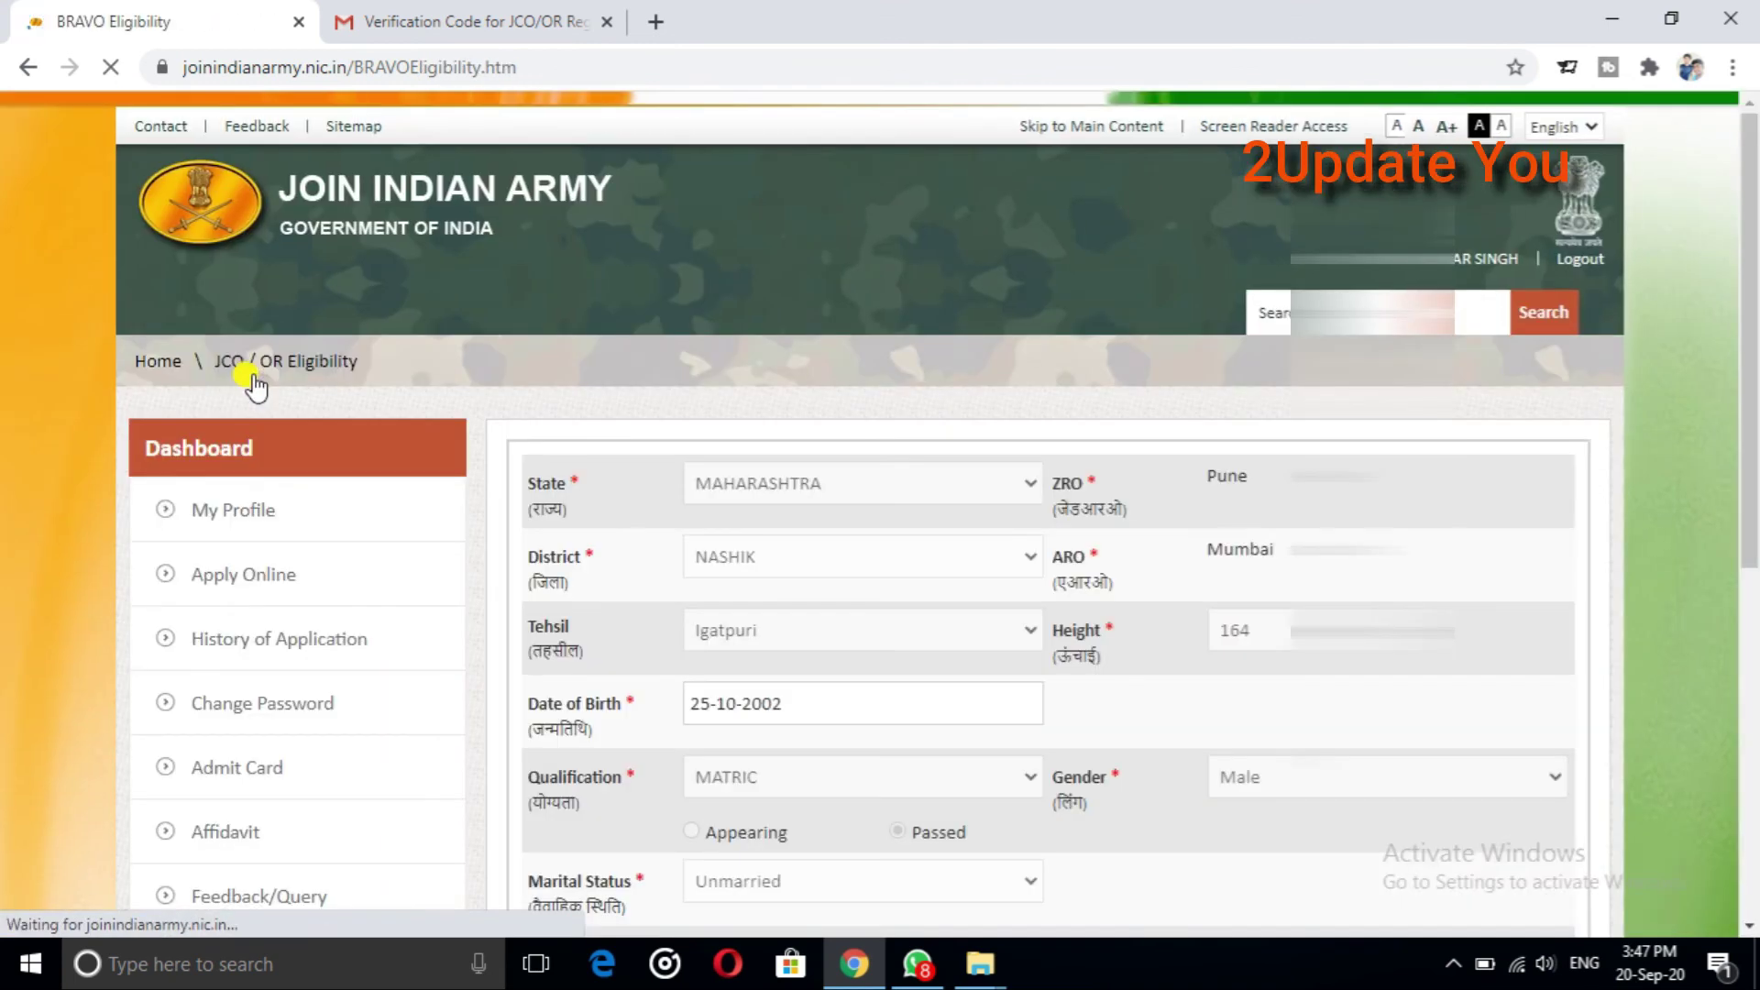
drag(1750, 234, 1740, 676)
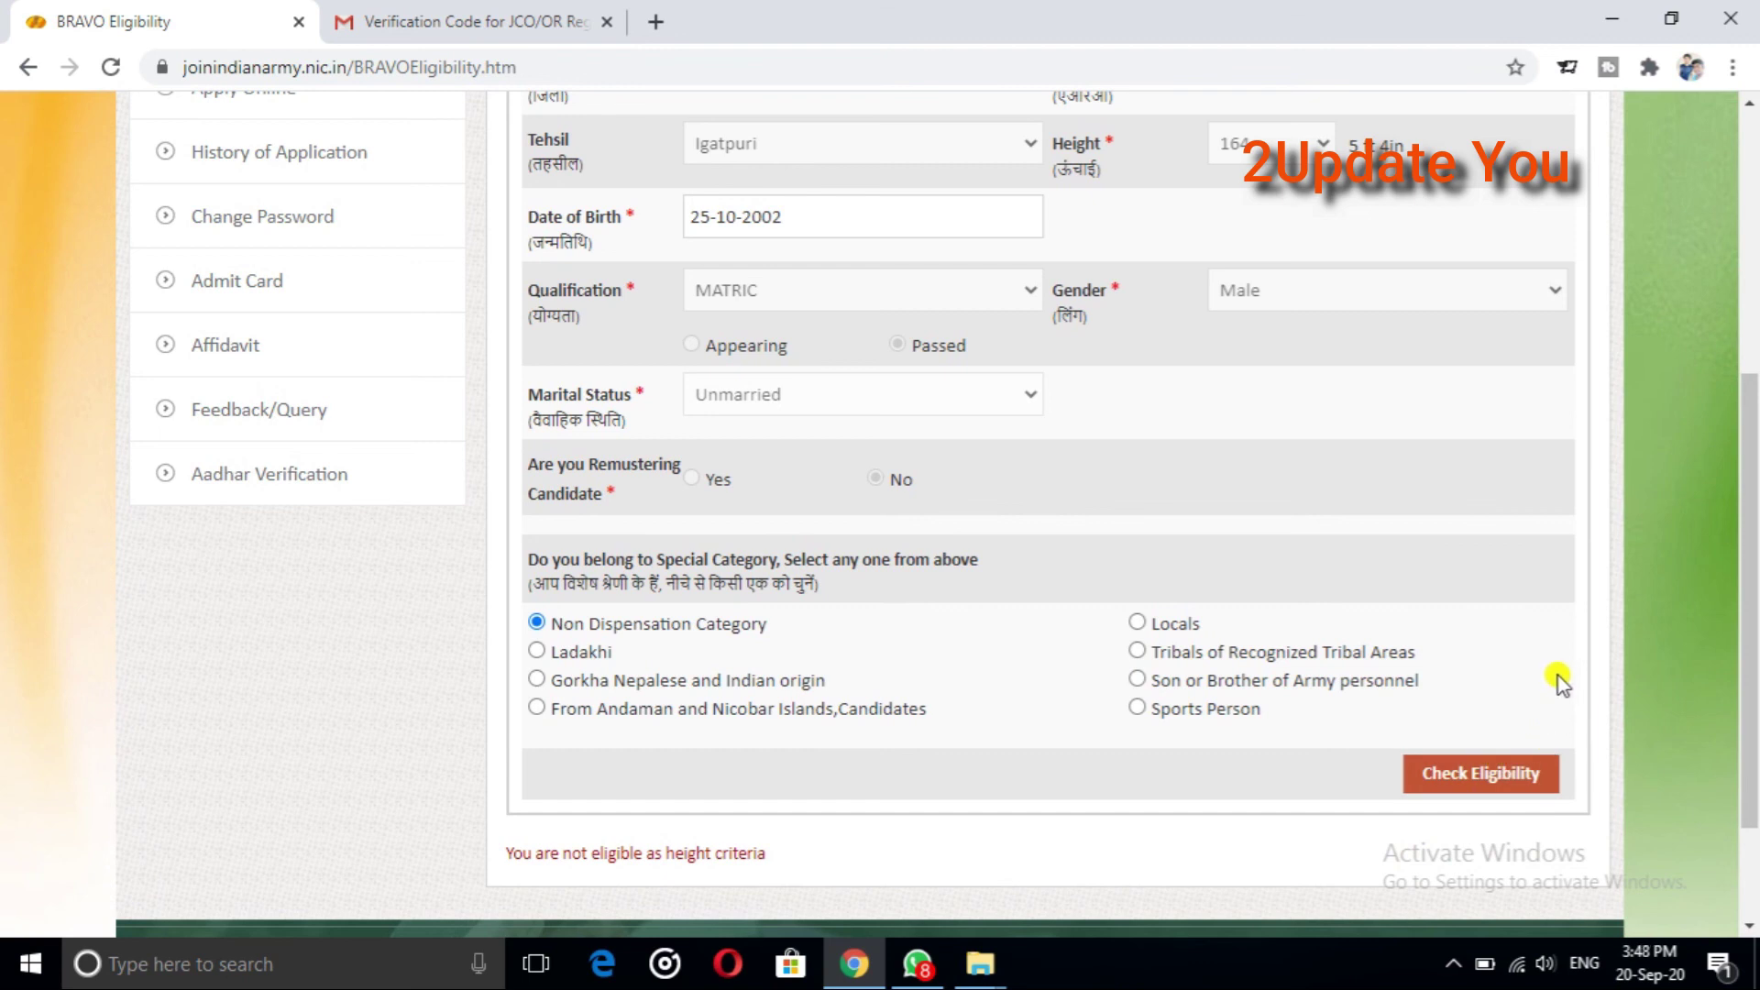
drag(1747, 385, 1747, 400)
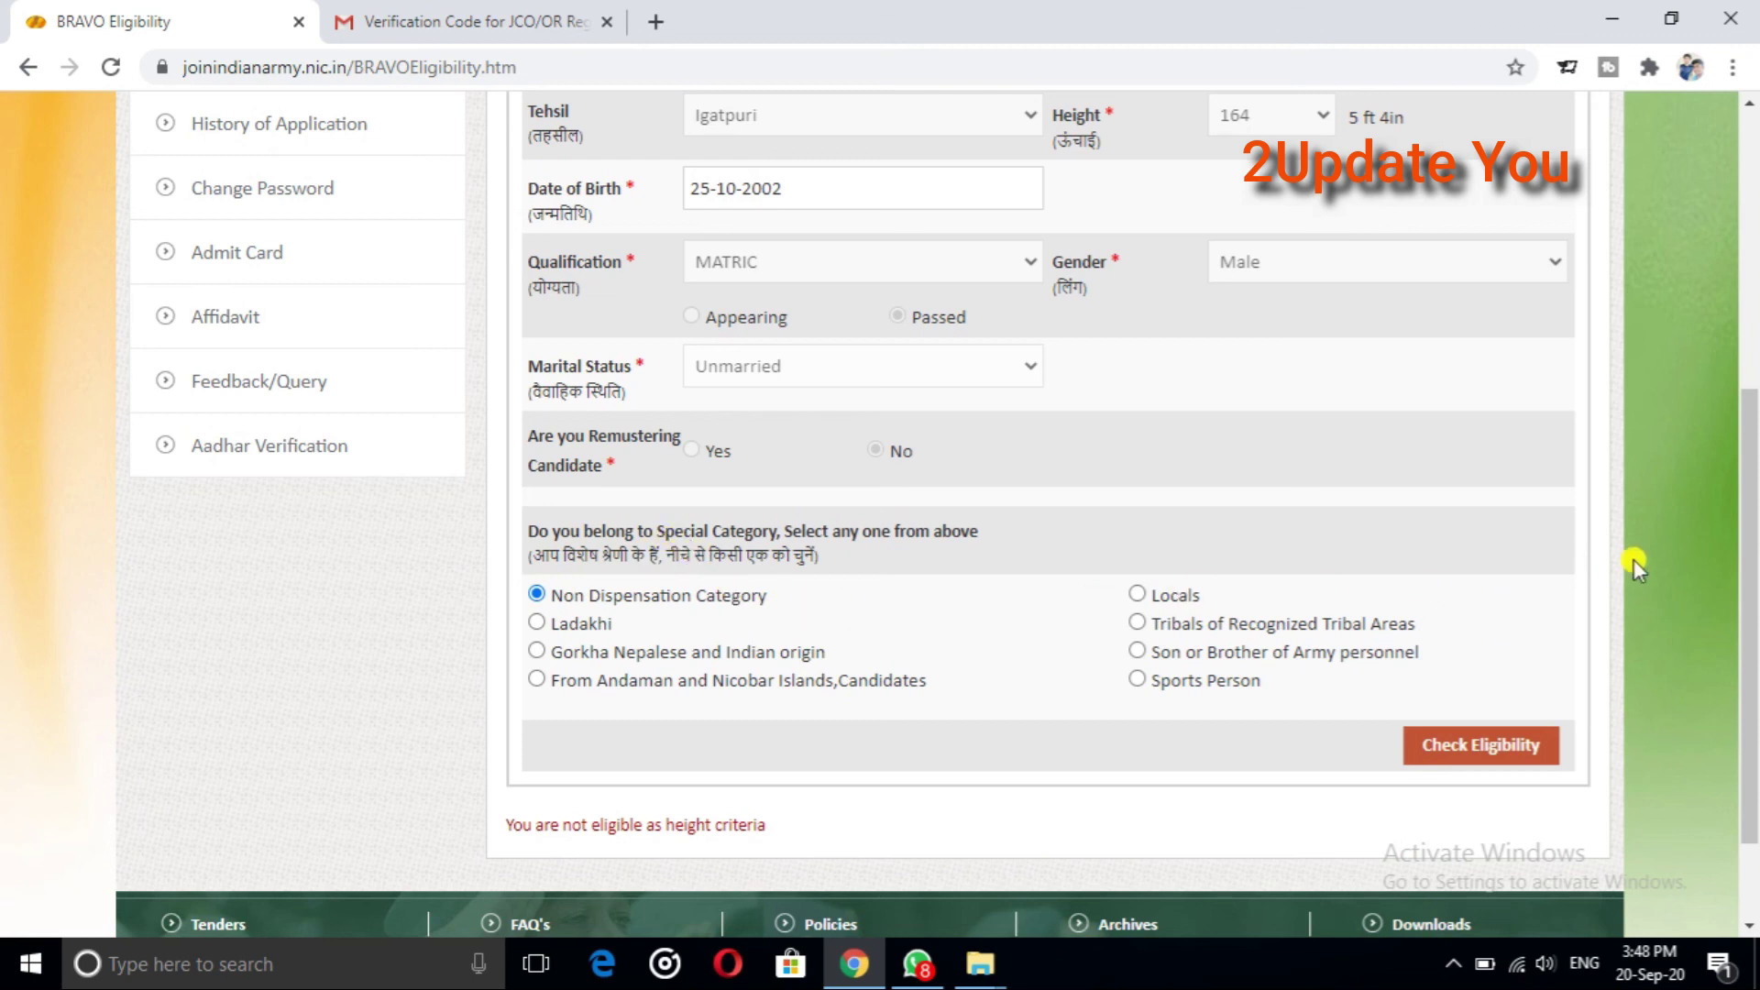
drag(1741, 503, 1741, 574)
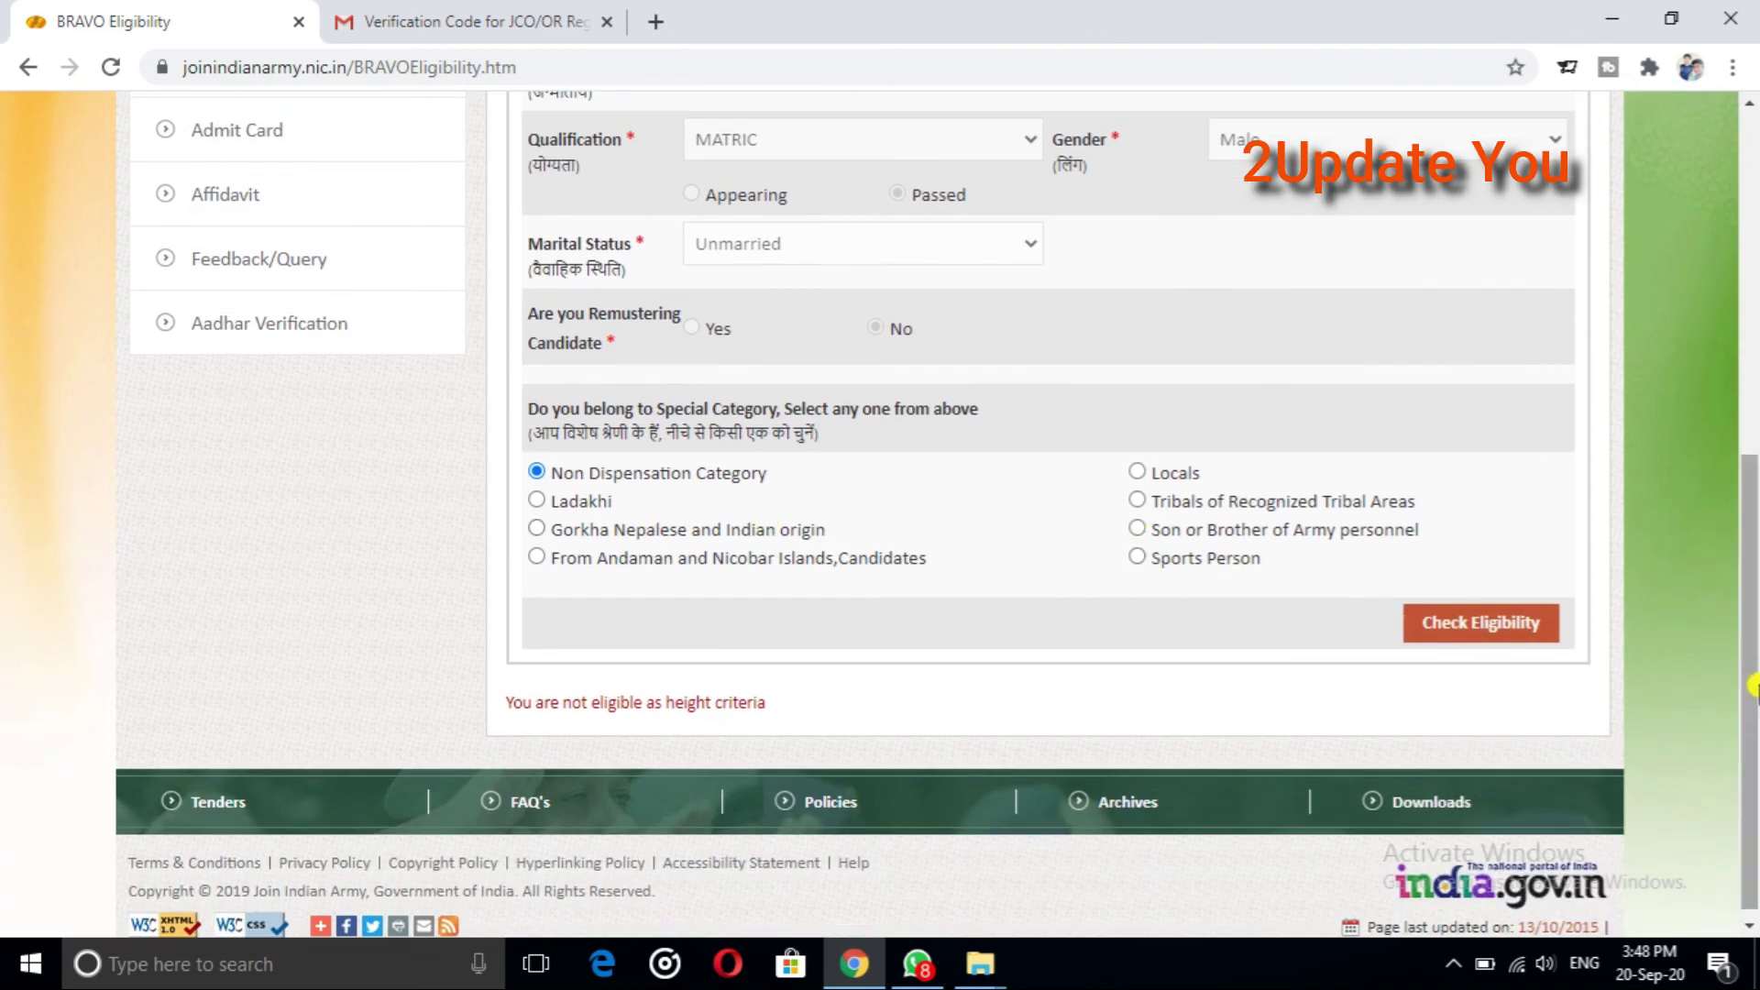
drag(1753, 685, 1731, 346)
scroll(790, 495, down, 1)
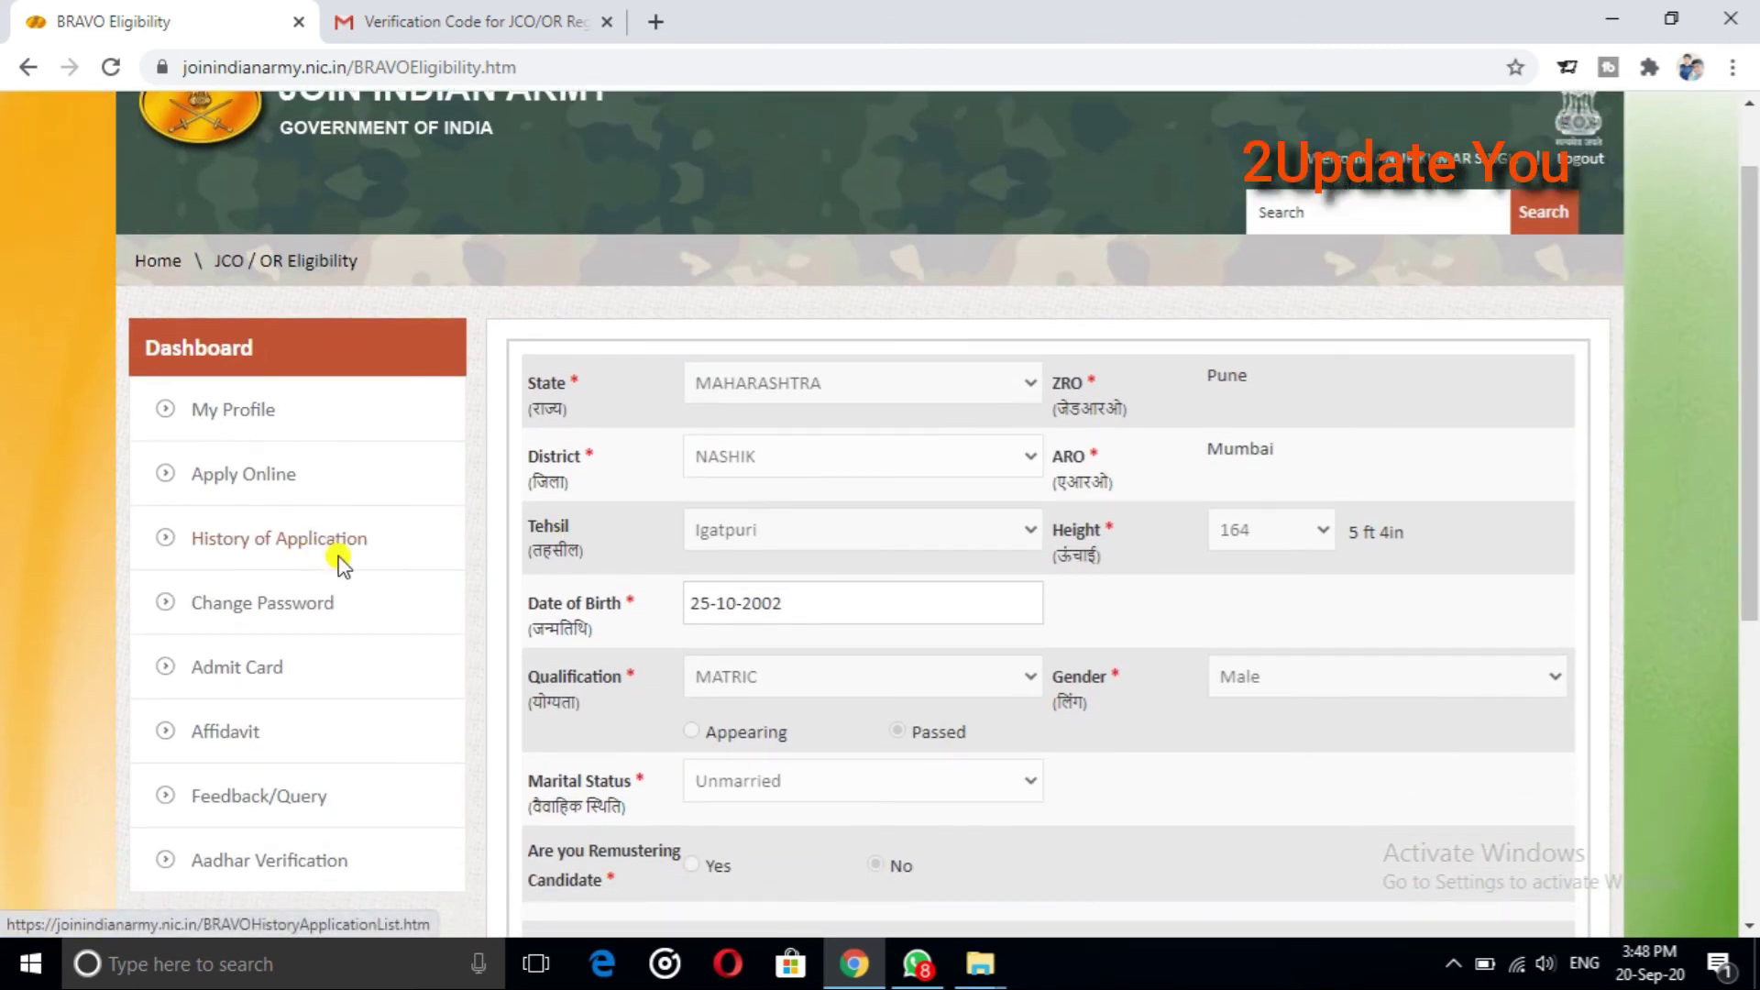
scroll(1753, 584, down, 2)
drag(1753, 584, 1753, 360)
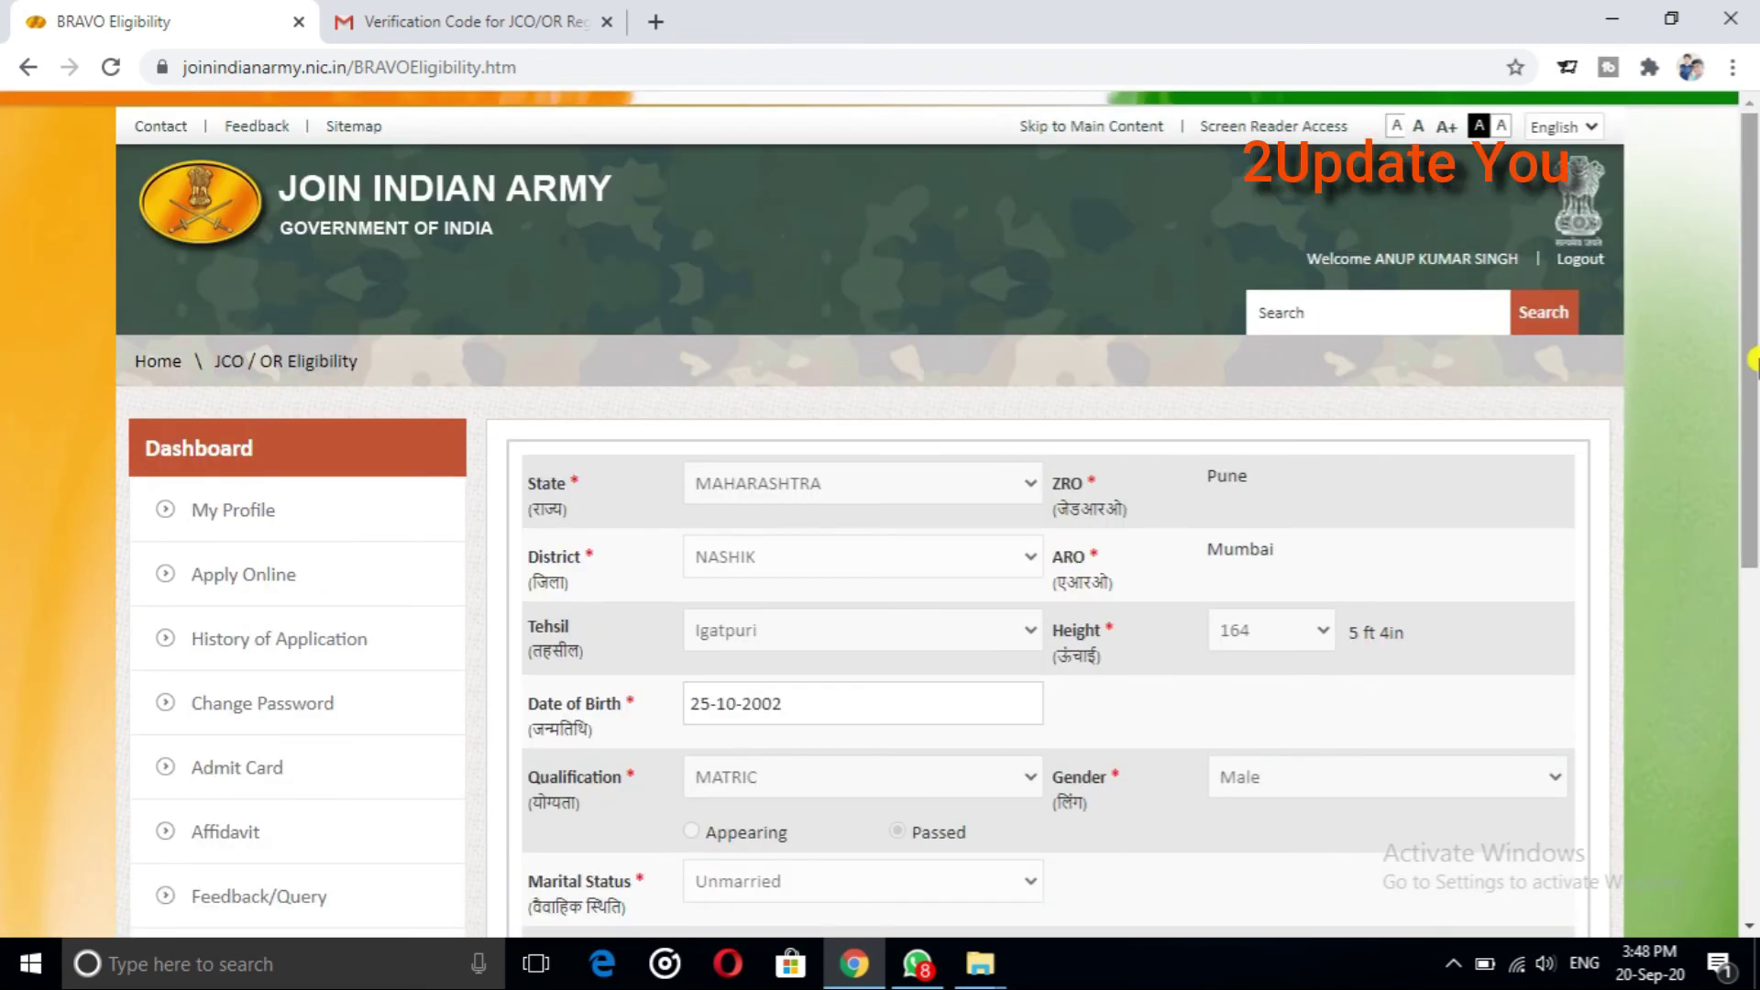
drag(1753, 381, 1753, 449)
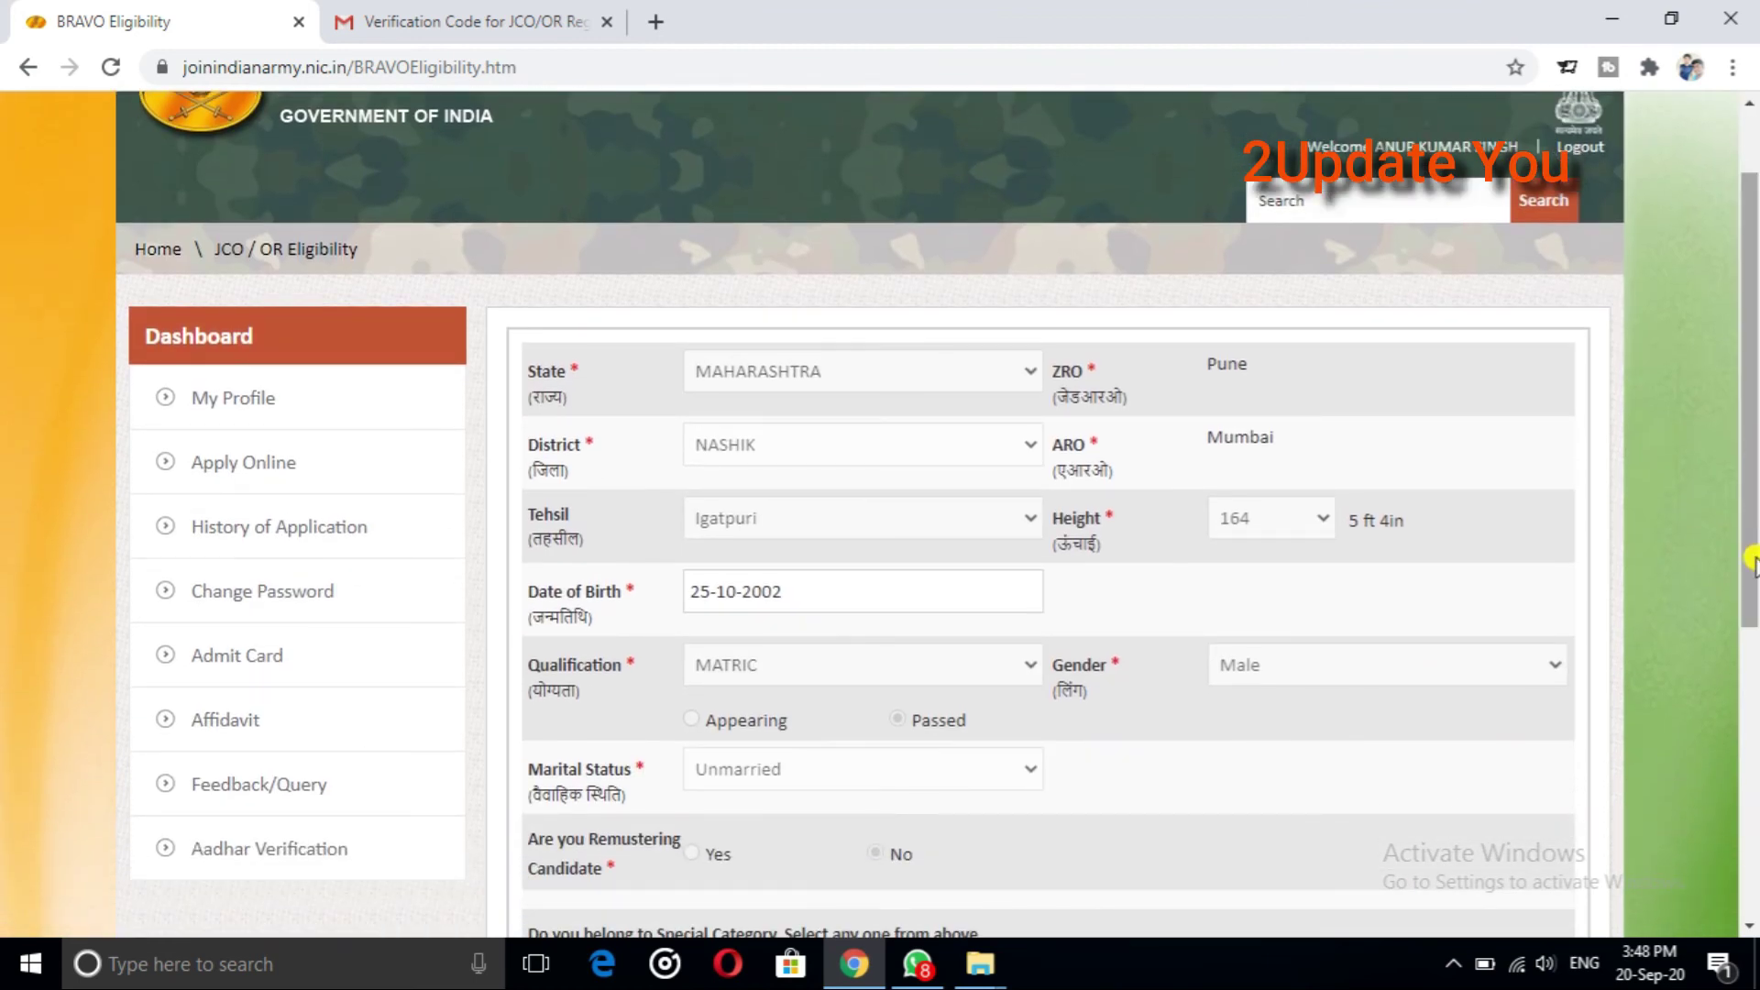
drag(1752, 449, 1753, 512)
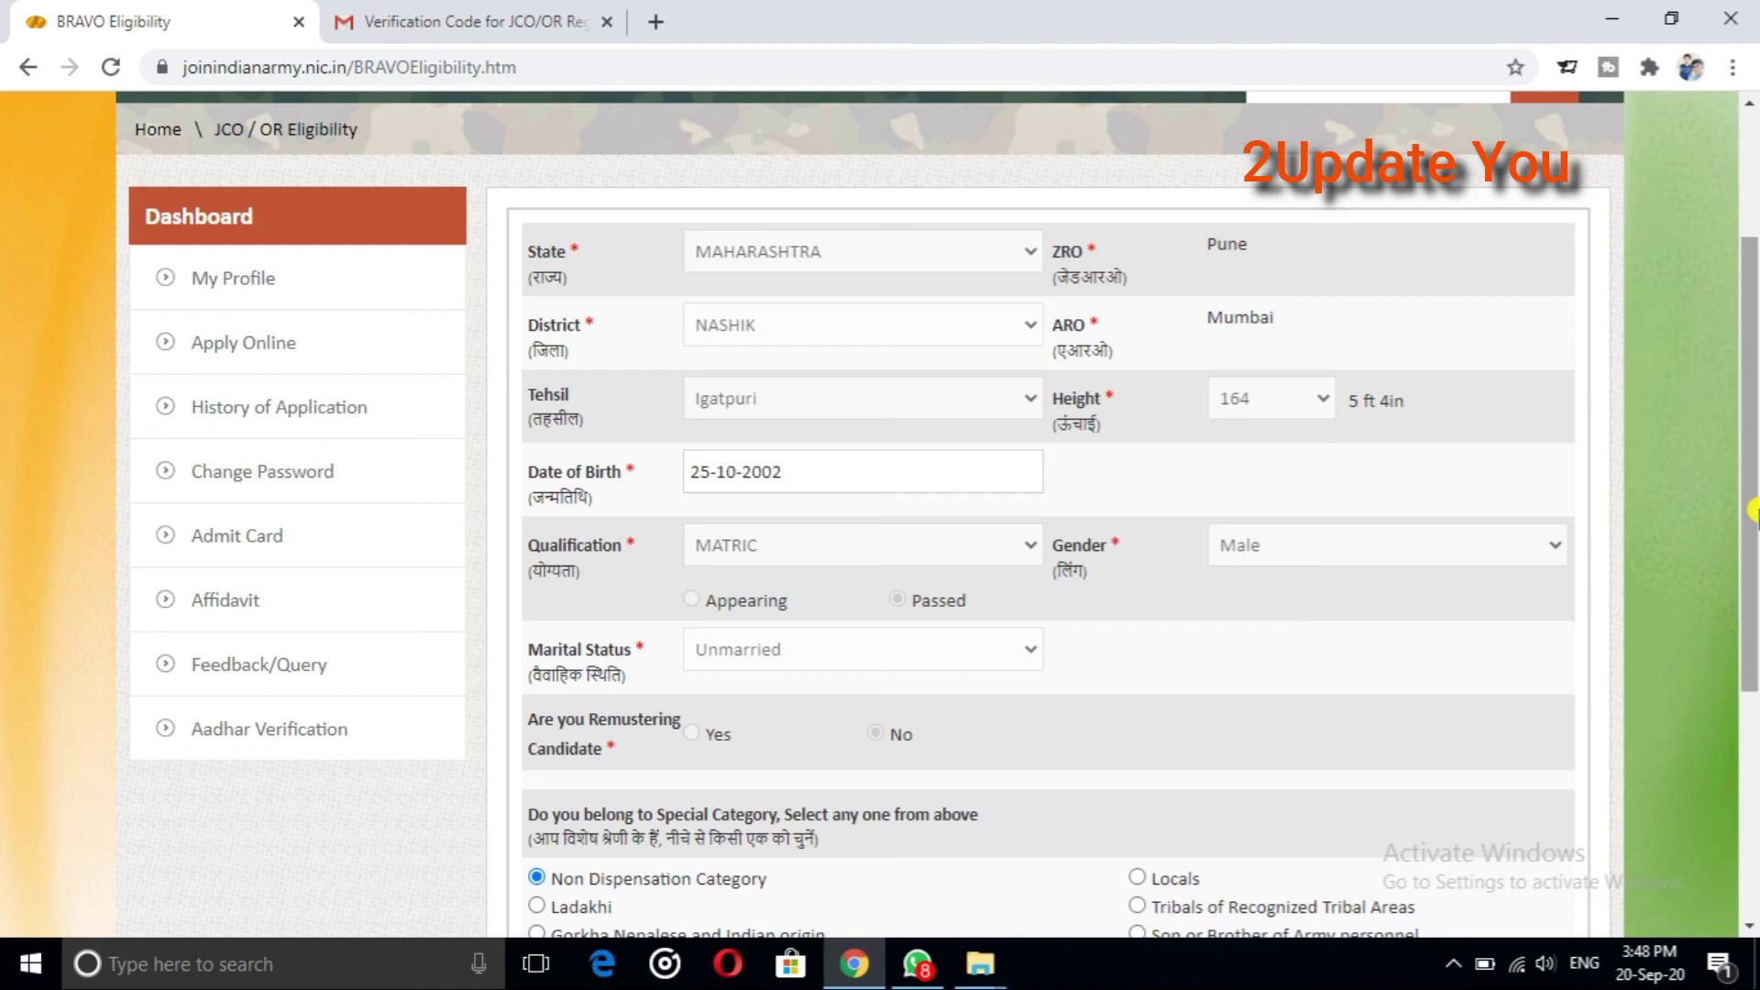
drag(1753, 511, 1735, 394)
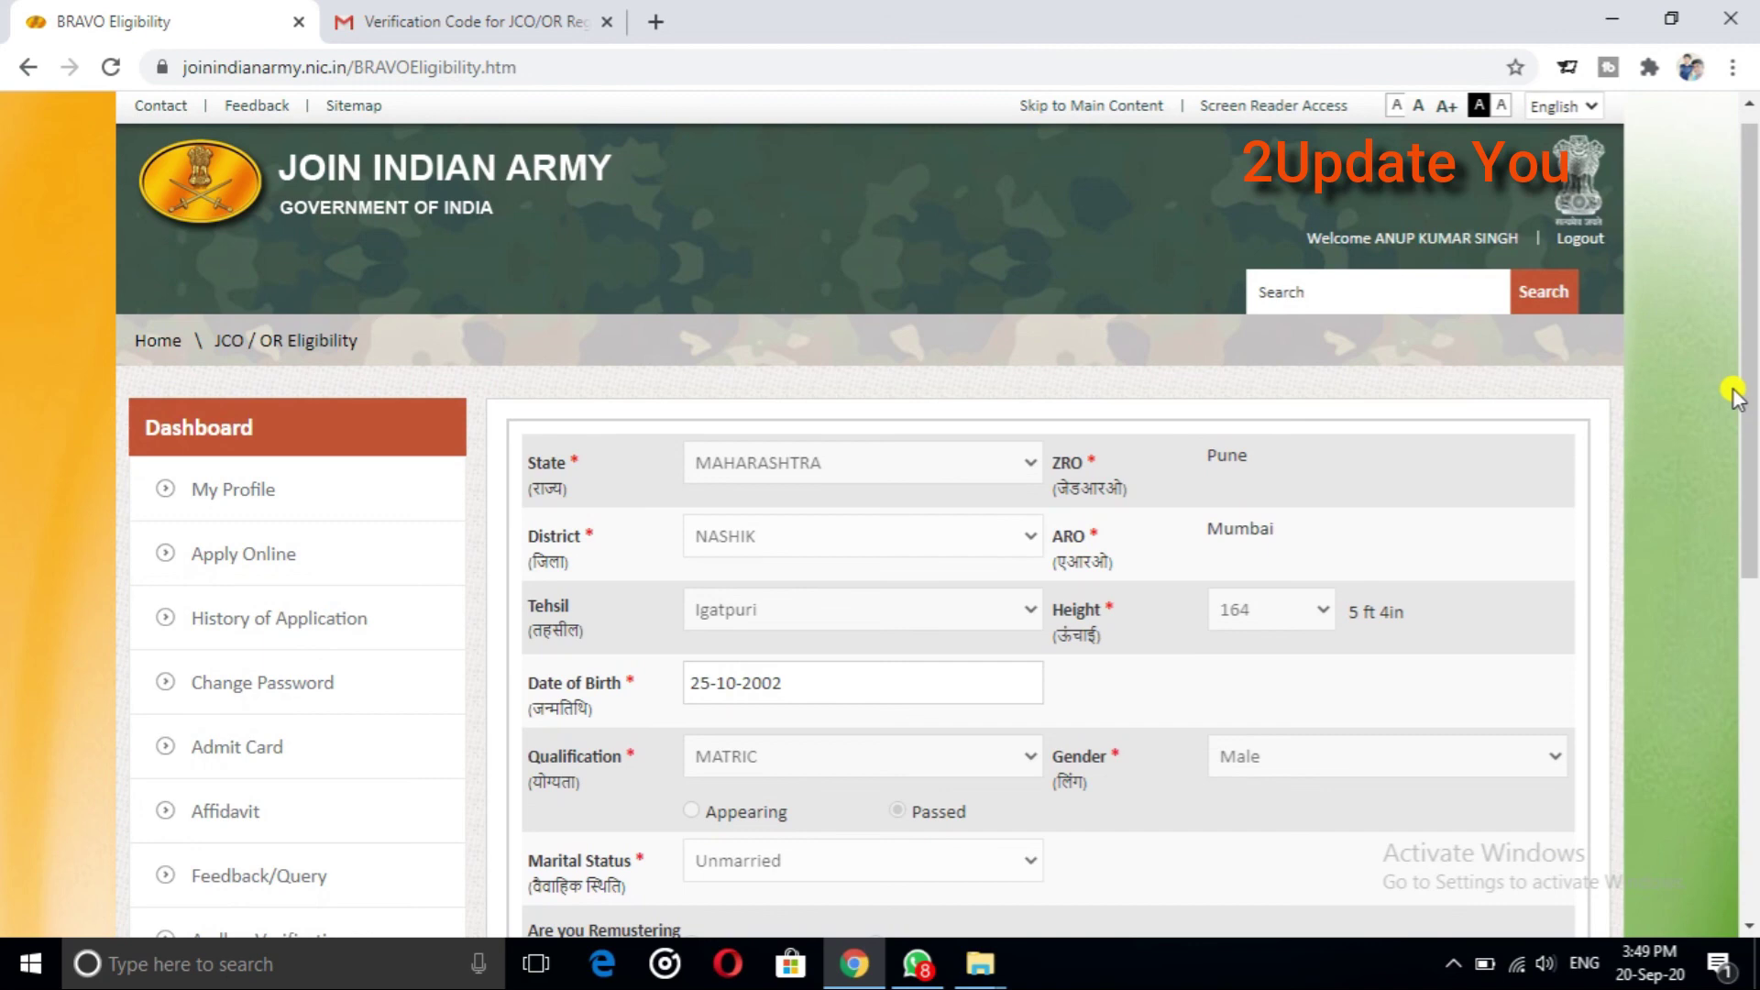